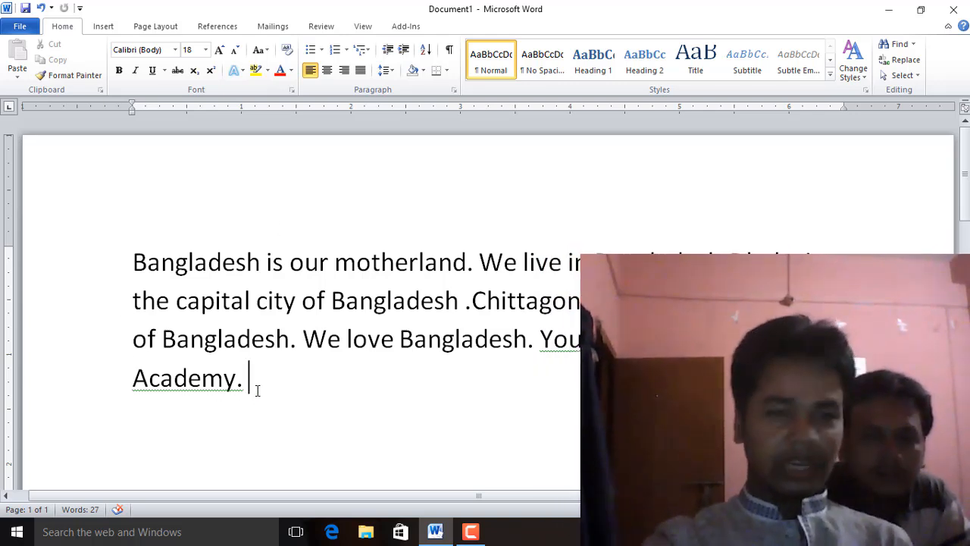
Practise selecting text: the last word, part of motherland, and finally the whole paragraph
key(shift+Left)
drag(230, 385, 154, 381)
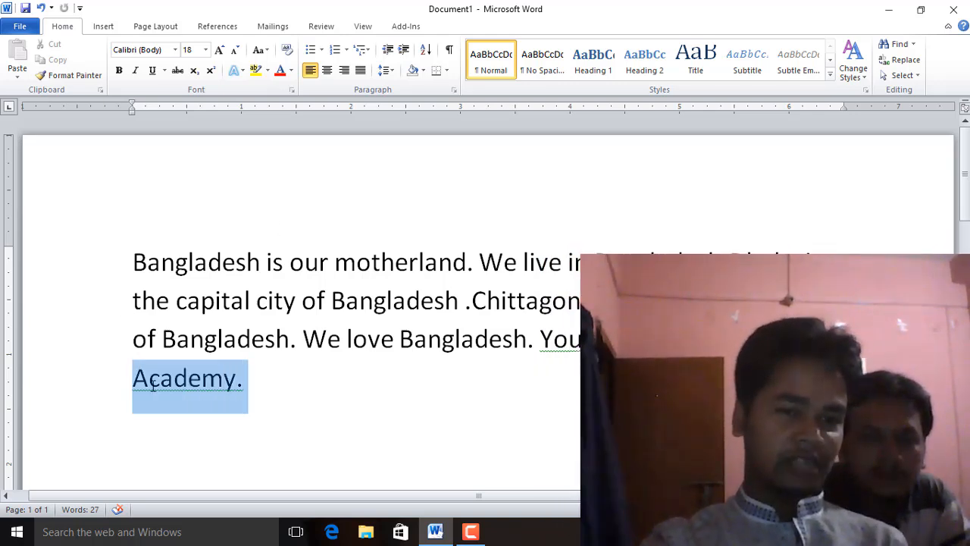
click(269, 390)
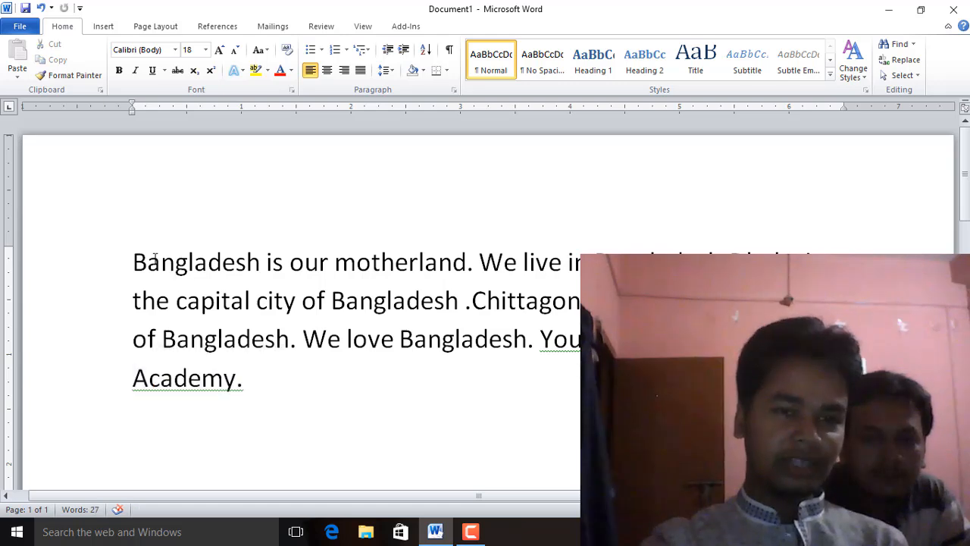
click(152, 256)
drag(333, 264, 395, 262)
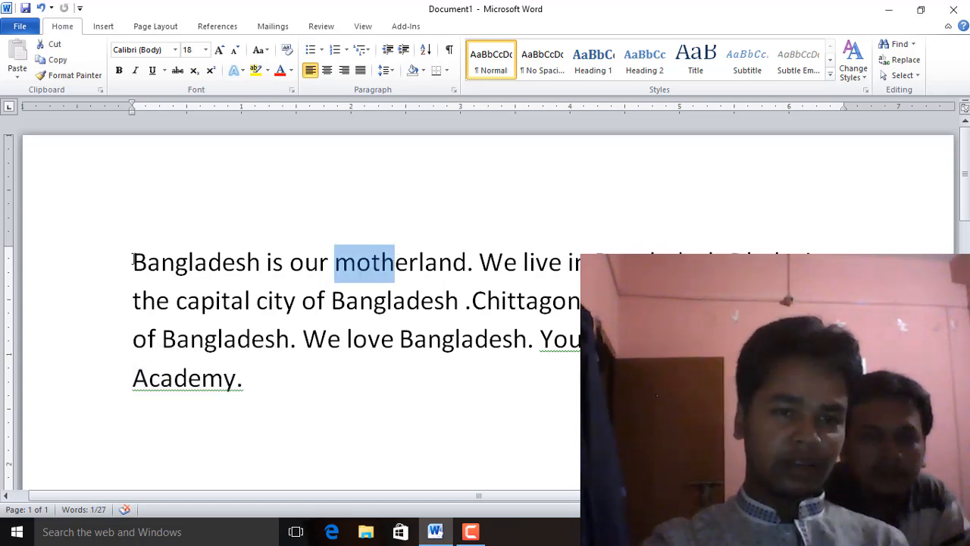
drag(133, 258, 276, 386)
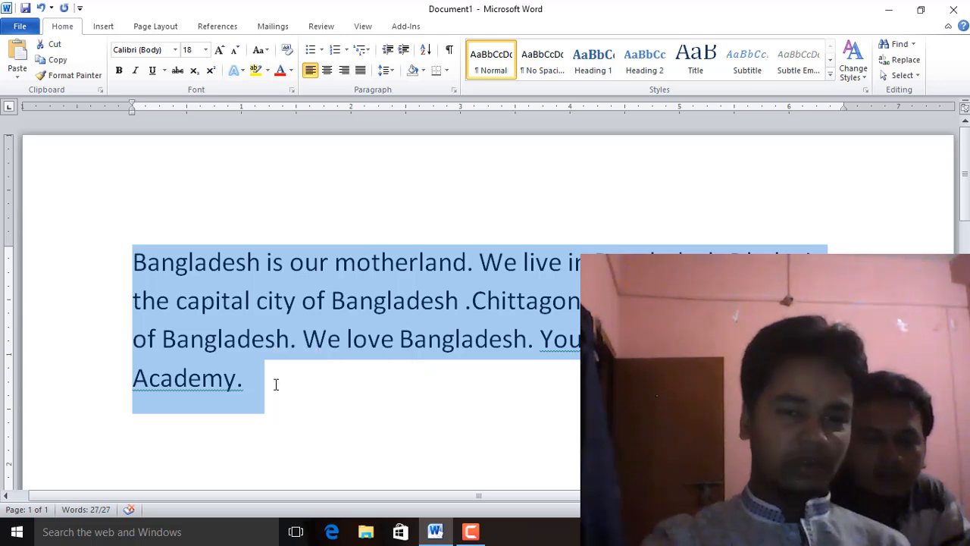
scroll(276, 387, down, 5)
click(228, 280)
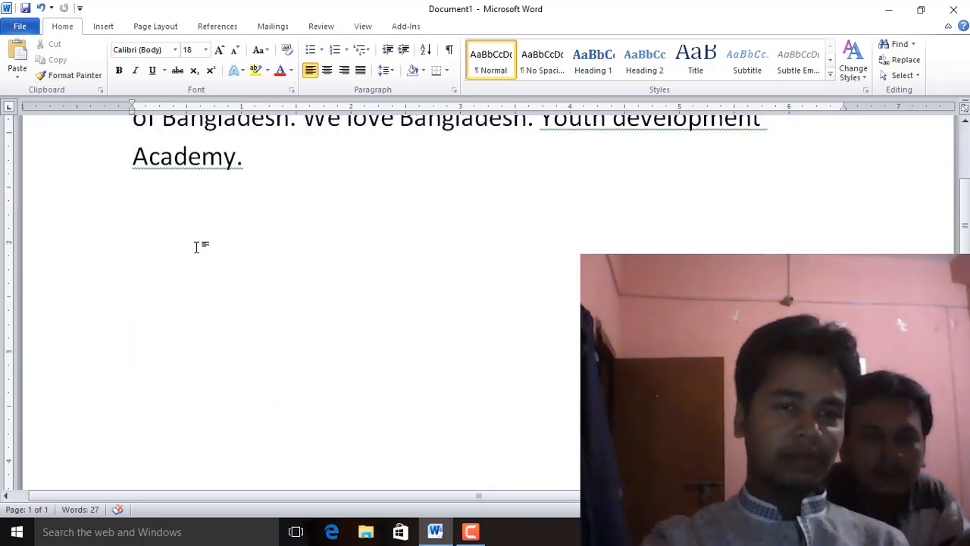
click(163, 248)
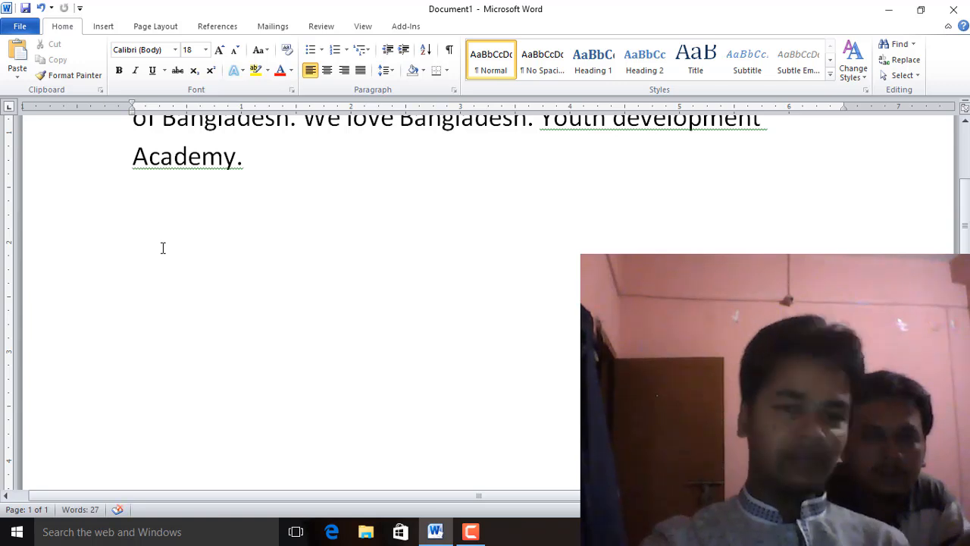
key(ctrl+v)
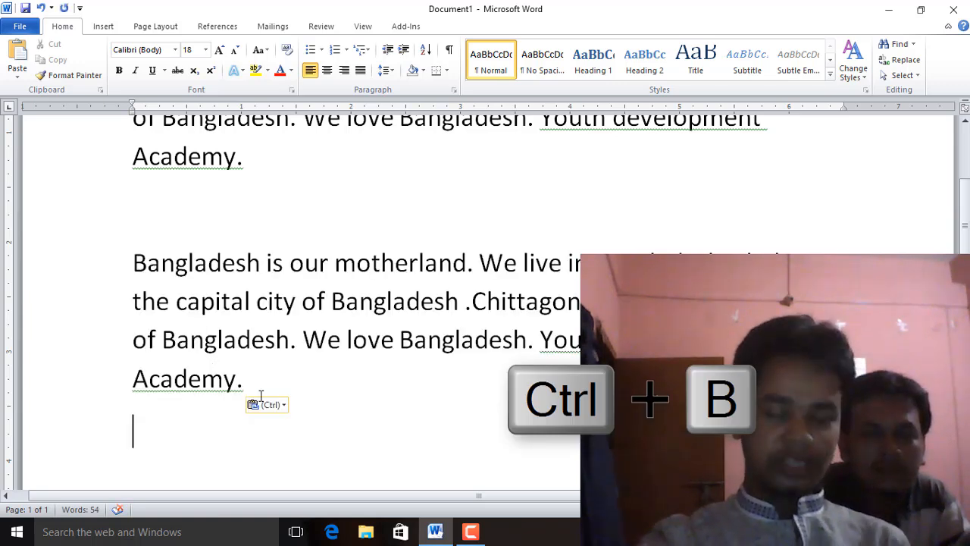
key(ctrl+z)
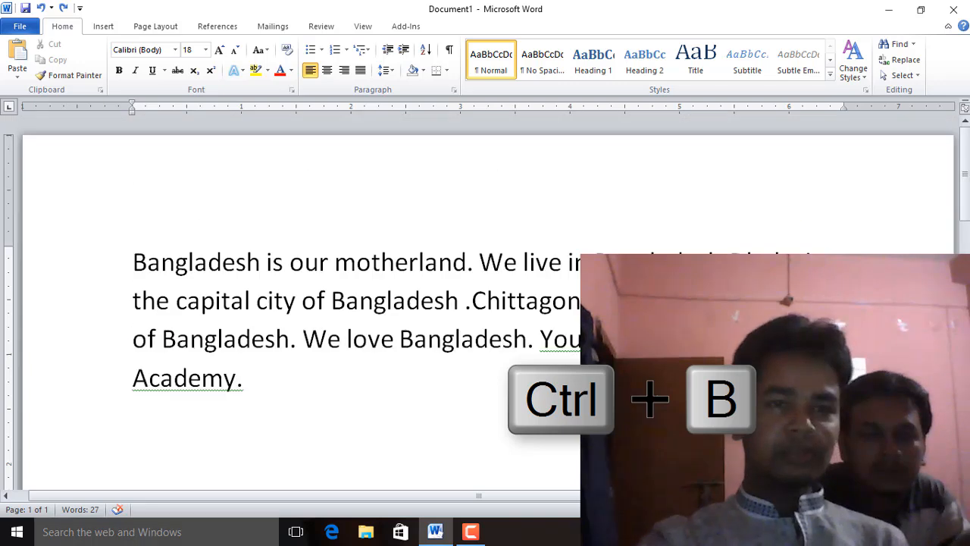
Copy the whole paragraph and paste a duplicate on the empty line below it
scroll(87, 126, up, 3)
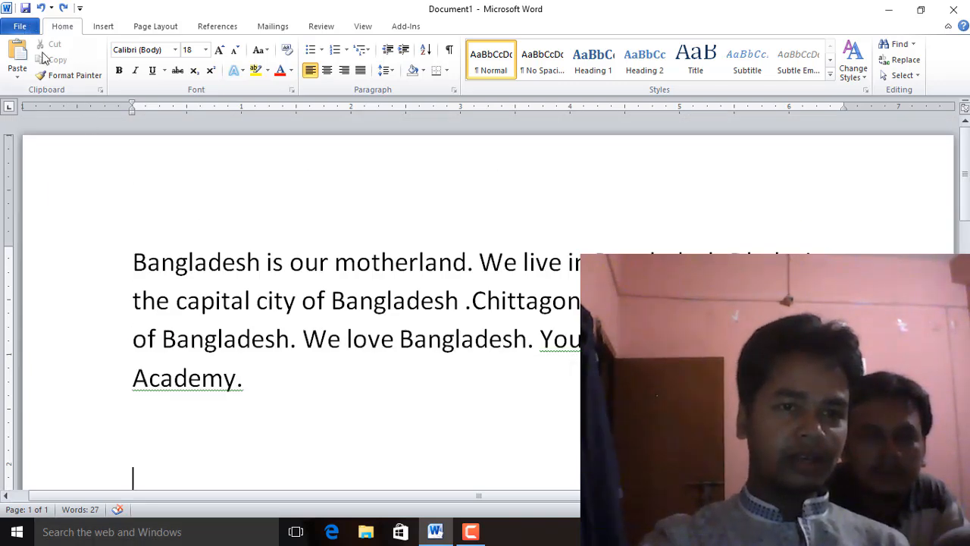
triple_click(108, 268)
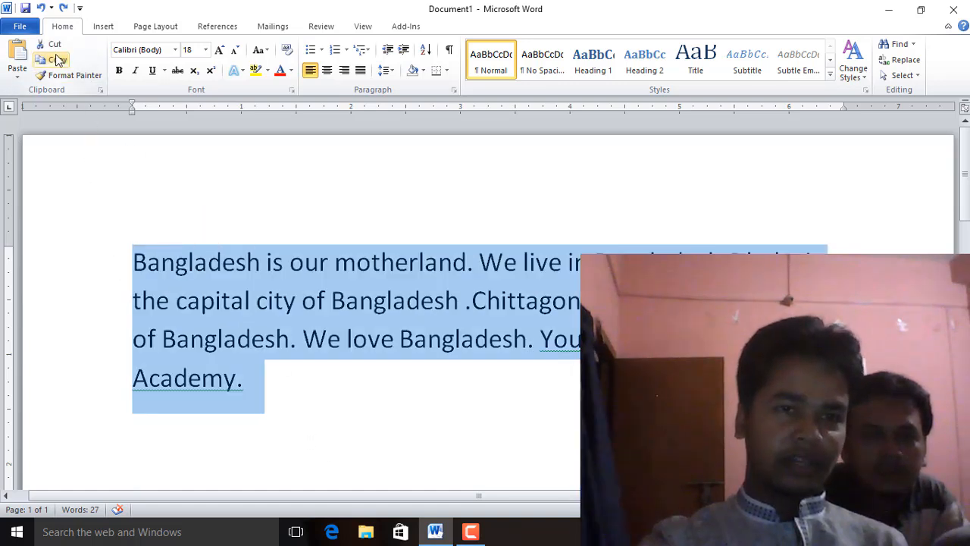
click(60, 60)
click(125, 445)
scroll(145, 453, down, 3)
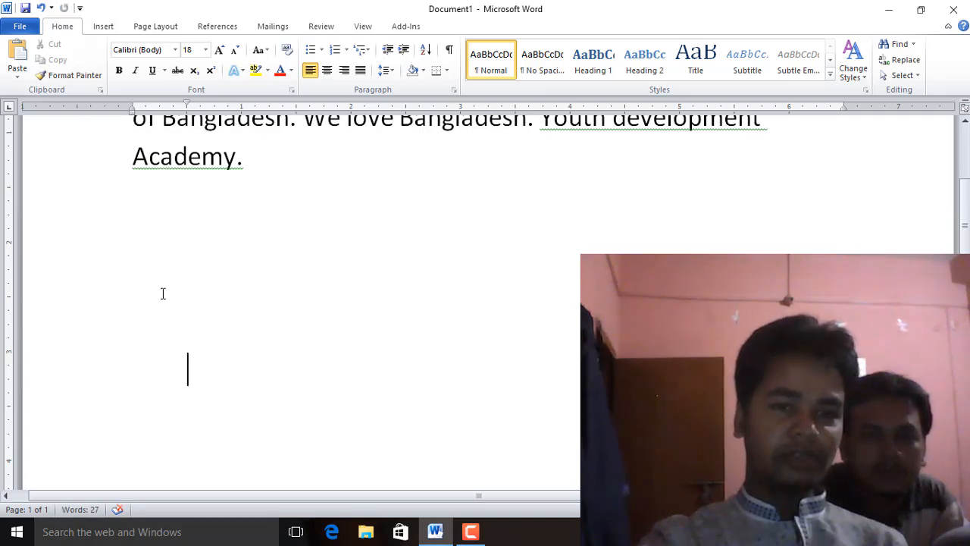
click(20, 64)
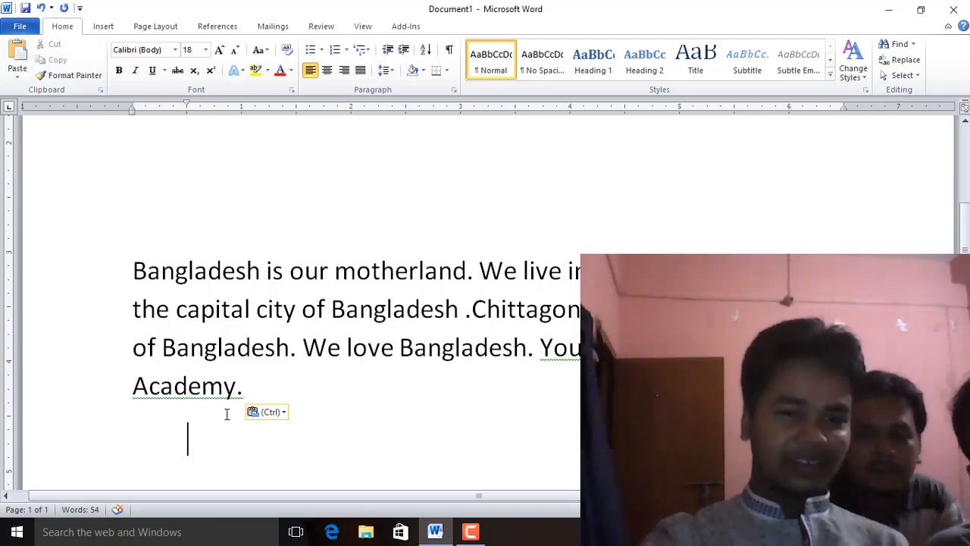
Cut the leading word Bangladesh from the pasted paragraph and paste it just before love in its third line
click(260, 388)
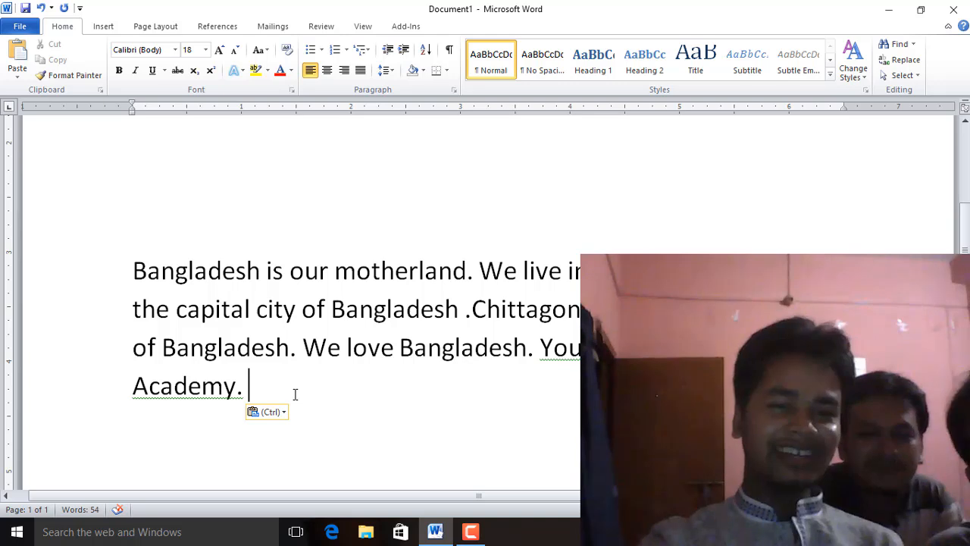
drag(292, 395, 188, 406)
click(188, 406)
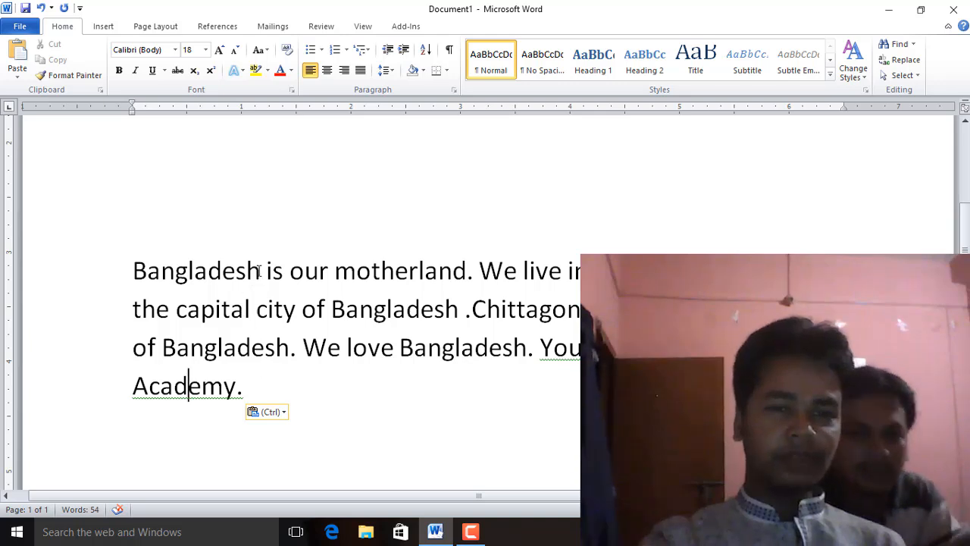
drag(260, 277, 132, 275)
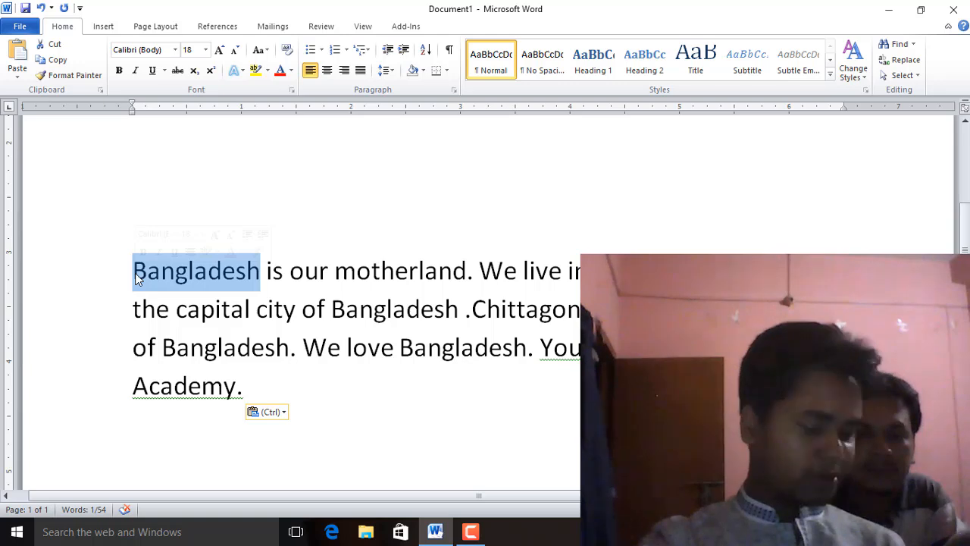
click(50, 50)
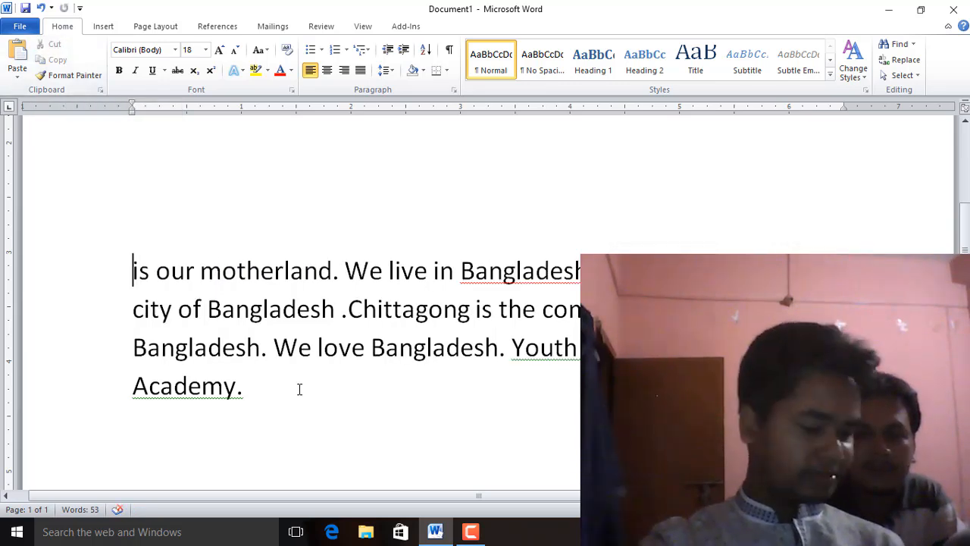
click(319, 349)
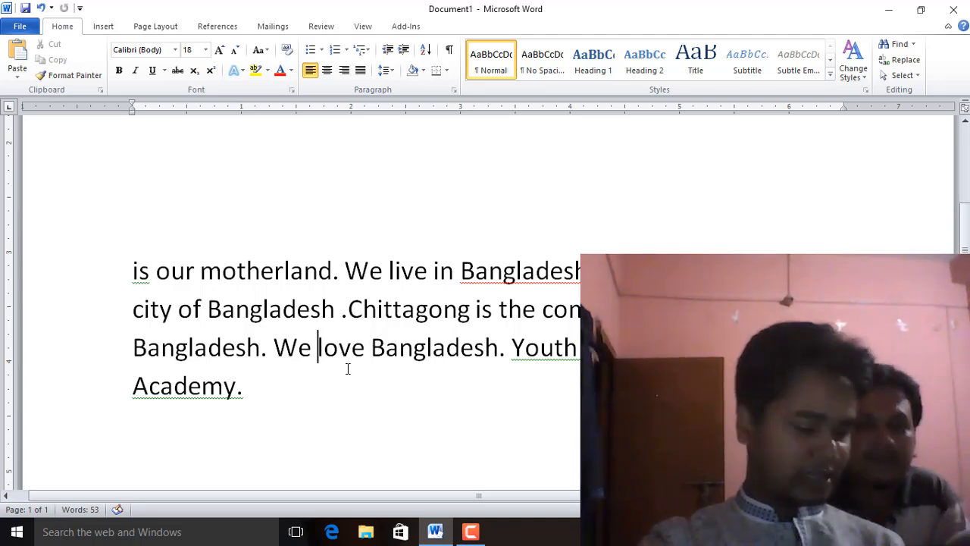
click(23, 64)
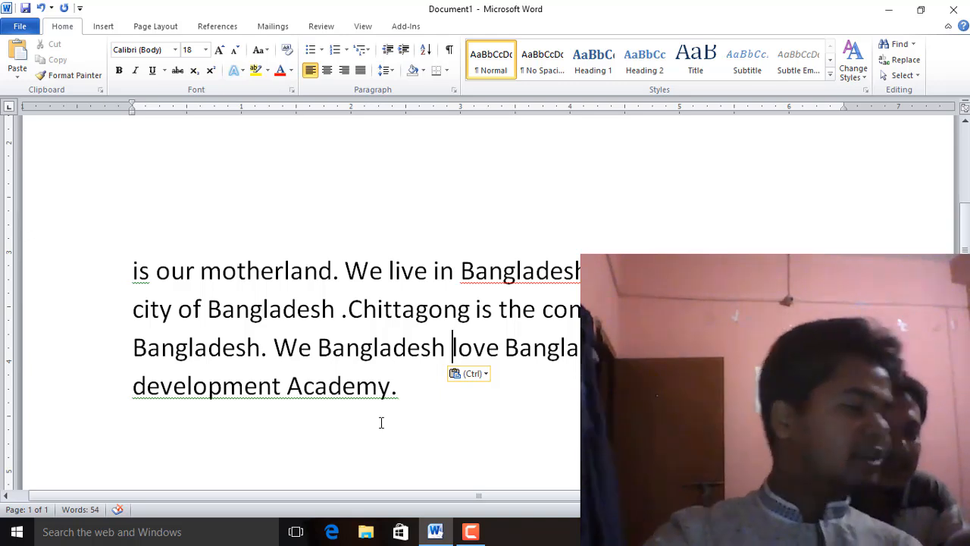
Delete the closing text Bangladesh. Youth development Academy. that follows the word love
drag(389, 429, 179, 396)
click(440, 429)
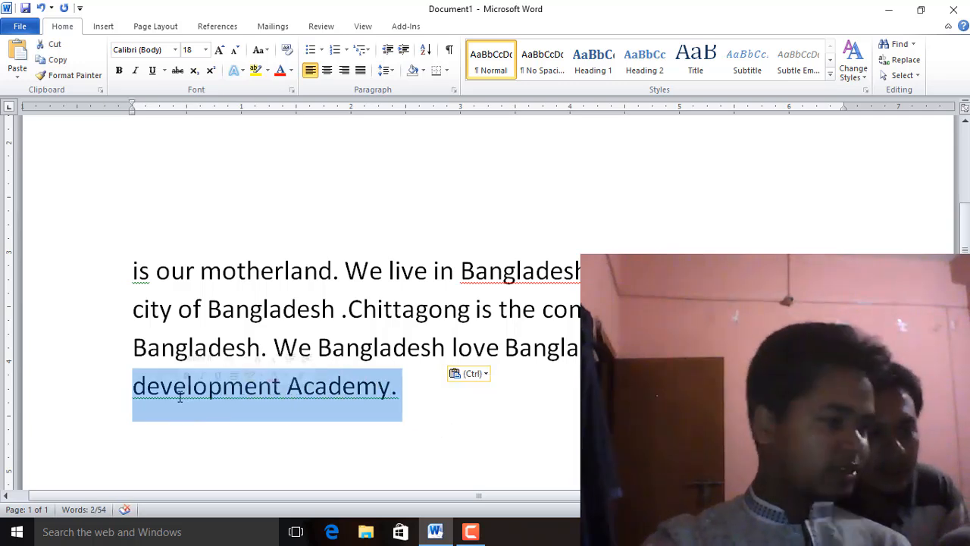
click(234, 458)
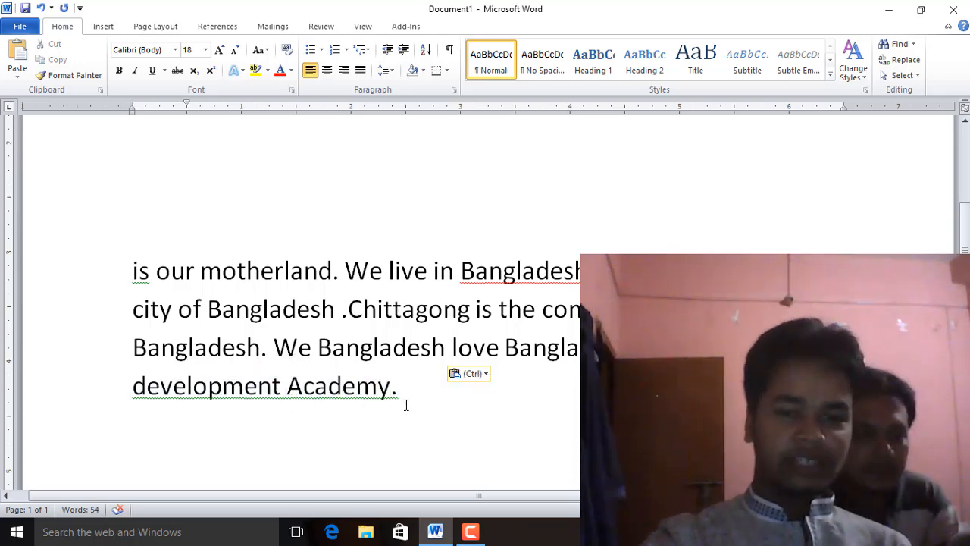
drag(403, 388, 214, 391)
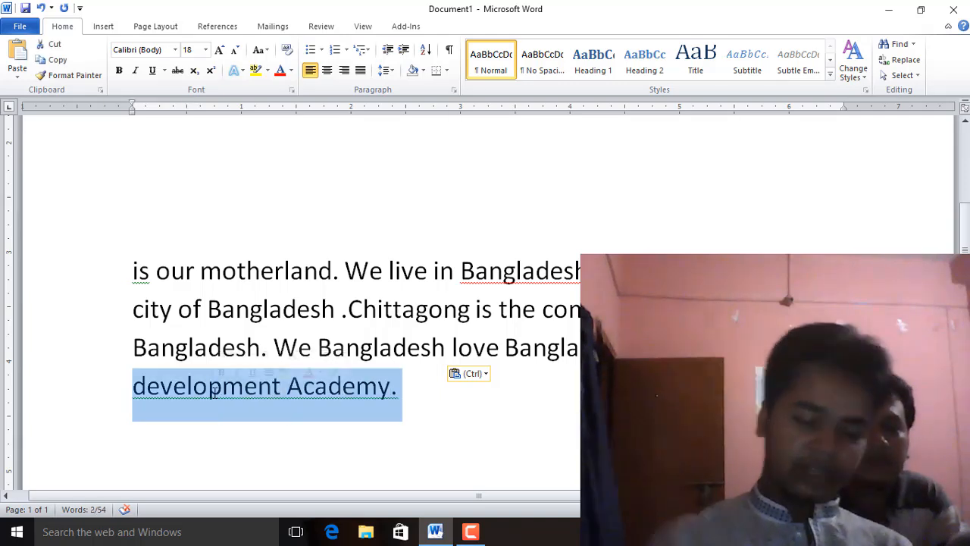
key(Delete)
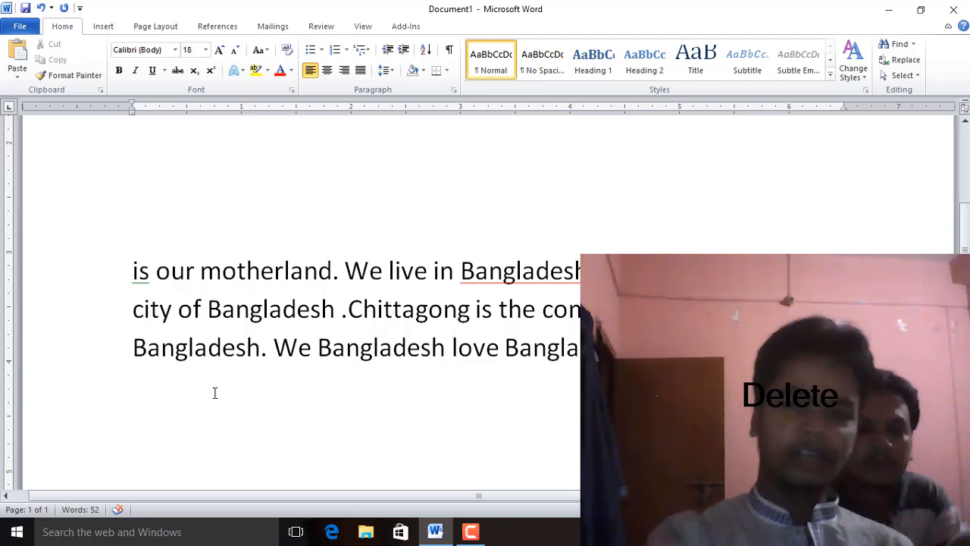
drag(702, 348, 558, 343)
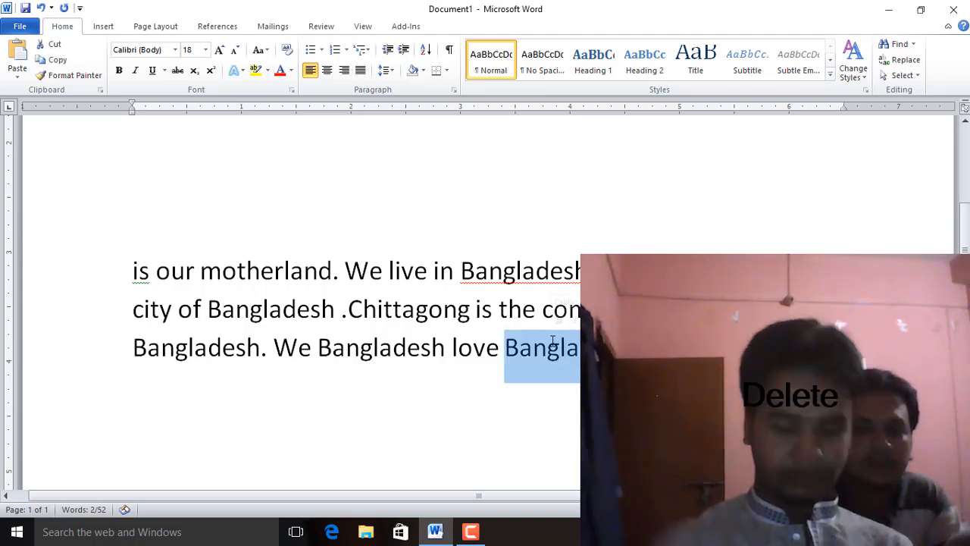
key(Delete)
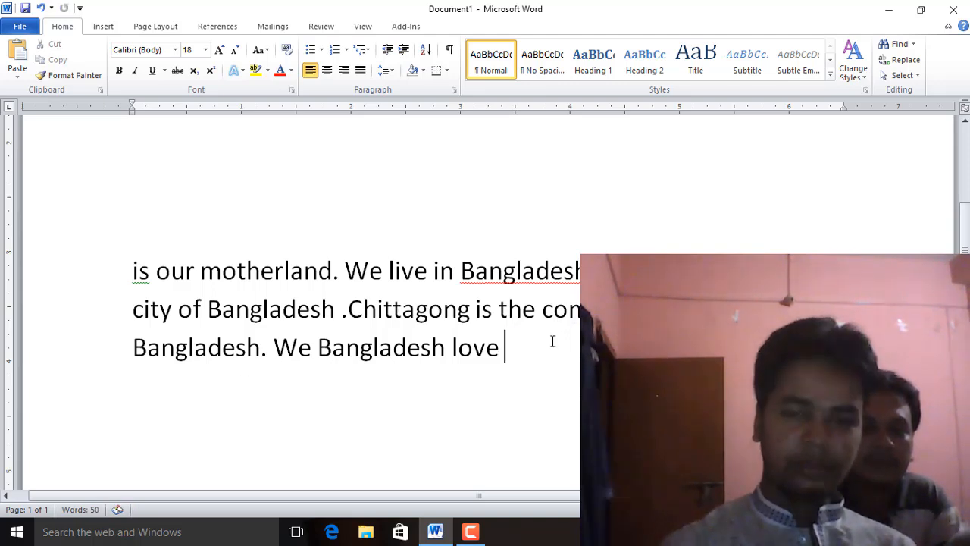
Cut the phrase We Bangladesh love and alternate undo and redo on the cut, finishing with it undone
drag(504, 348, 291, 358)
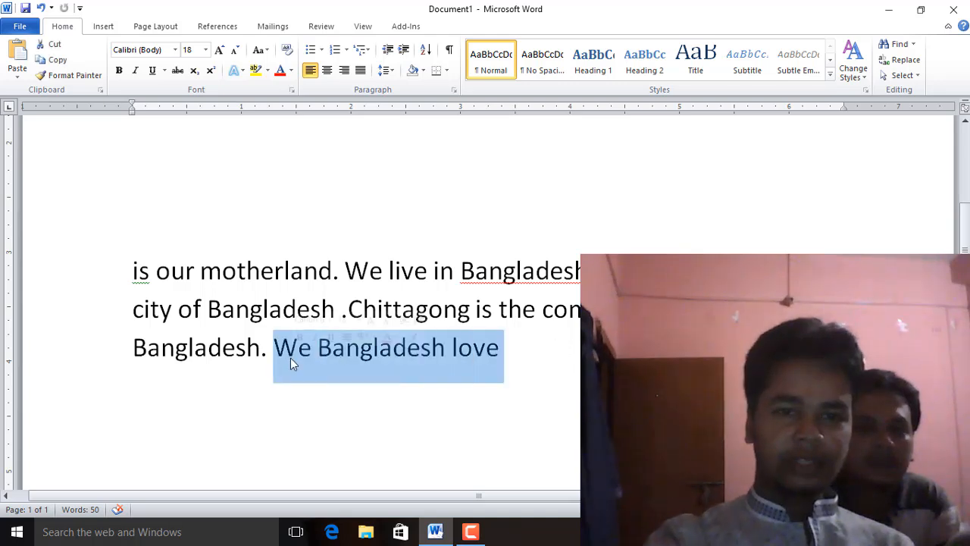
click(56, 47)
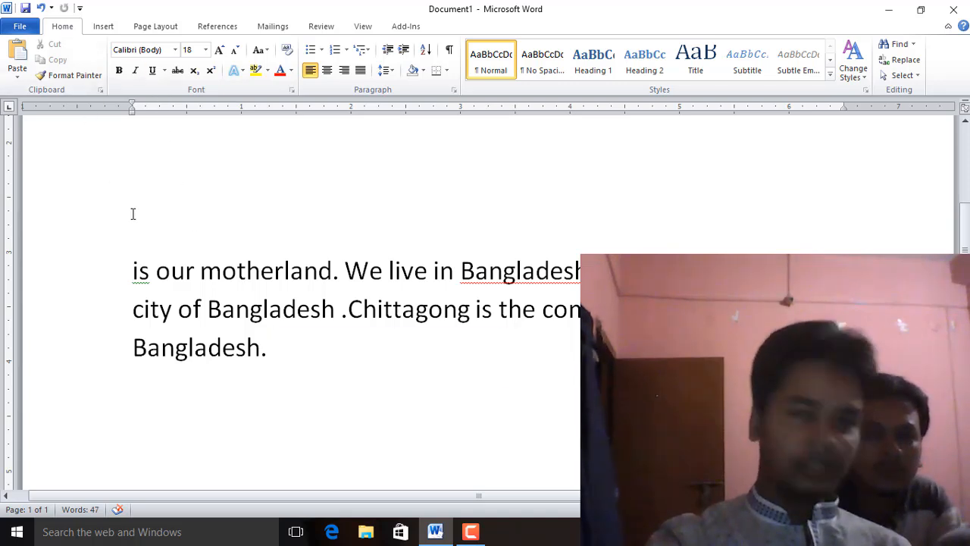
key(ctrl+z)
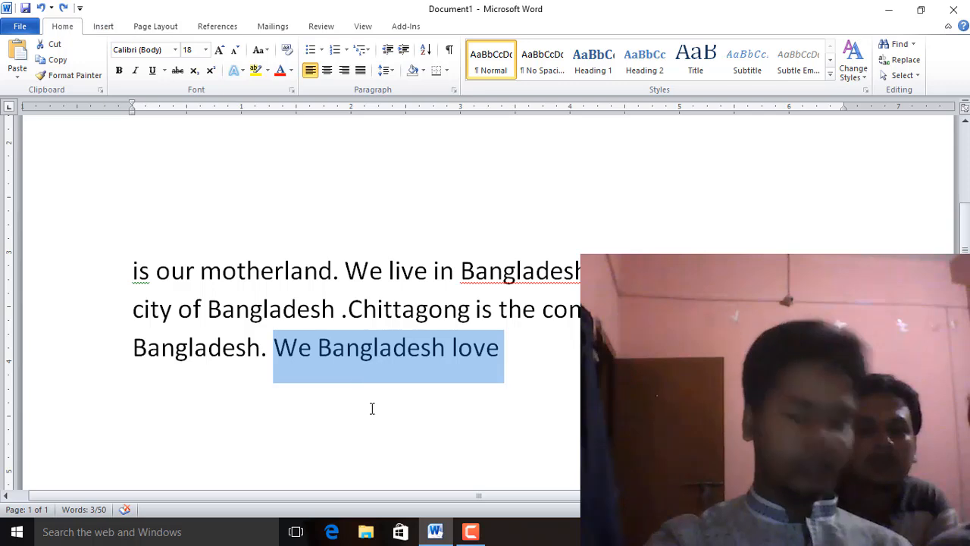
click(64, 11)
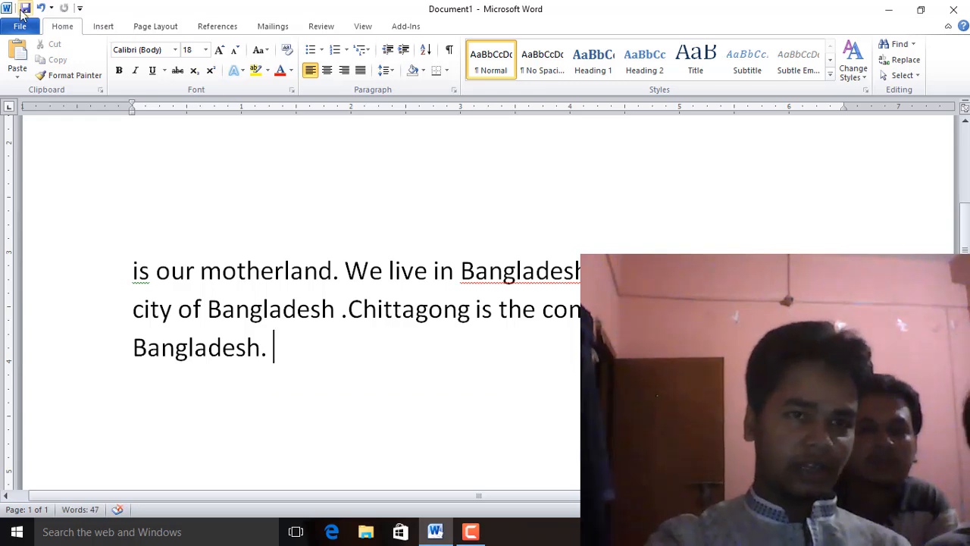
click(42, 8)
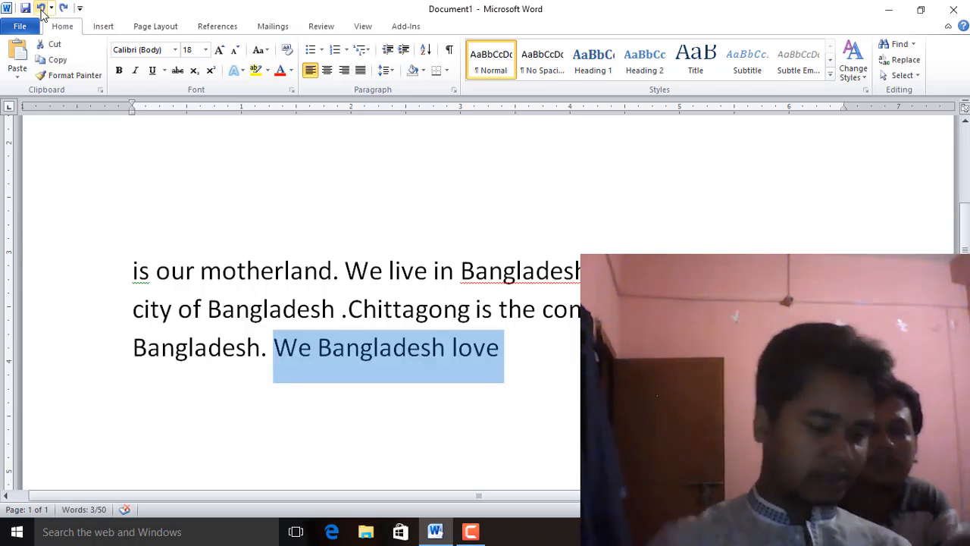
key(ctrl+y)
click(42, 9)
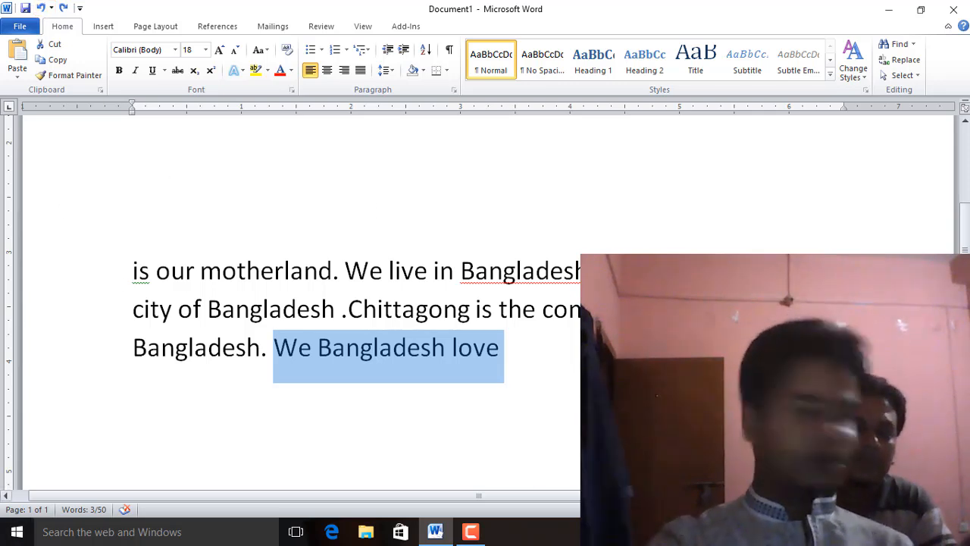
Search the document for love in the Navigation pane and step to the next match
click(426, 367)
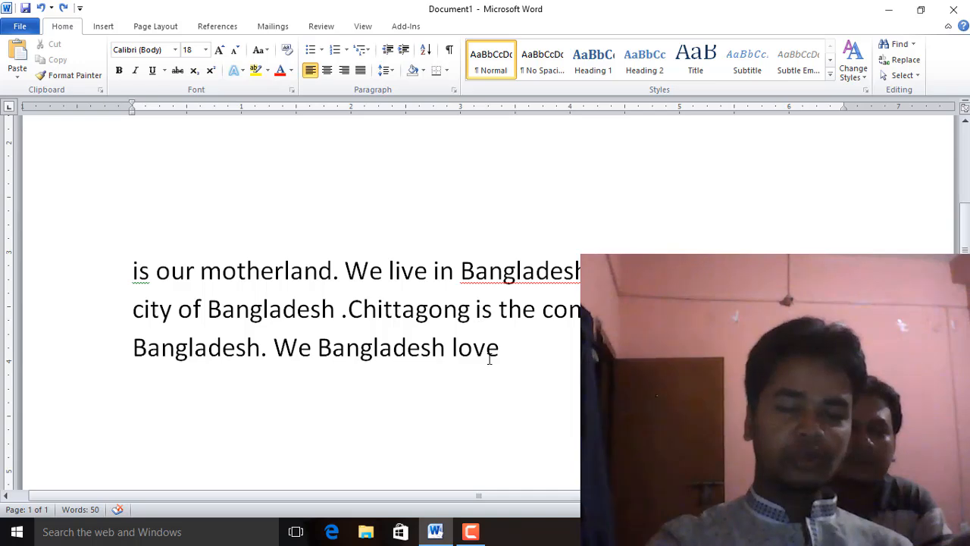
scroll(488, 359, down, 2)
scroll(486, 361, up, 2)
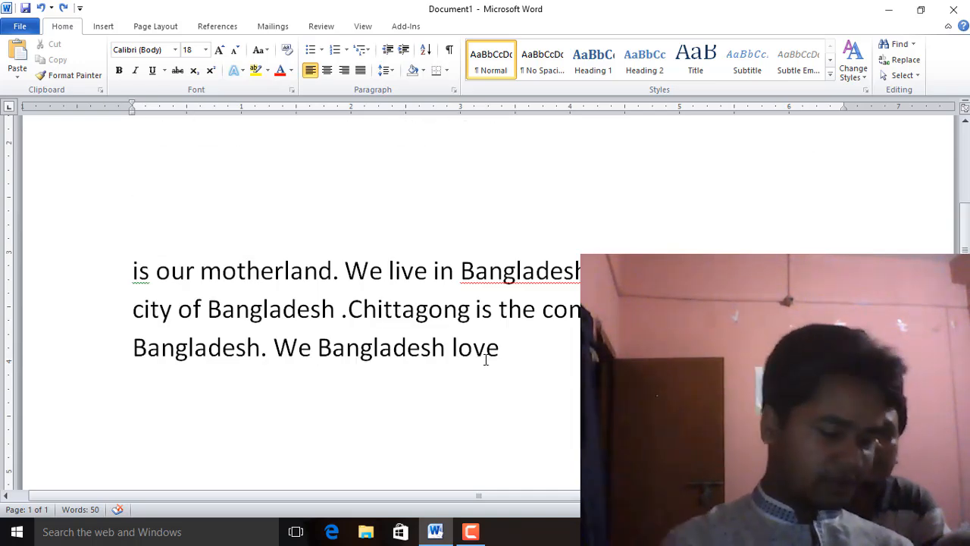
key(ctrl+f)
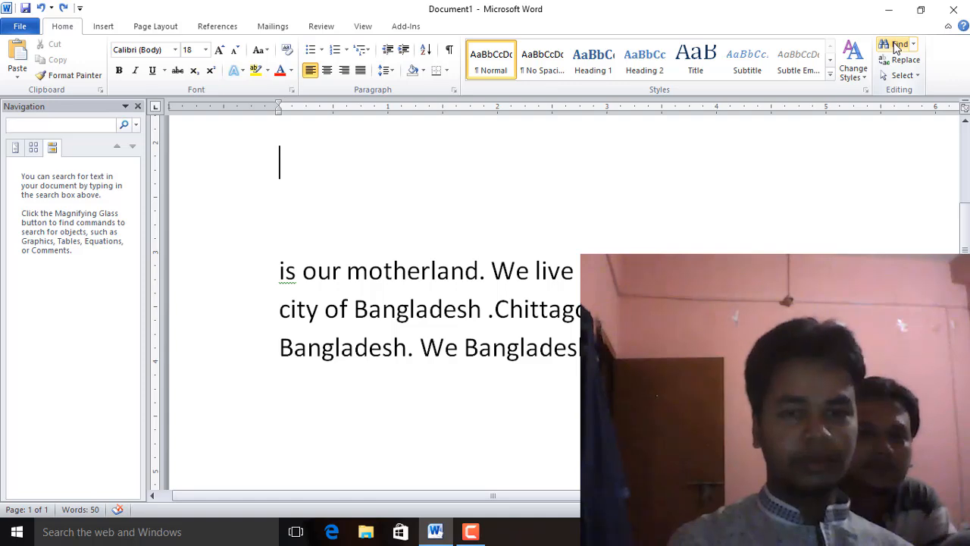
text(love)
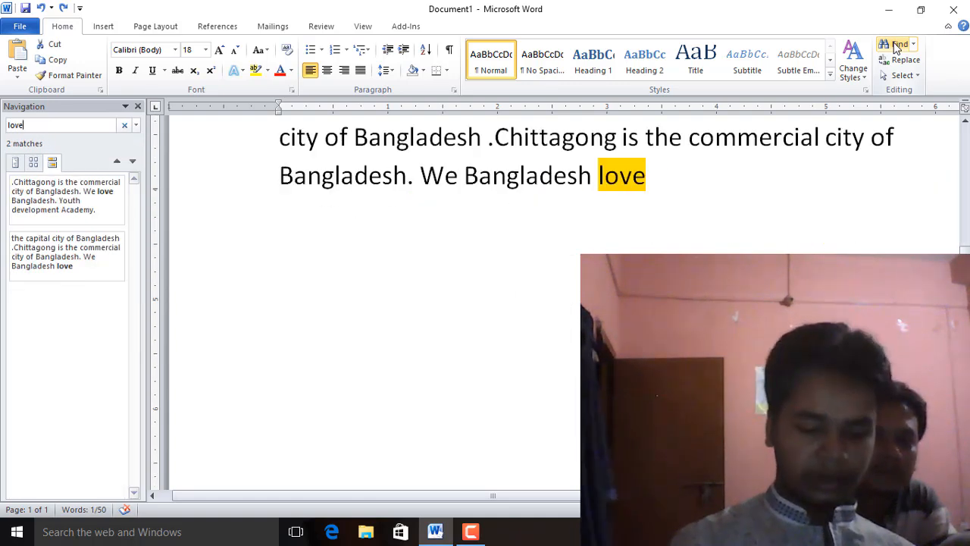
key(Return)
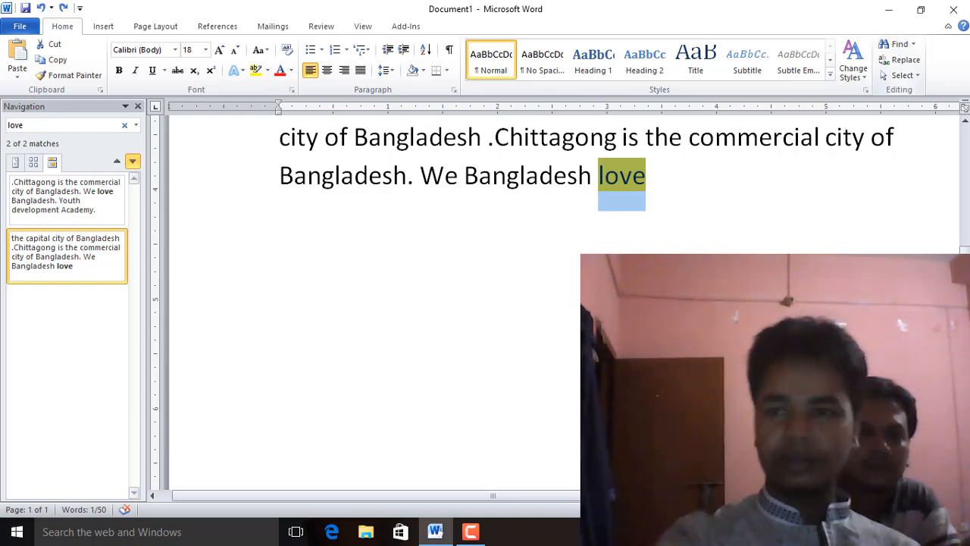
Replace every occurrence of love with like in the document, then close the Find and Replace dialog
click(899, 61)
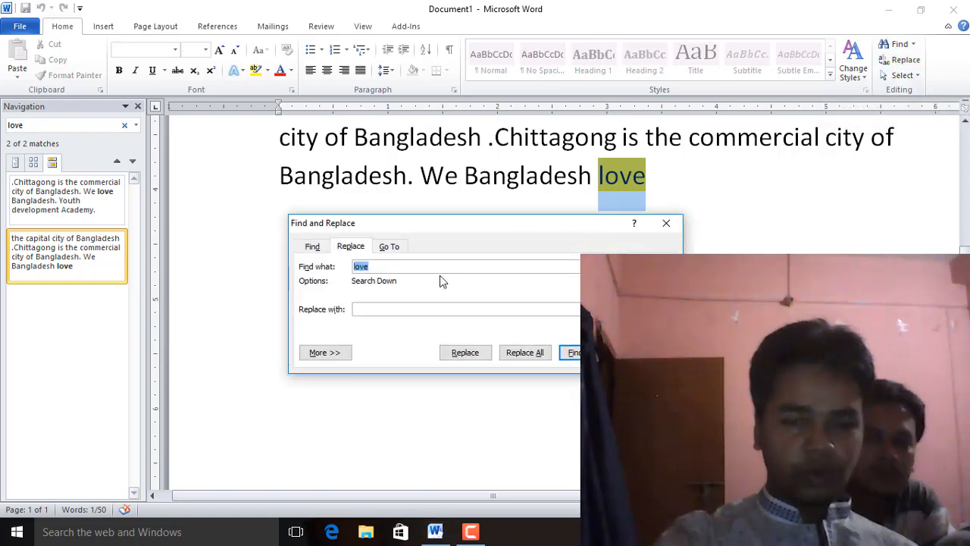
click(363, 306)
double_click(343, 265)
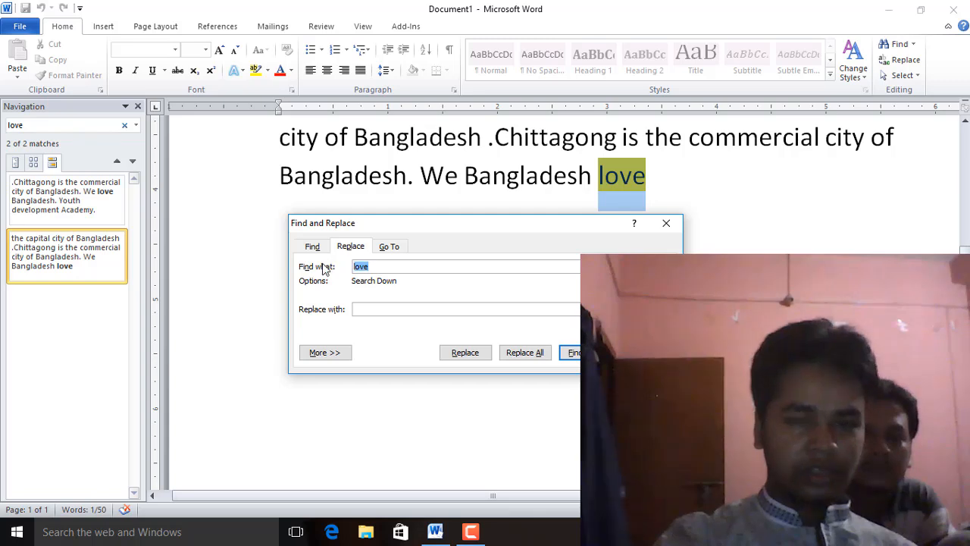
click(370, 311)
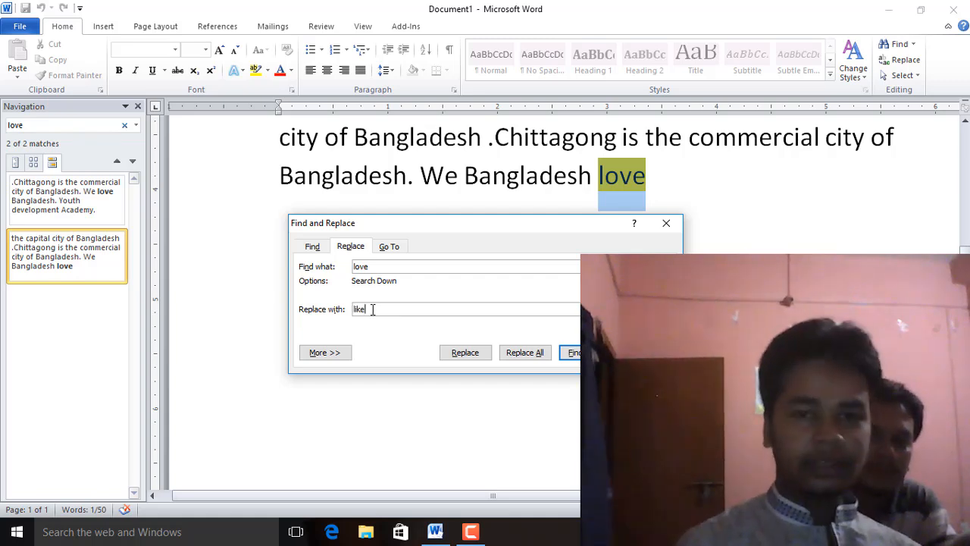
click(507, 355)
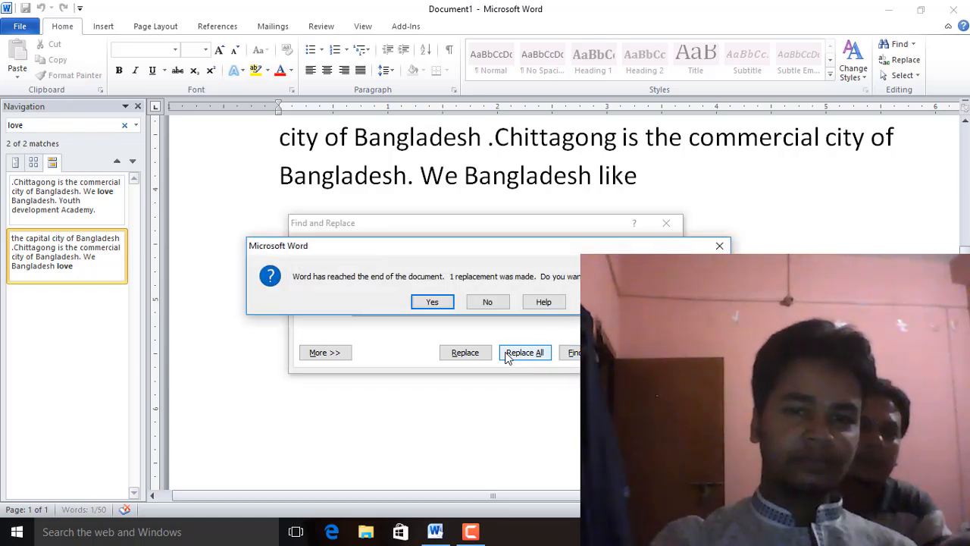
click(488, 302)
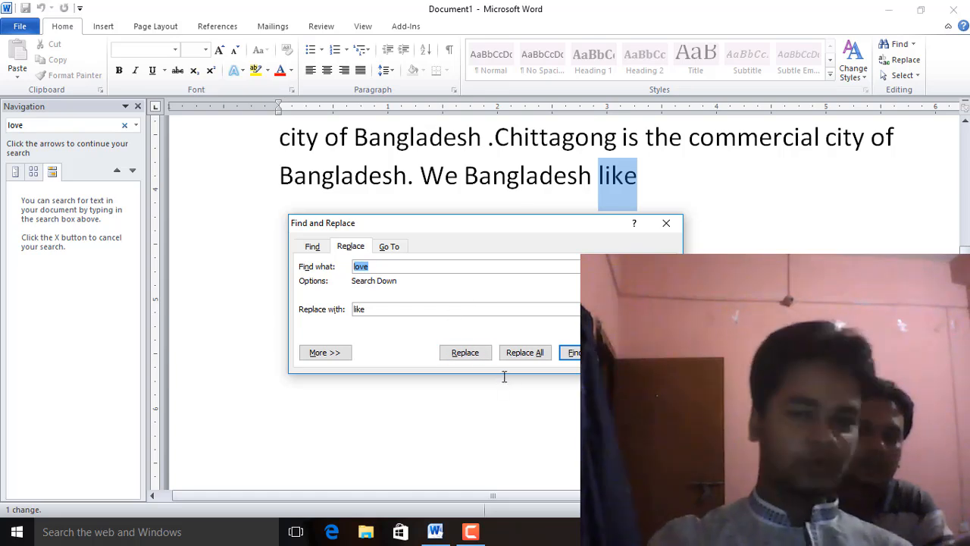
click(347, 353)
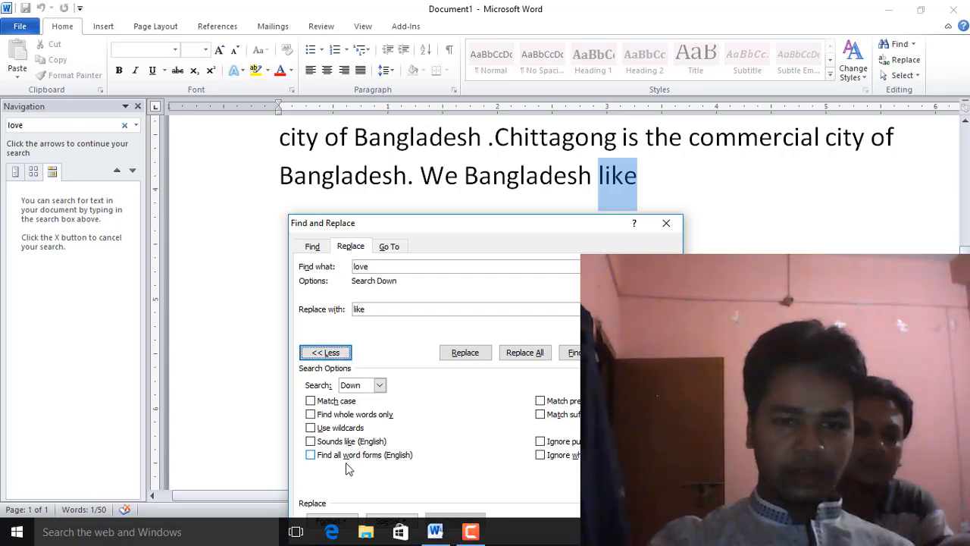
click(666, 223)
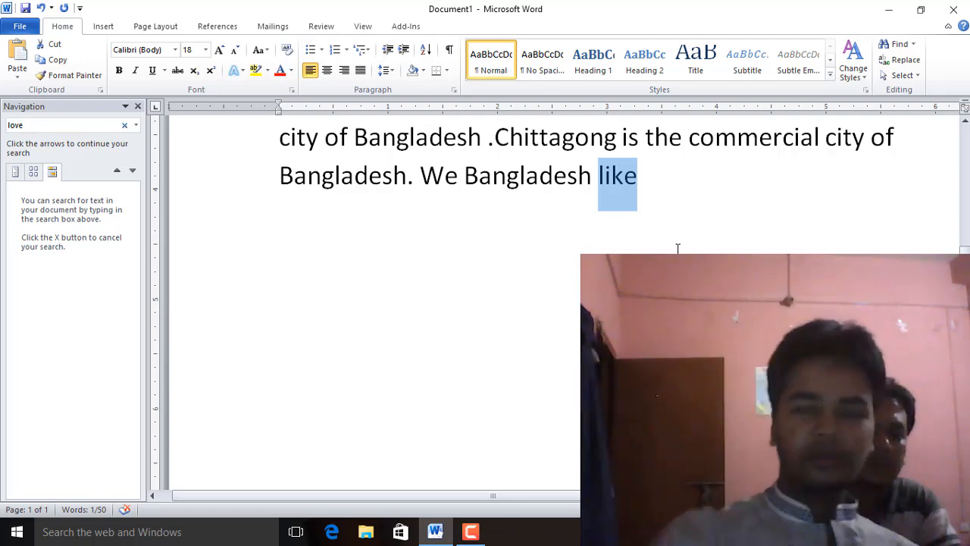
Close the Navigation pane and copy the entire document text
double_click(333, 227)
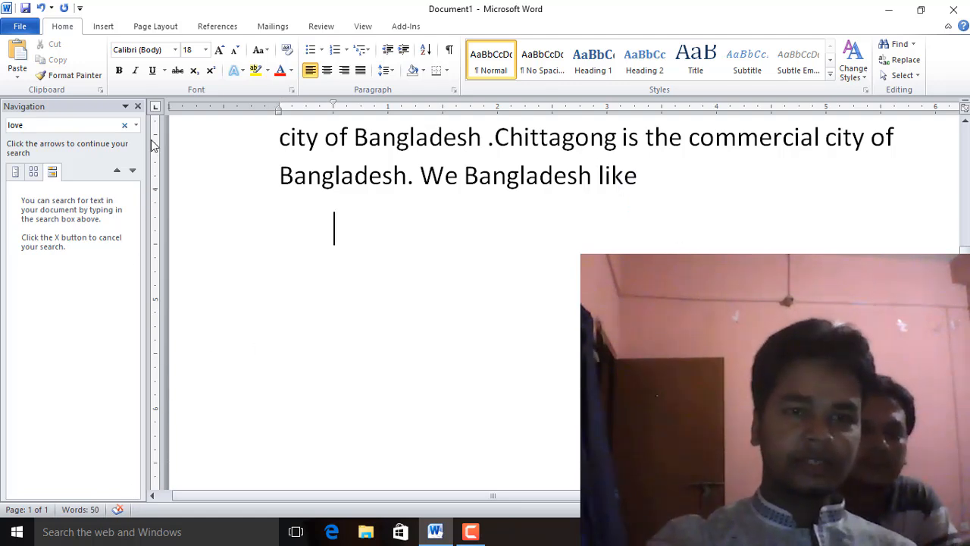
click(137, 106)
scroll(375, 300, down, 9)
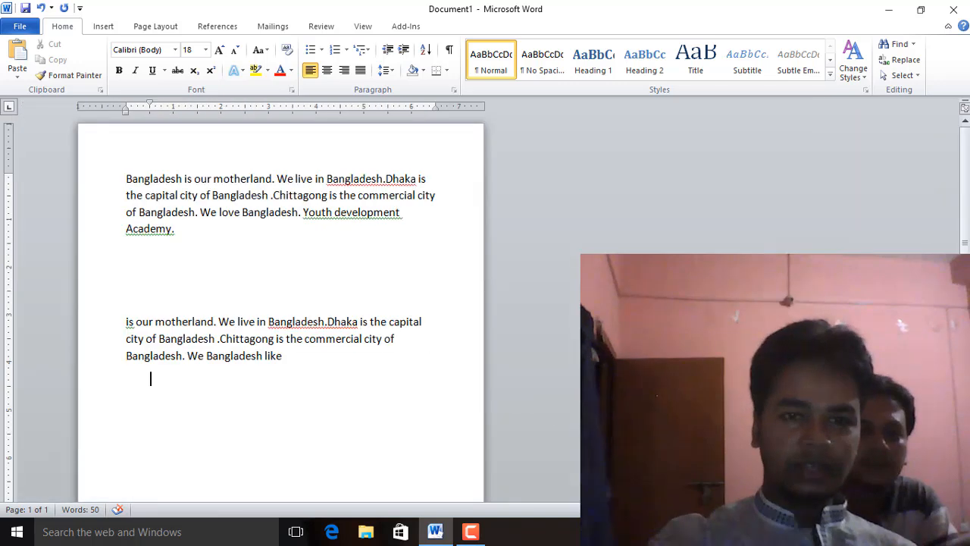
key(ctrl+a)
key(ctrl+c)
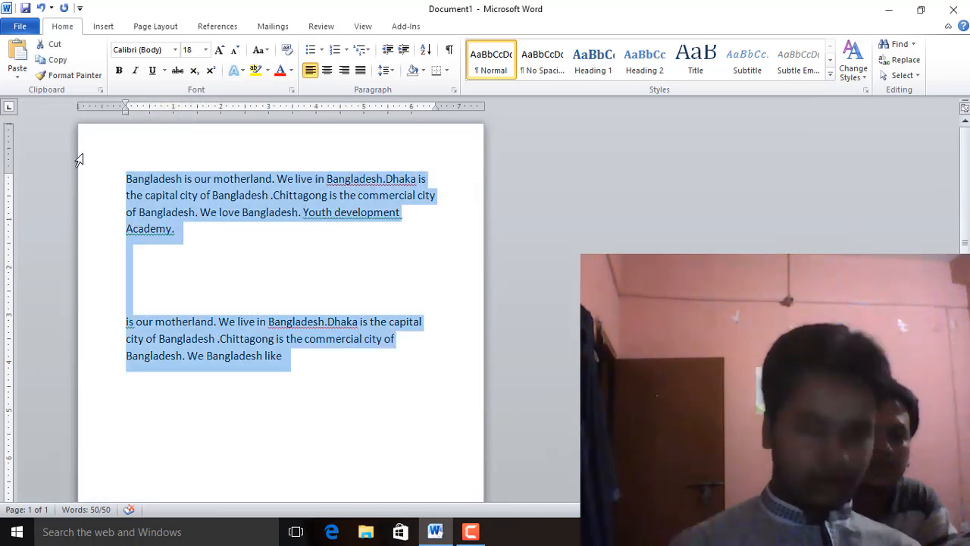
key(ctrl+Return)
key(ctrl+z)
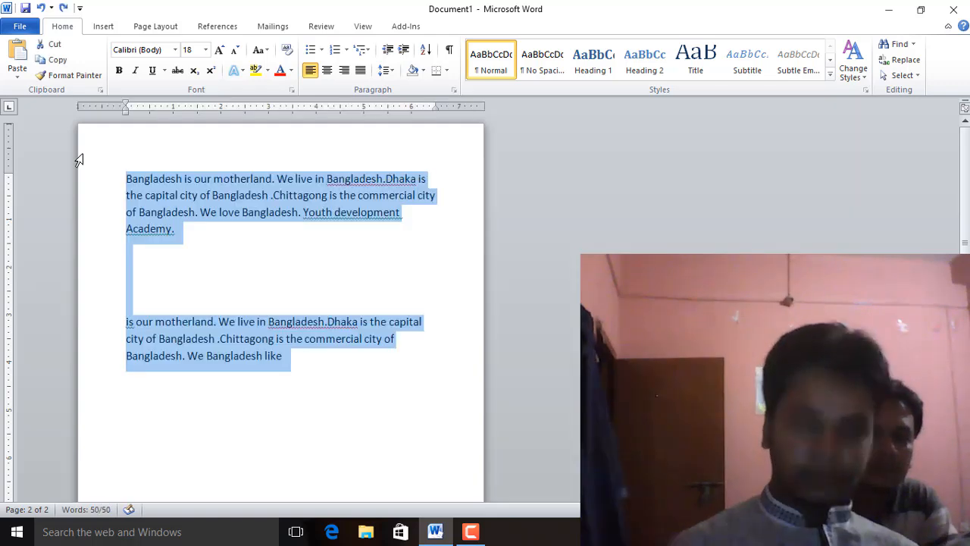
key(Right)
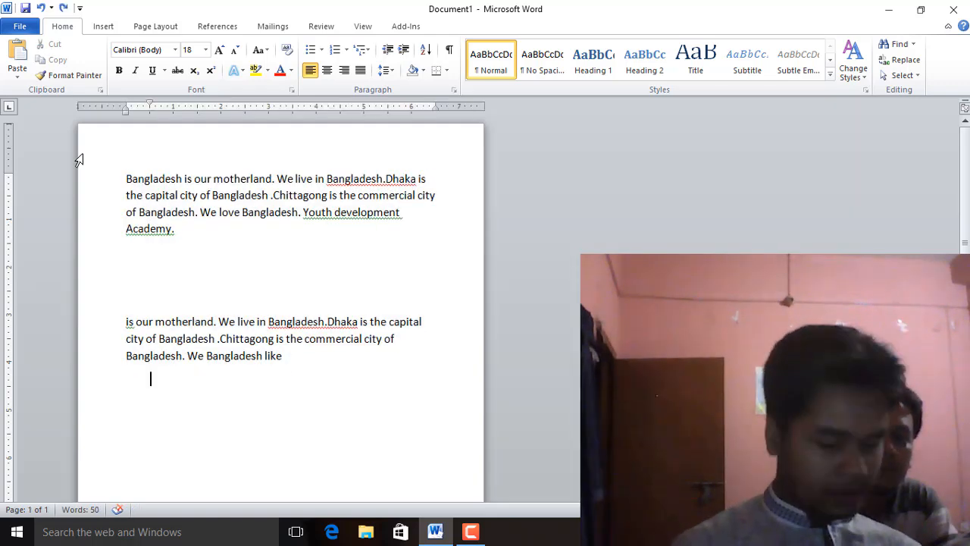
Insert page breaks at the end of the document and paste the copied text onto three new pages
key(ctrl+Return)
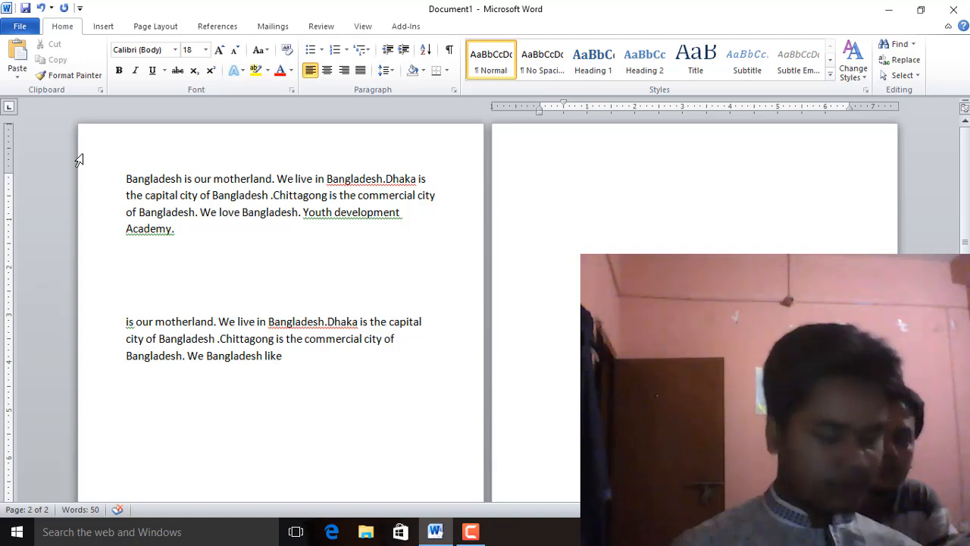
key(ctrl+v)
key(ctrl+Return)
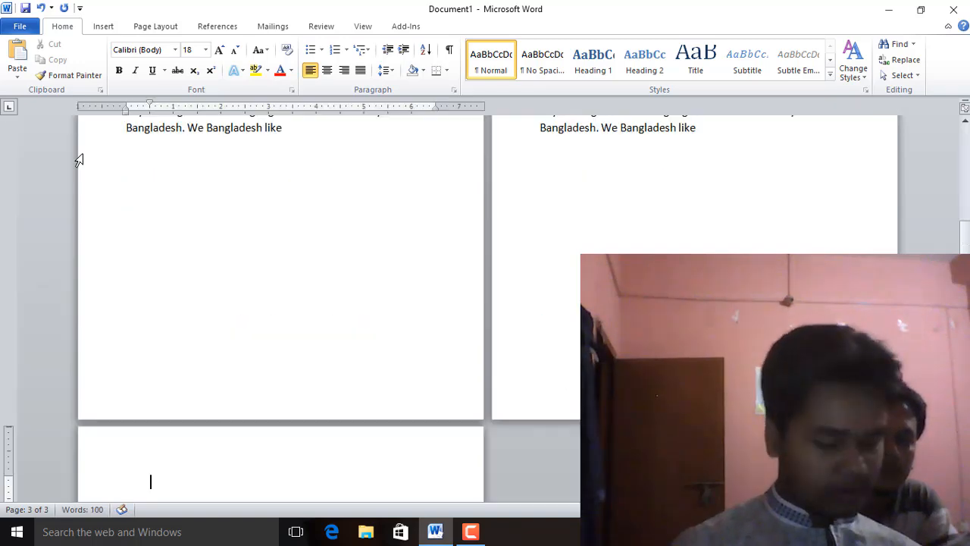
key(ctrl+v)
ctrl+scroll(278, 260, down, 6)
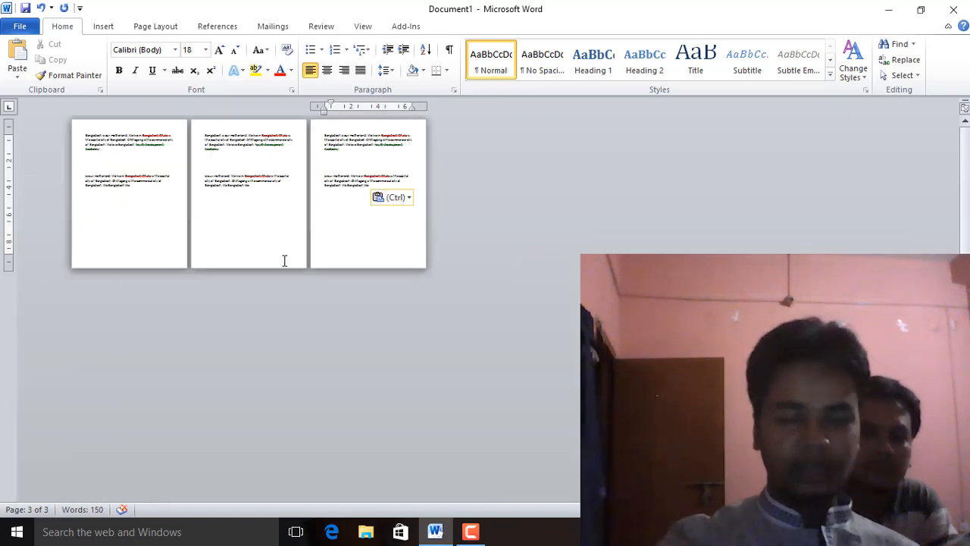
ctrl+scroll(284, 260, up, 4)
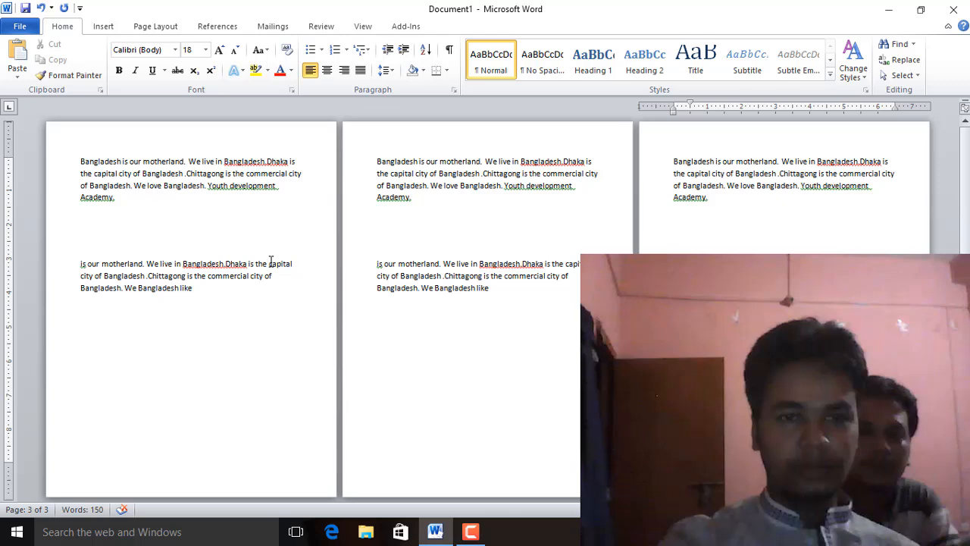
click(218, 296)
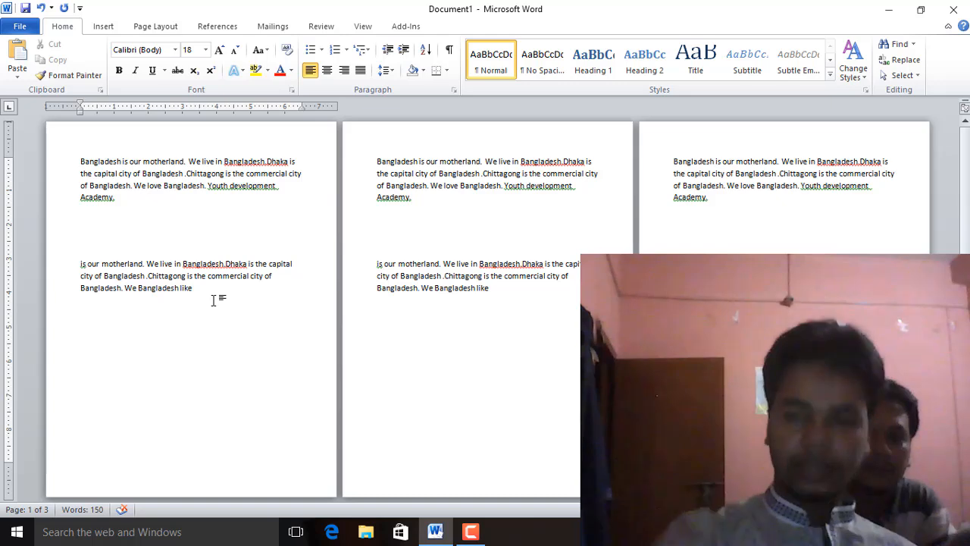
click(796, 300)
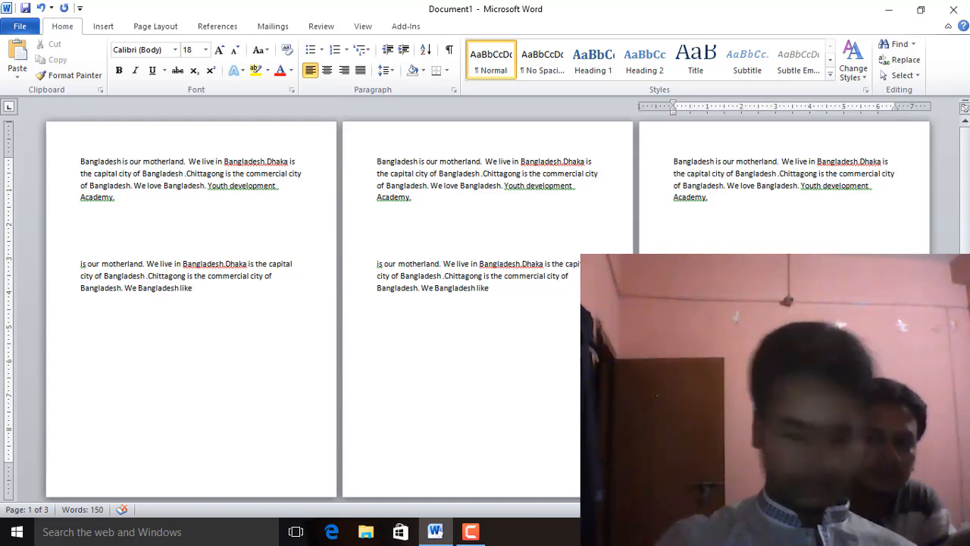
key(ctrl+Return)
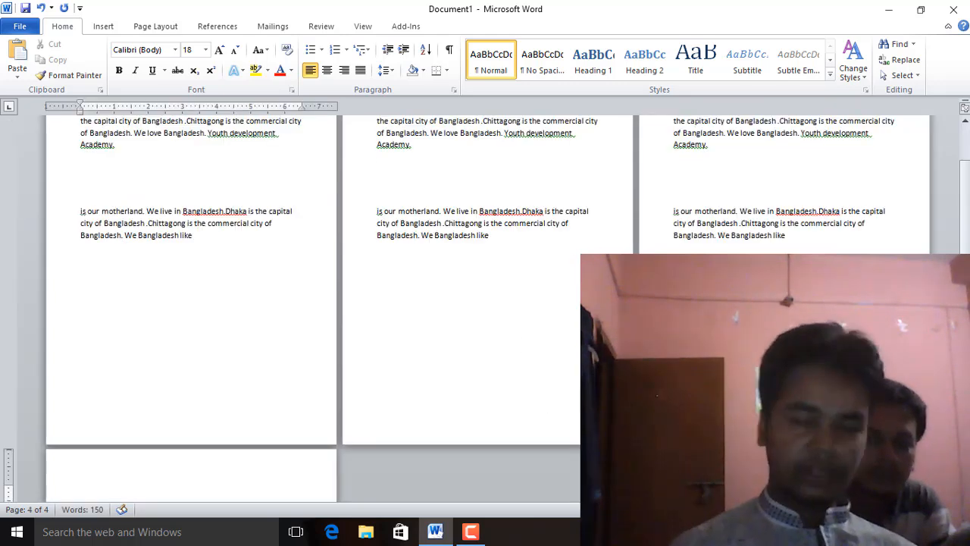
key(ctrl+v)
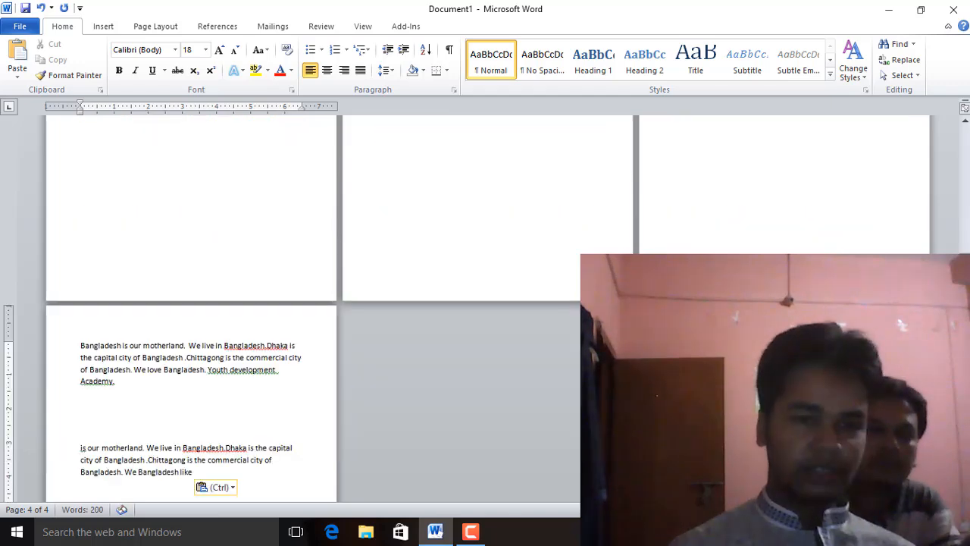
key(ctrl+Return)
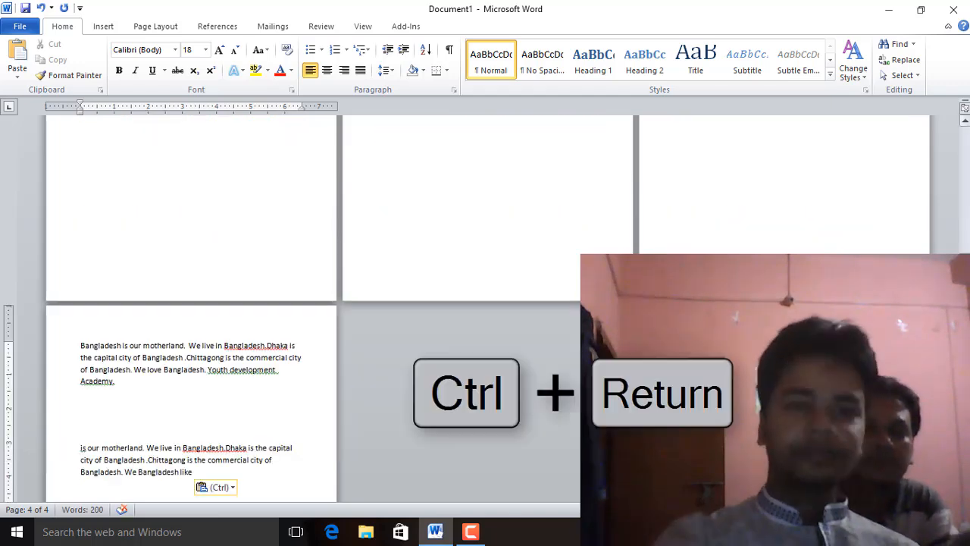
Use Go To to jump to page 2 and then to page 4 of the document
scroll(381, 219, up, 2)
click(189, 183)
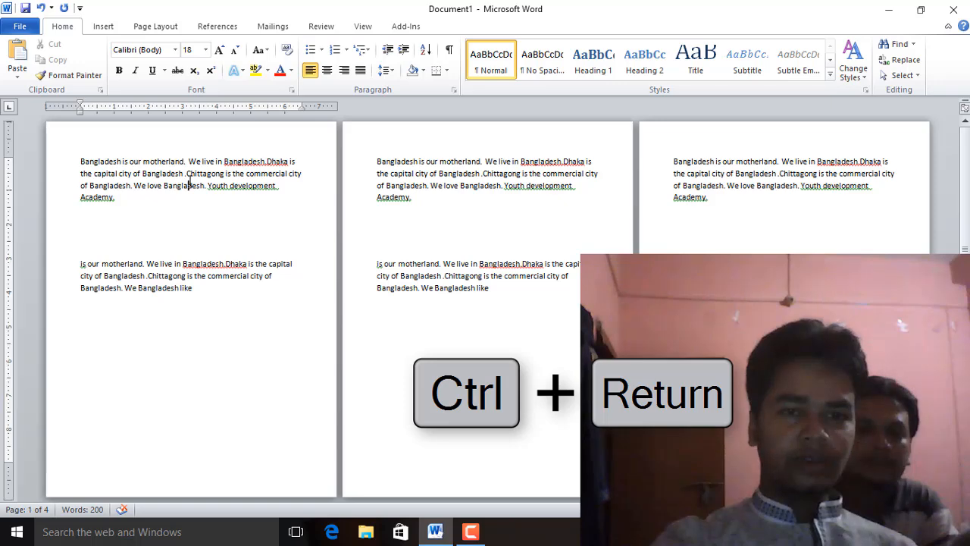
scroll(191, 255, up, 1)
scroll(191, 259, up, 1)
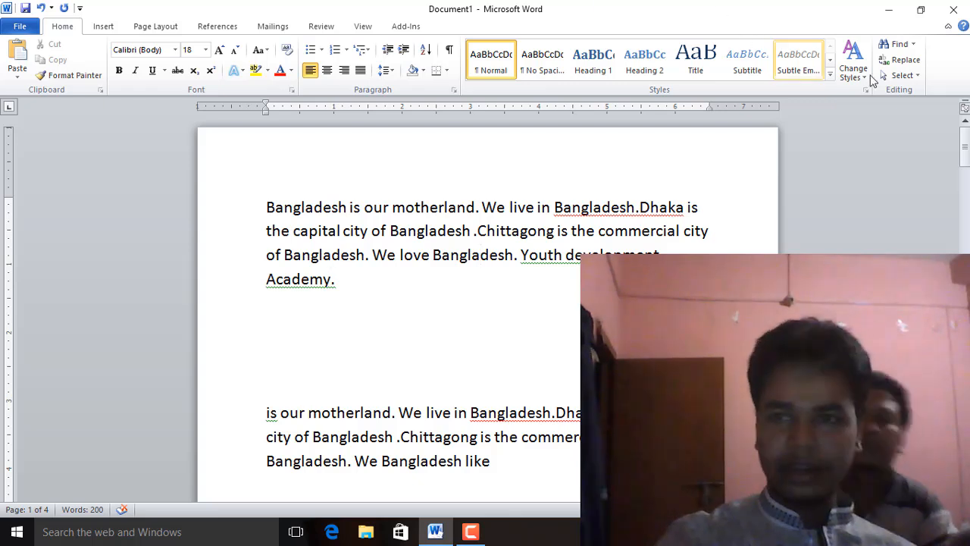
click(912, 44)
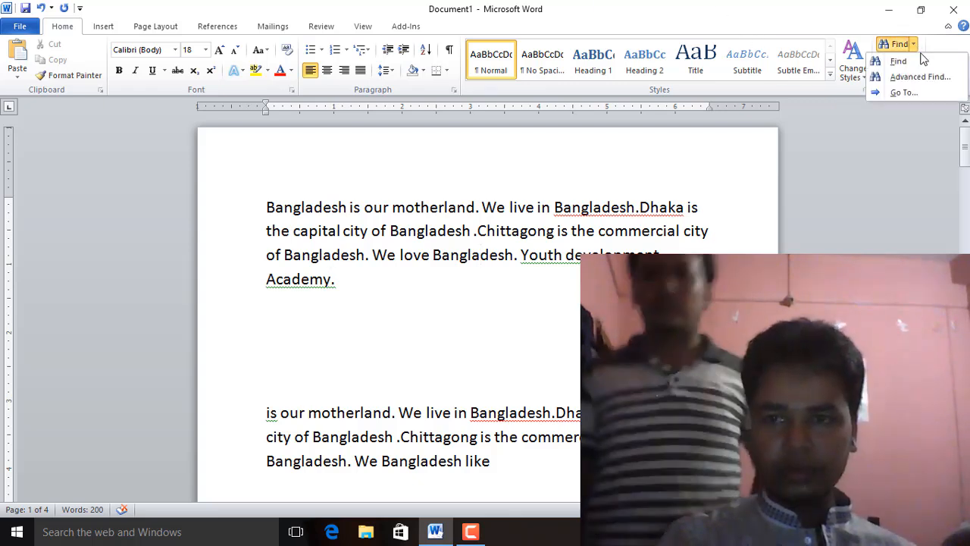
click(919, 94)
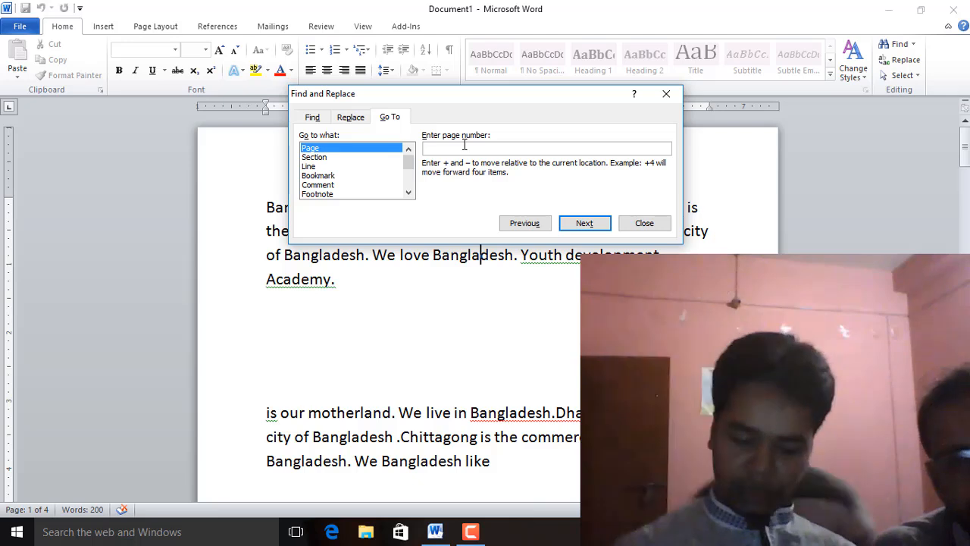
text(2)
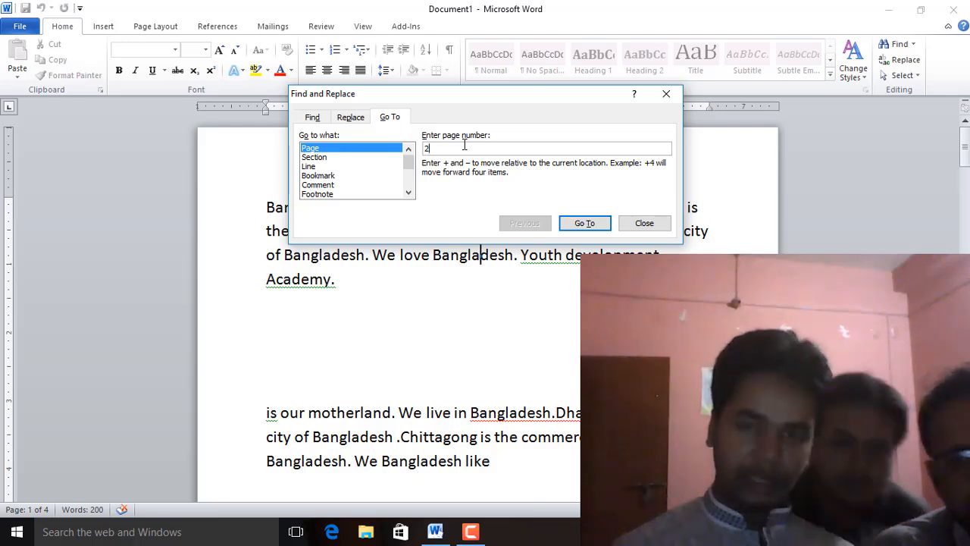
key(Return)
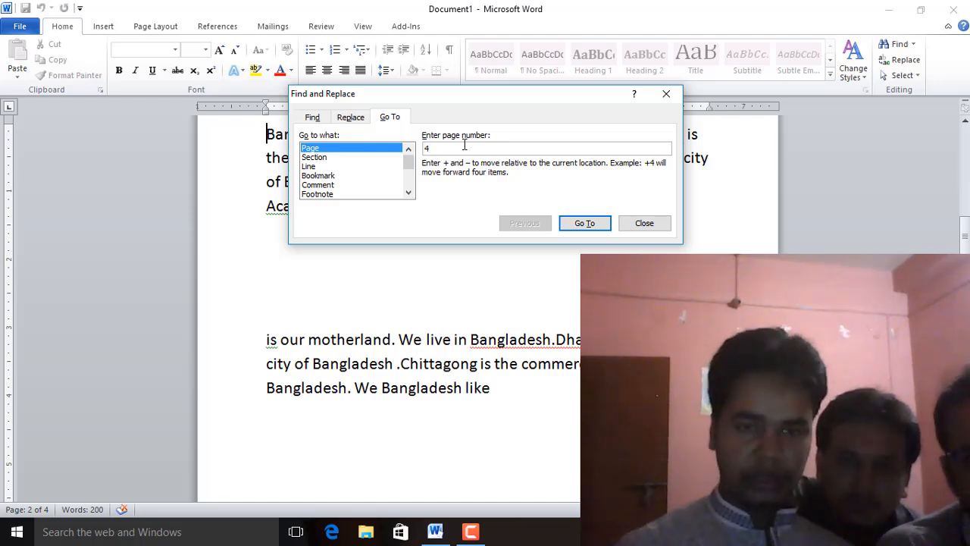
key(Return)
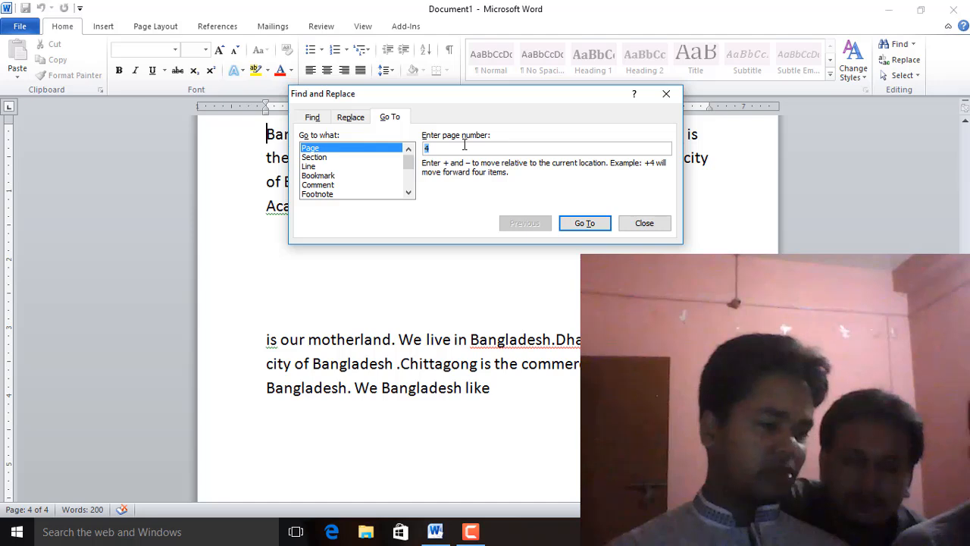
click(643, 225)
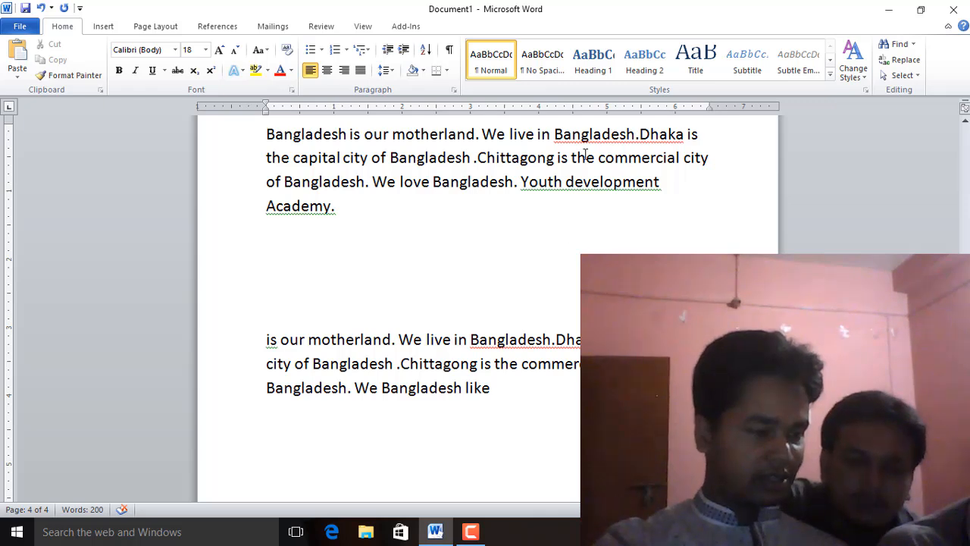
Switch the document to Draft view
click(294, 209)
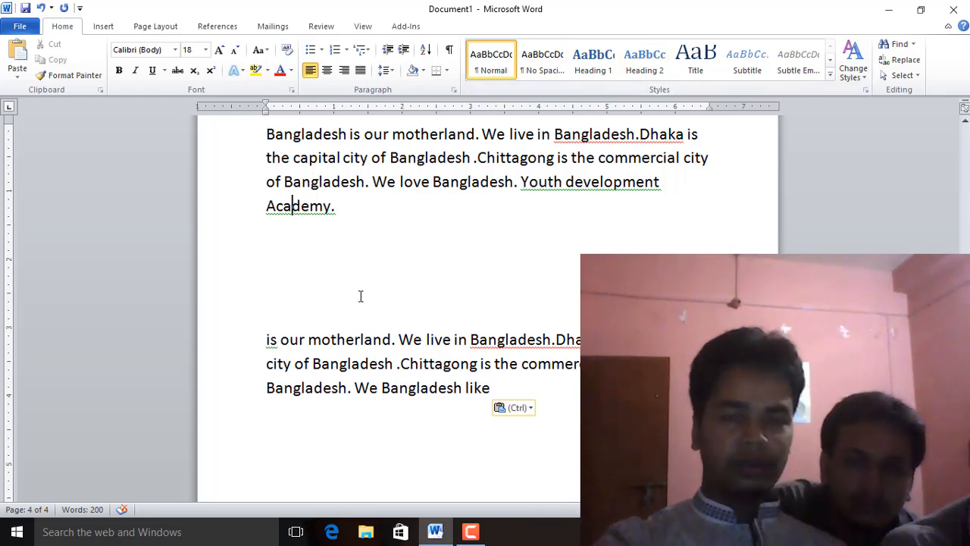
click(362, 26)
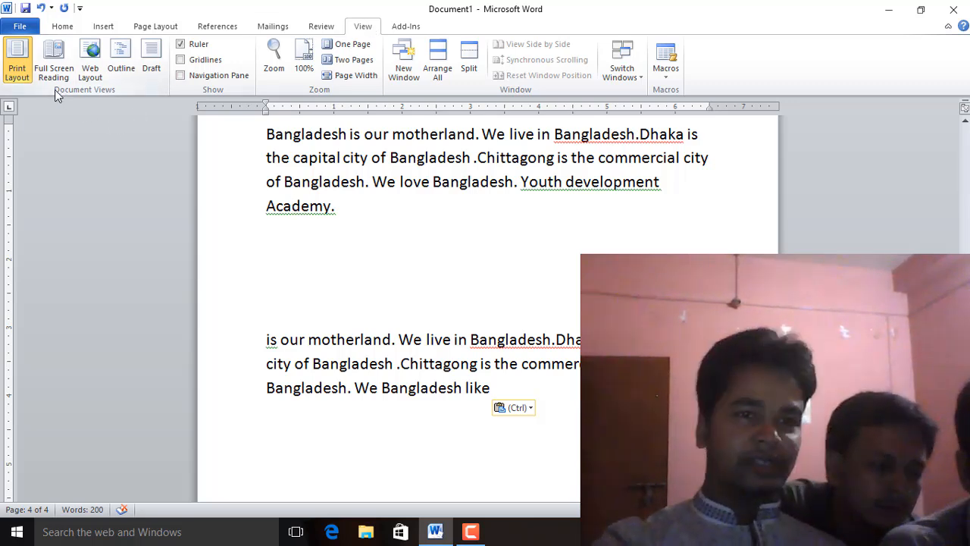
click(151, 68)
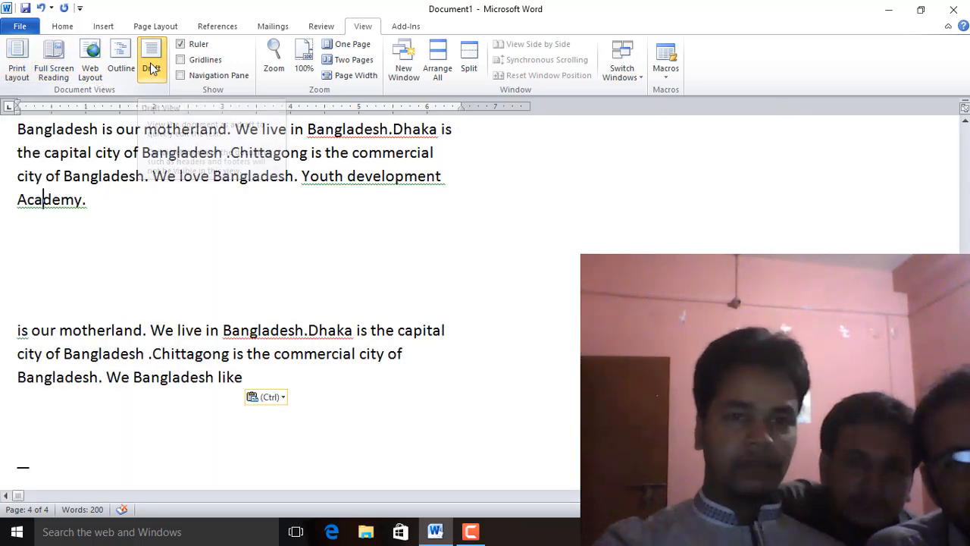
scroll(367, 280, up, 11)
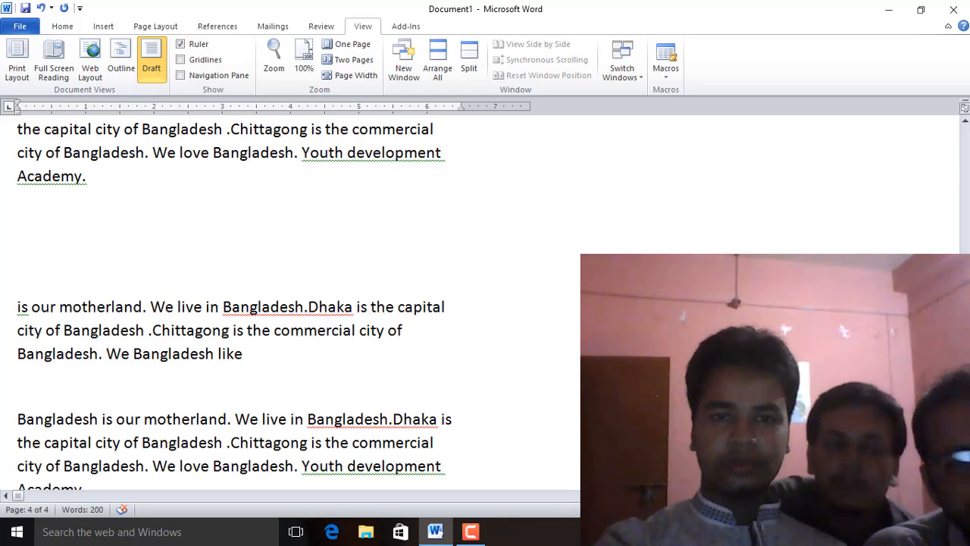
scroll(545, 393, down, 10)
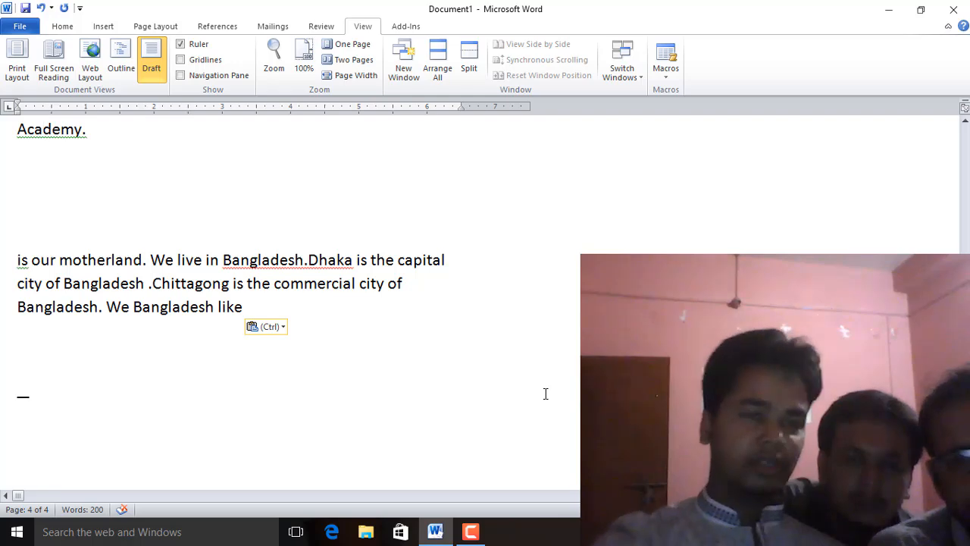
scroll(545, 394, up, 2)
scroll(545, 394, down, 3)
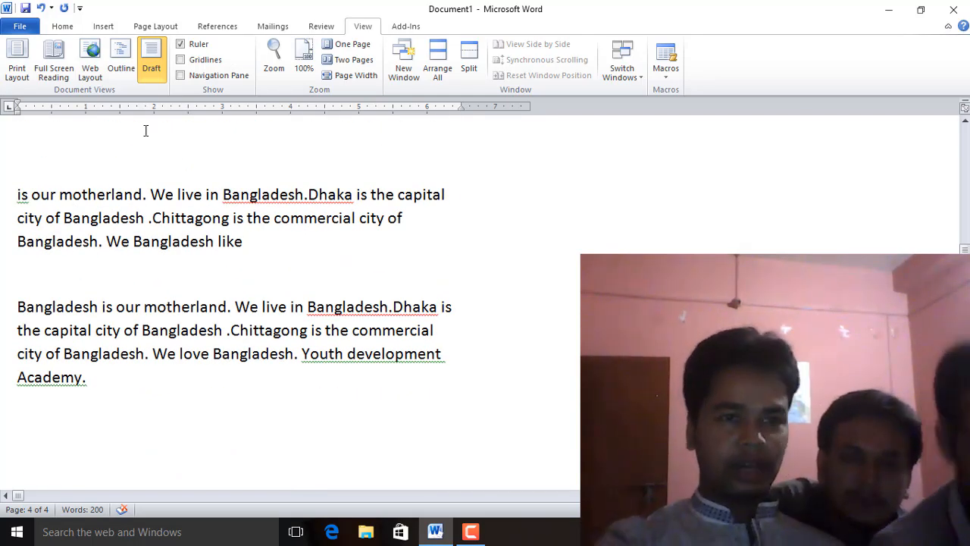
Switch the document to Print Layout view and then back to Draft view
click(16, 66)
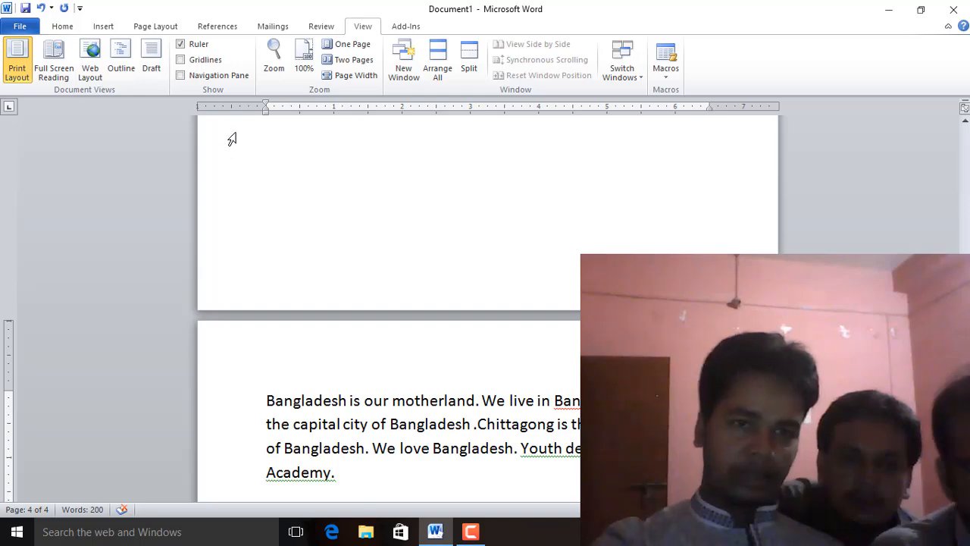
click(161, 67)
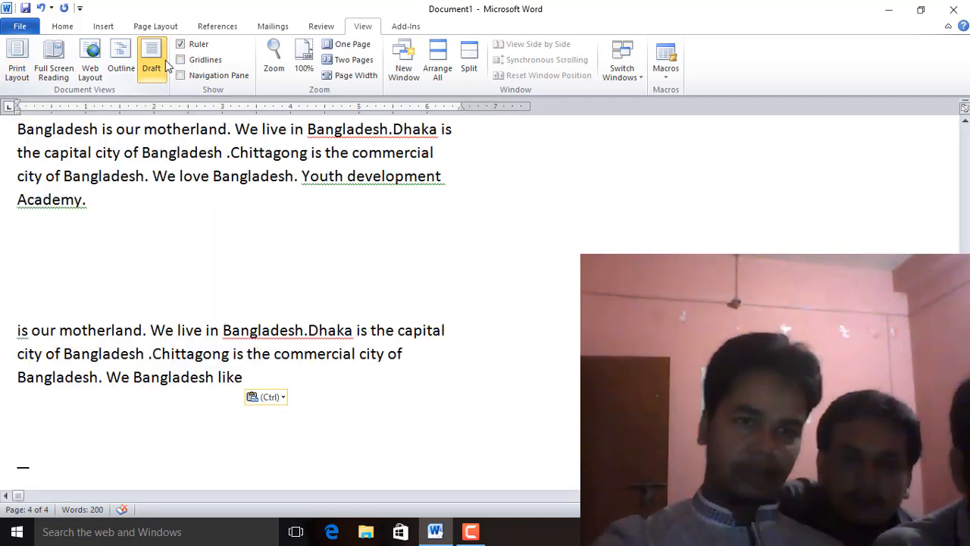
scroll(436, 465, down, 3)
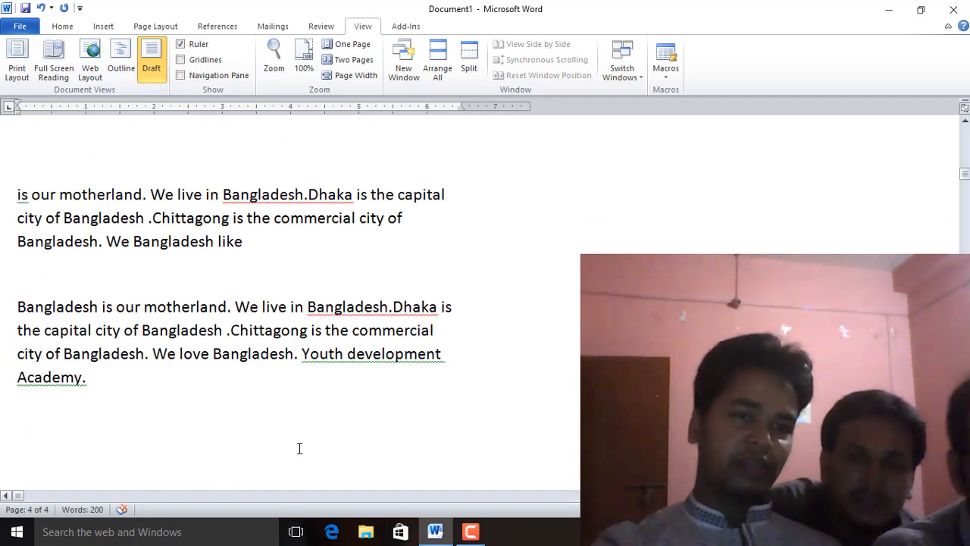
scroll(235, 303, up, 1)
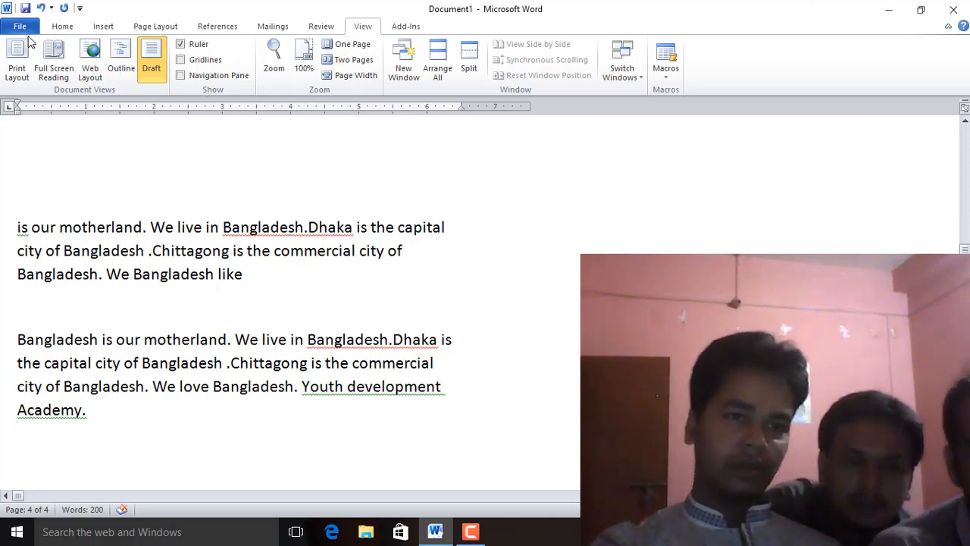
Return the document to Print Layout view
click(17, 59)
scroll(578, 493, up, 16)
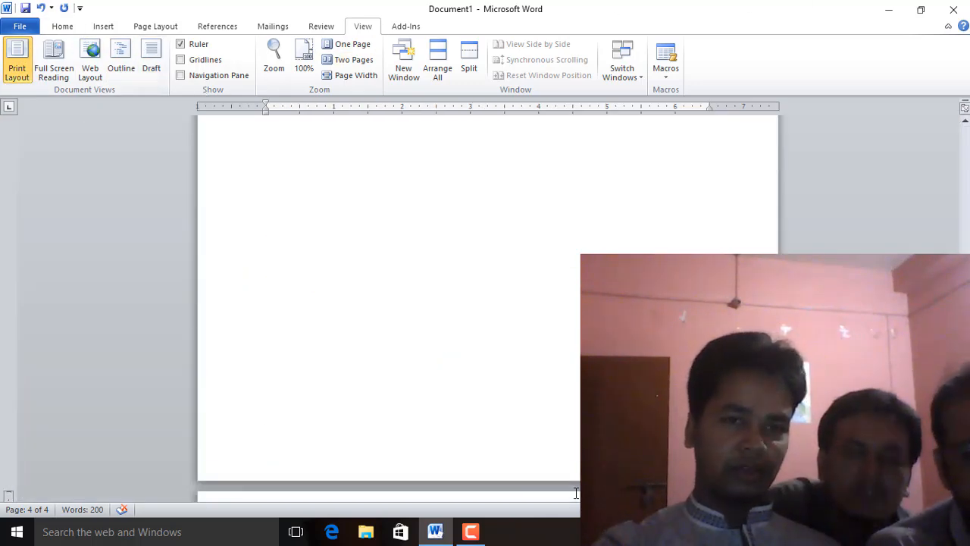
scroll(578, 494, down, 15)
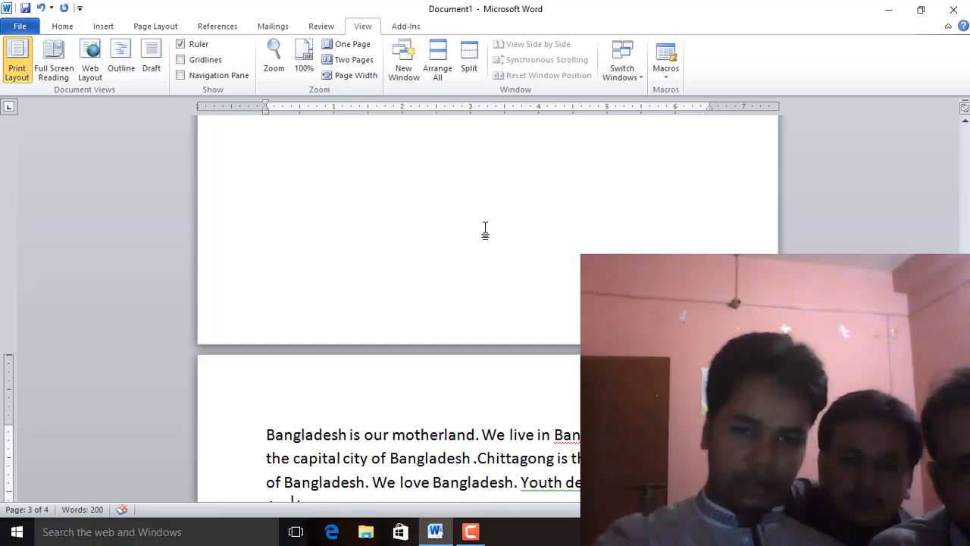
Undo the last action
key(ctrl+z)
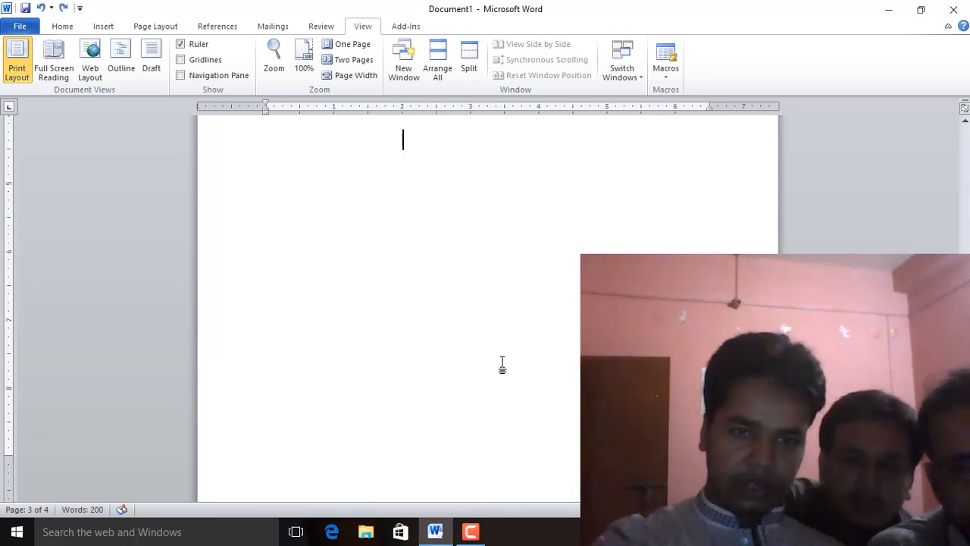
scroll(504, 365, down, 5)
Hide and then show again the white space between pages
double_click(478, 190)
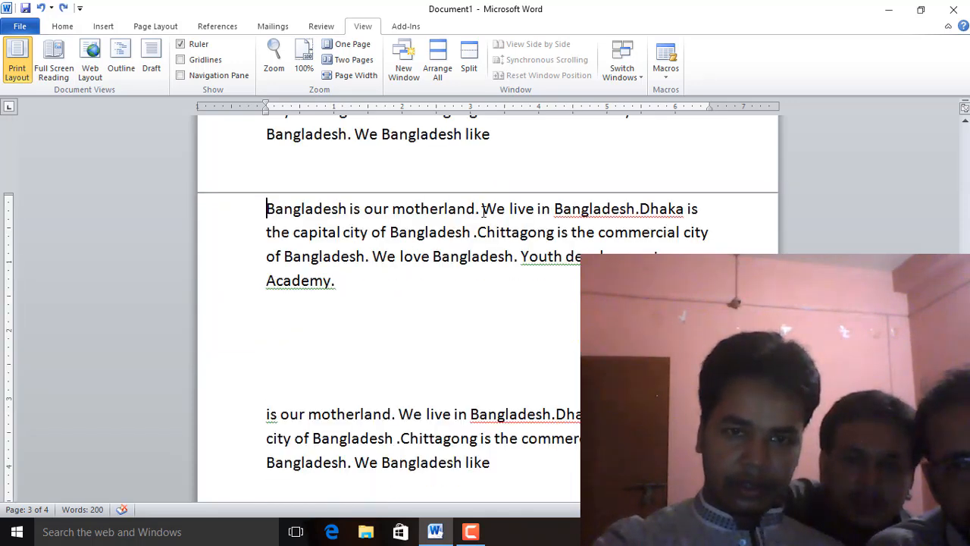
double_click(480, 191)
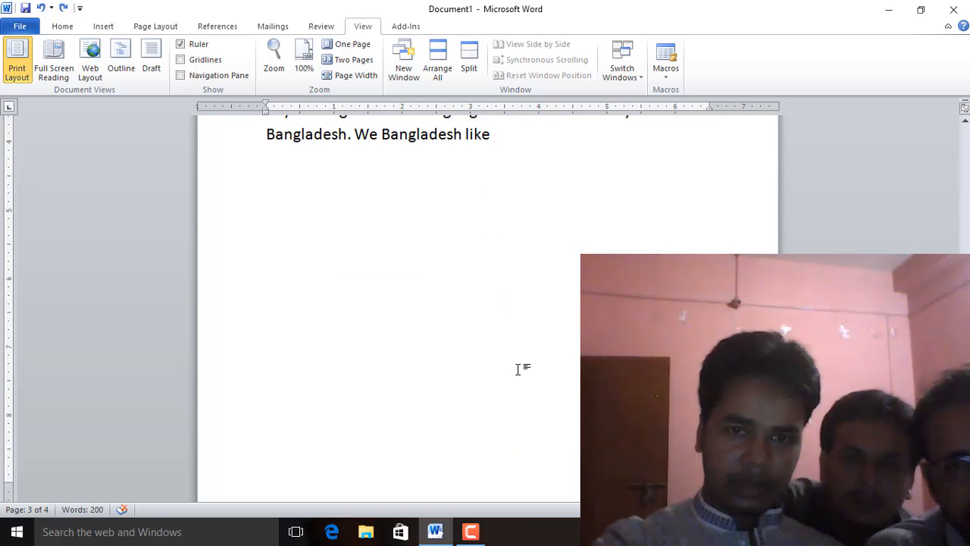
scroll(520, 372, down, 5)
scroll(501, 304, up, 4)
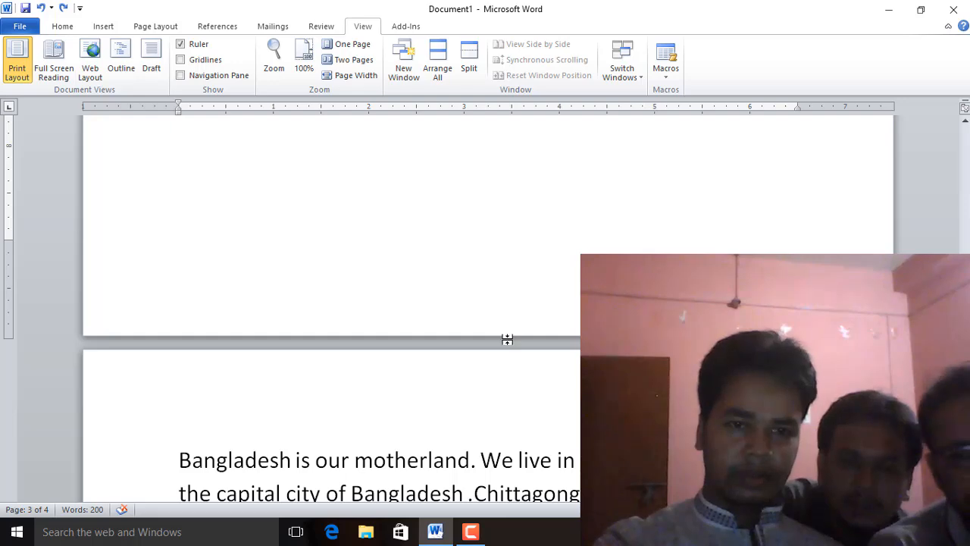
Hide the white space between pages
double_click(507, 339)
scroll(554, 364, down, 5)
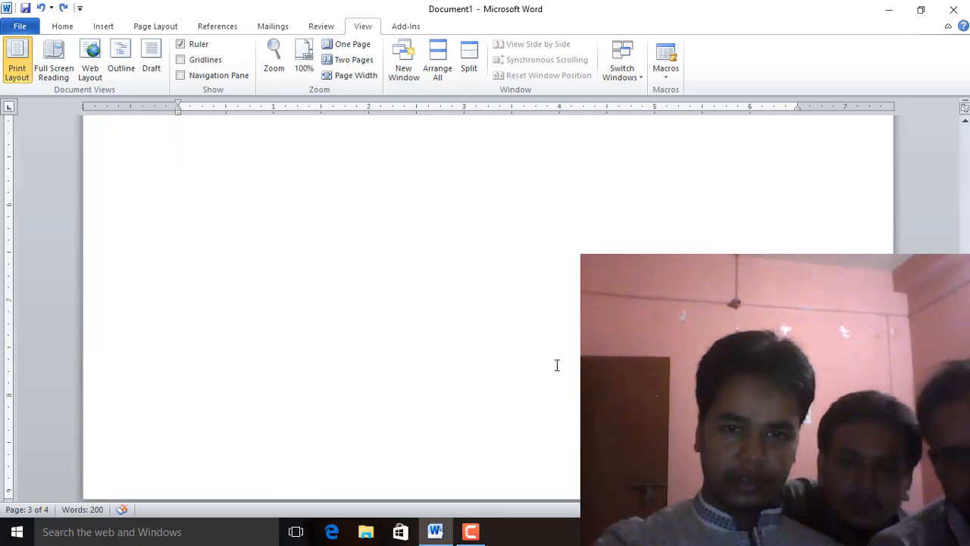
scroll(555, 364, up, 10)
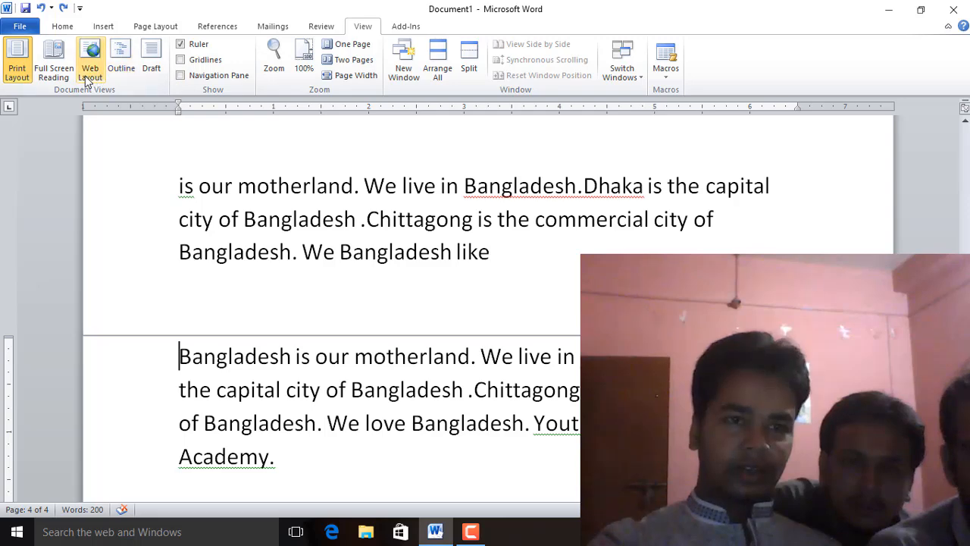
Open Full Screen Reading view and close it again
click(53, 70)
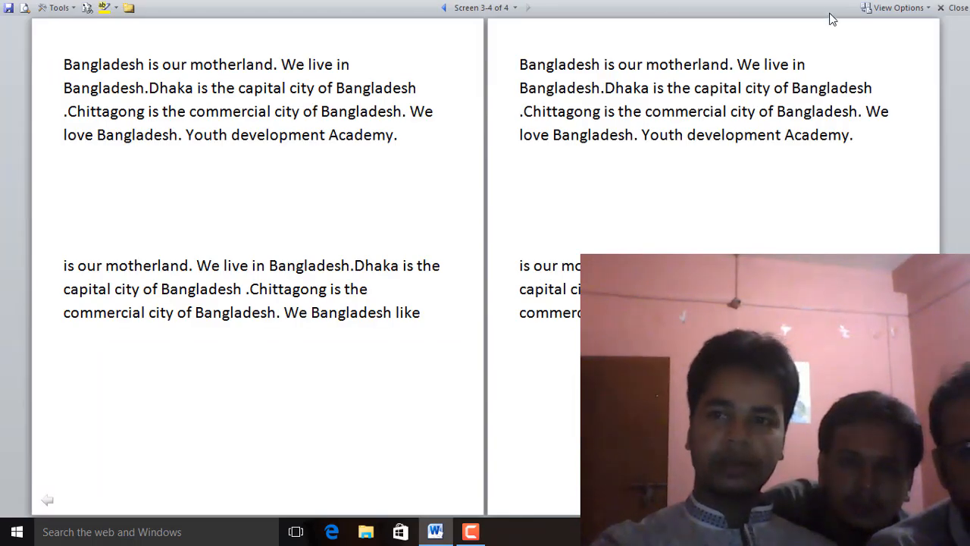
click(949, 9)
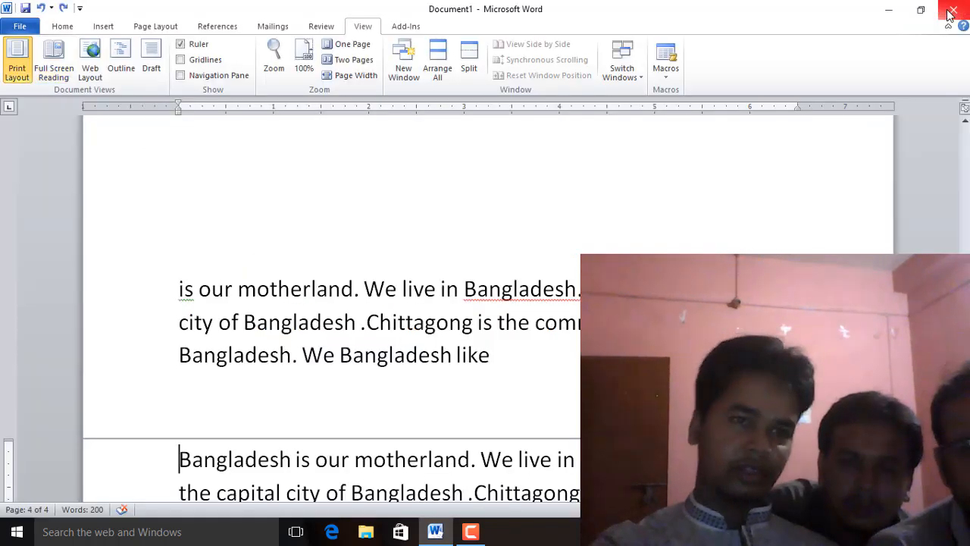
Preview Web Layout view, return to Print Layout view and zoom the page out
click(90, 66)
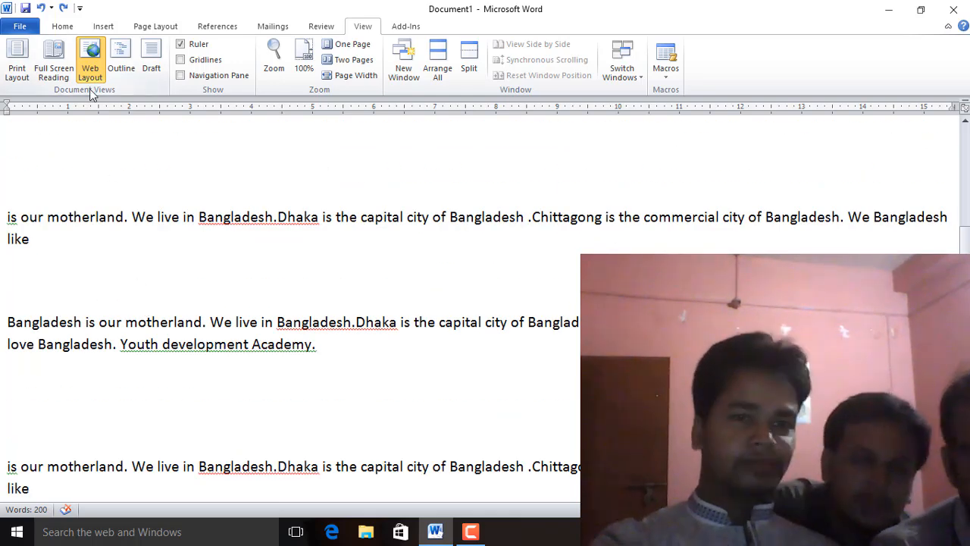
click(22, 69)
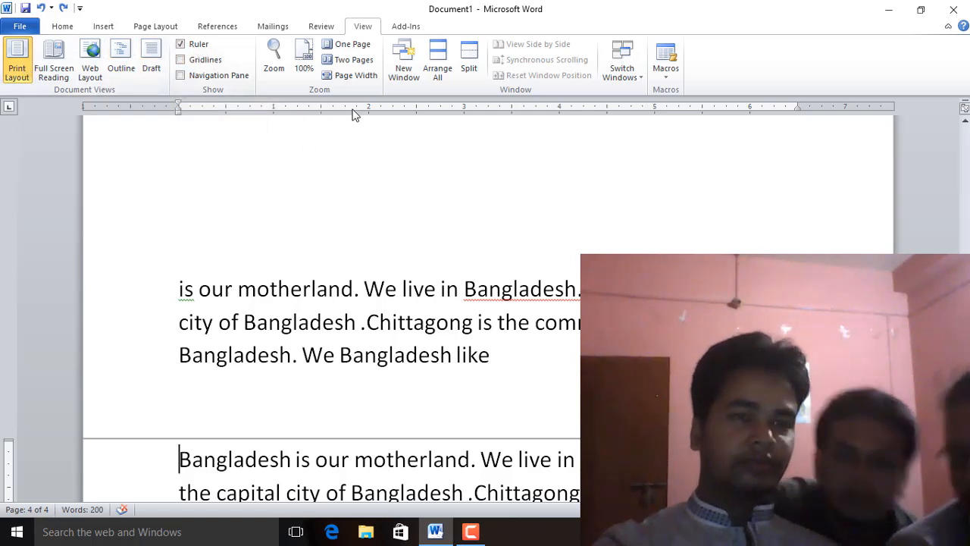
click(281, 320)
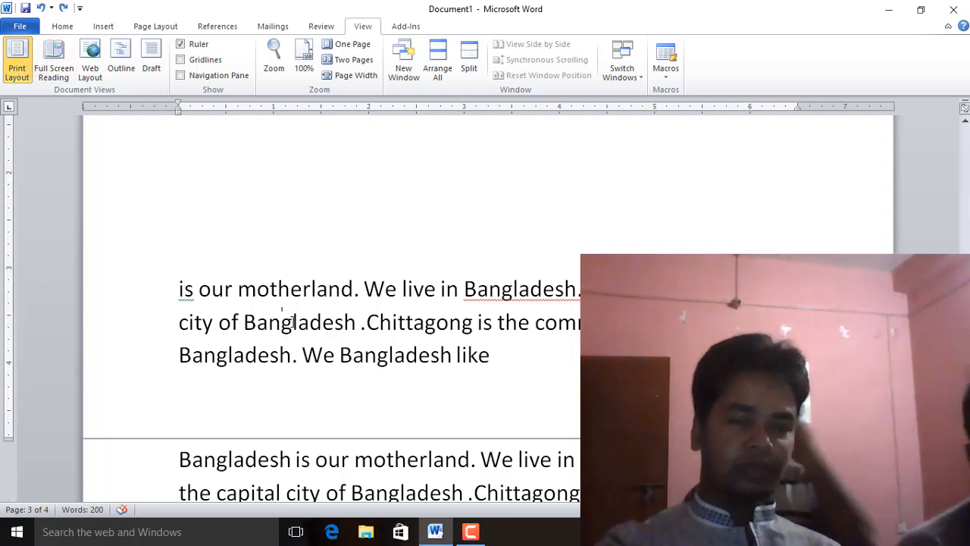
ctrl+scroll(289, 326, down, 5)
scroll(450, 332, up, 1)
scroll(441, 395, up, 5)
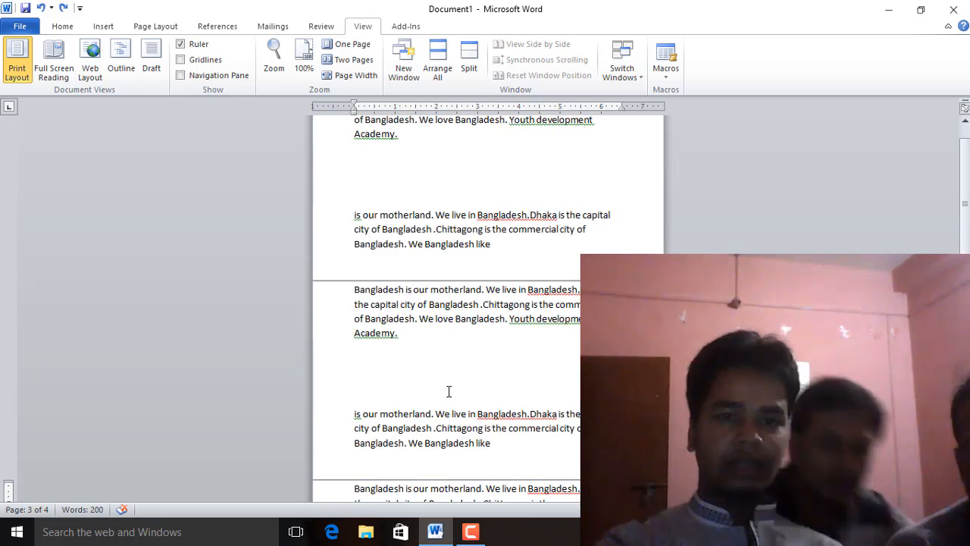
Open Print and browse the printer properties and advanced options, cancelling both dialogs
key(ctrl+p)
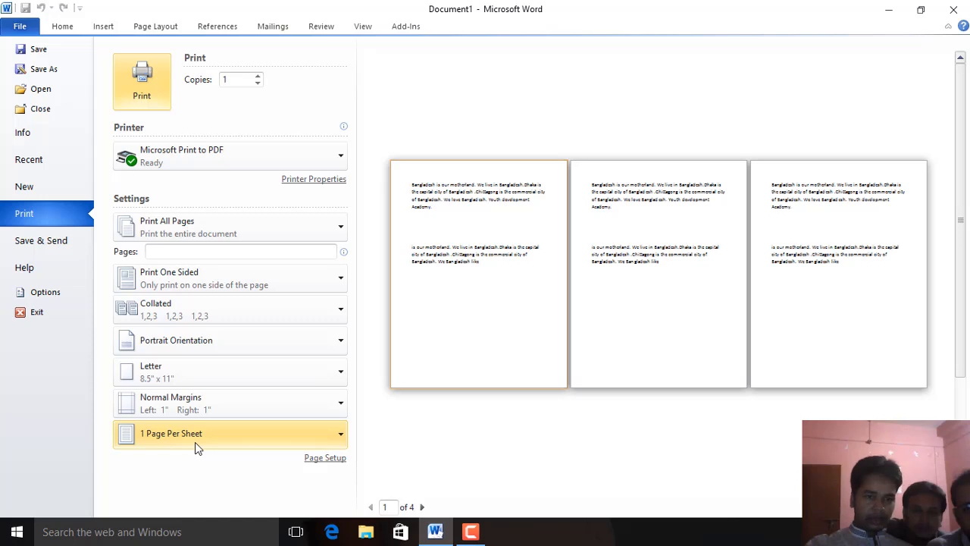
click(305, 181)
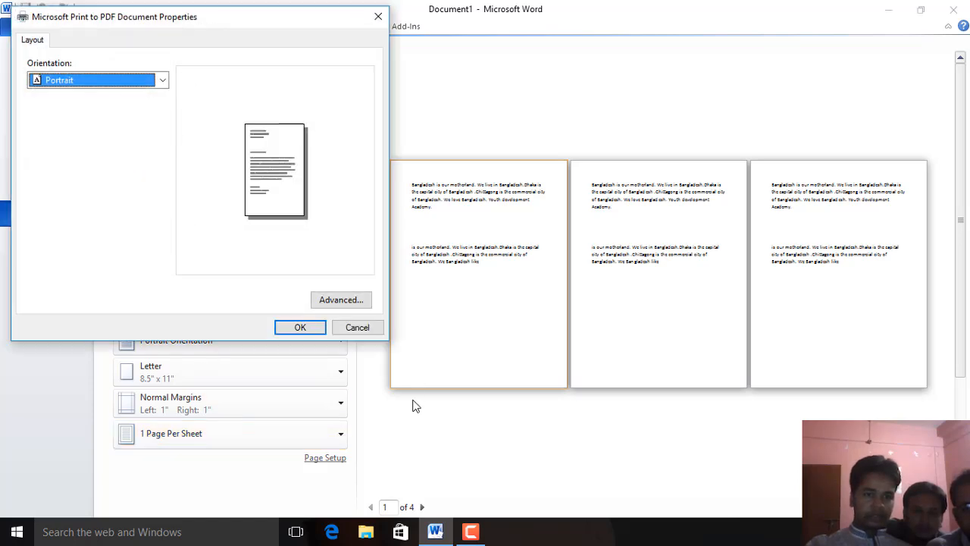
click(335, 303)
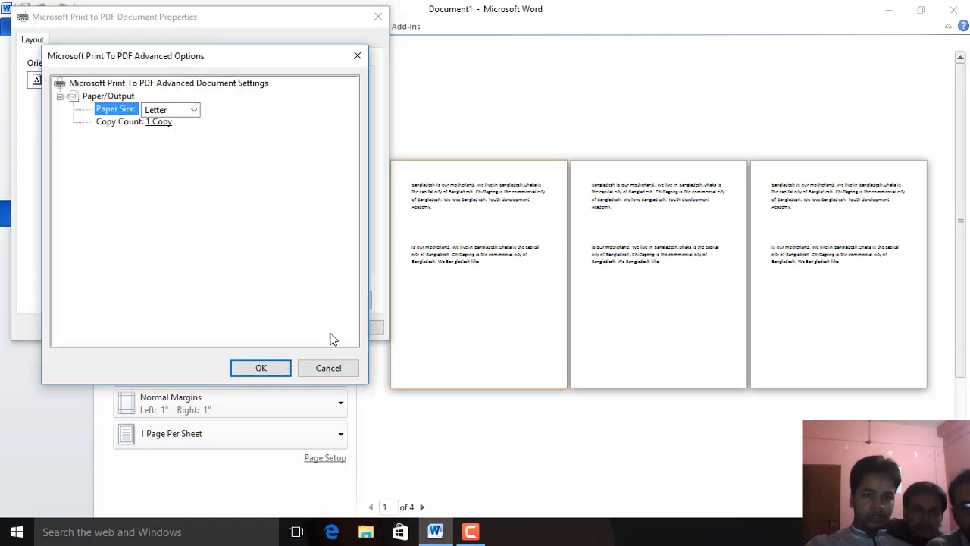
click(331, 370)
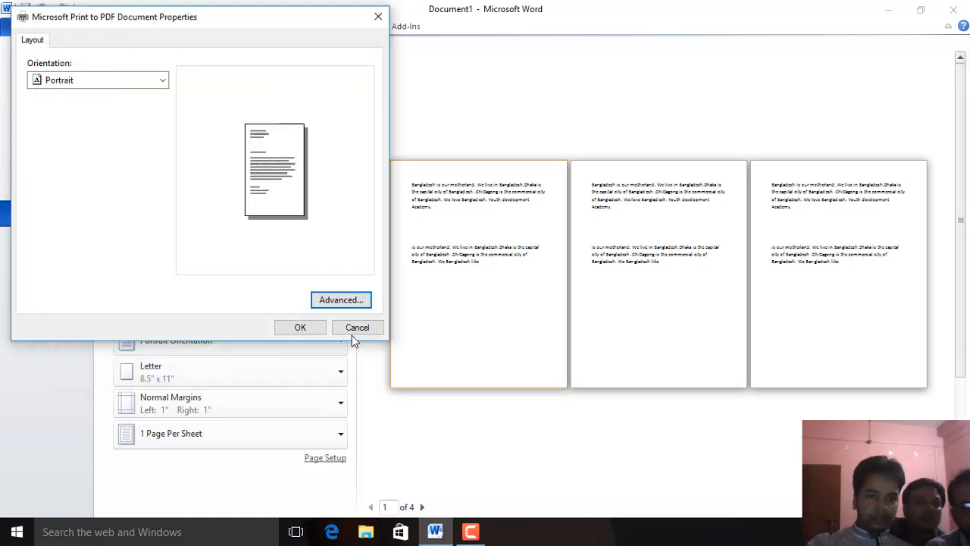
click(357, 332)
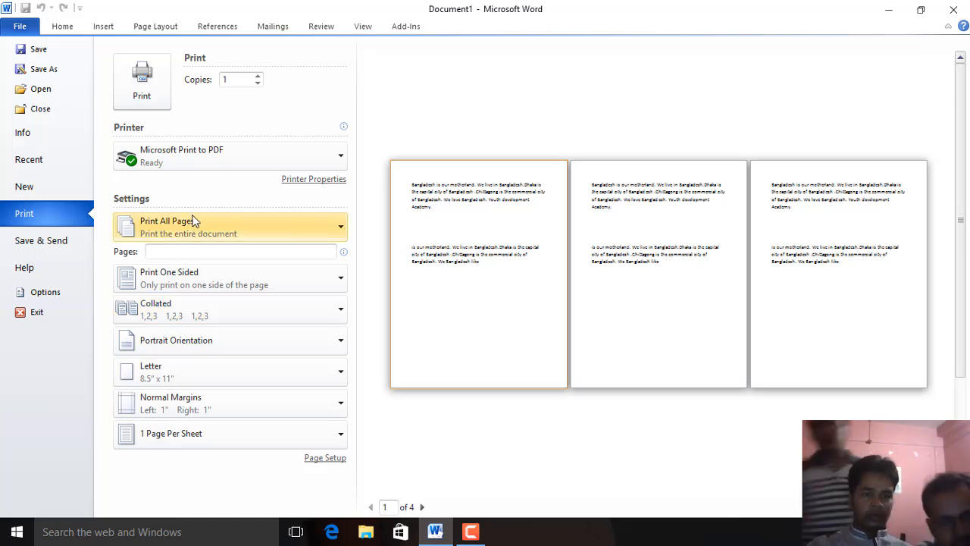
Set the pages to print to 2,5
click(202, 258)
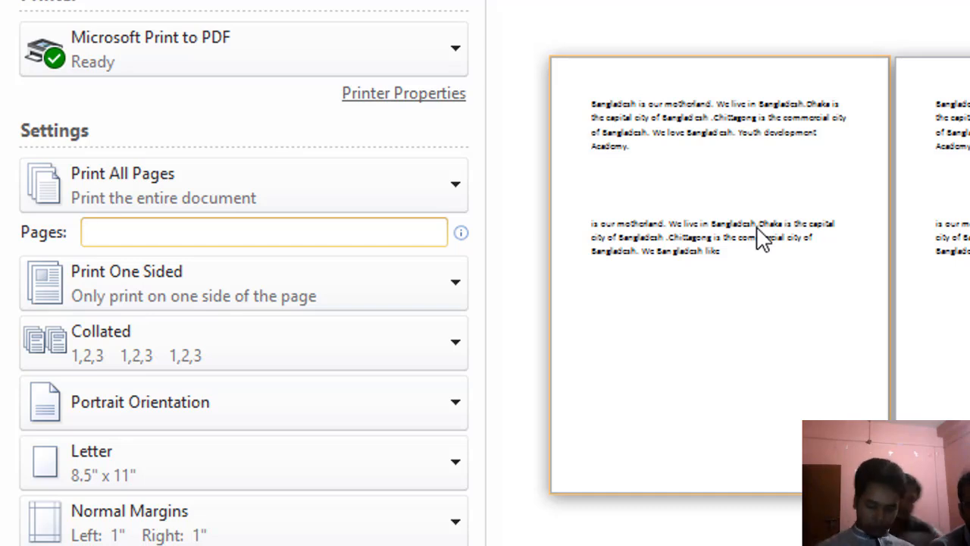
text(2,5)
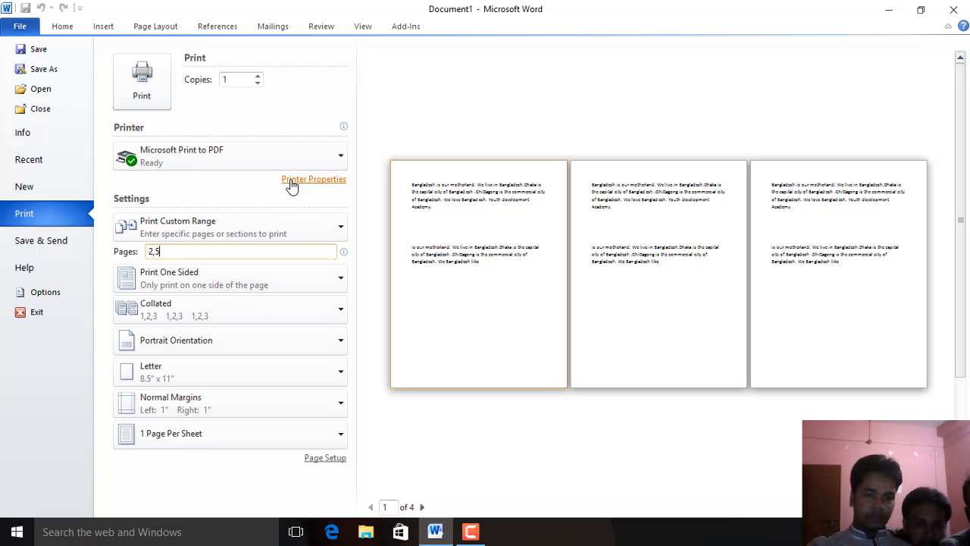
Open Page Setup, browse its Margins, Paper and Layout tabs, and cancel it
click(332, 458)
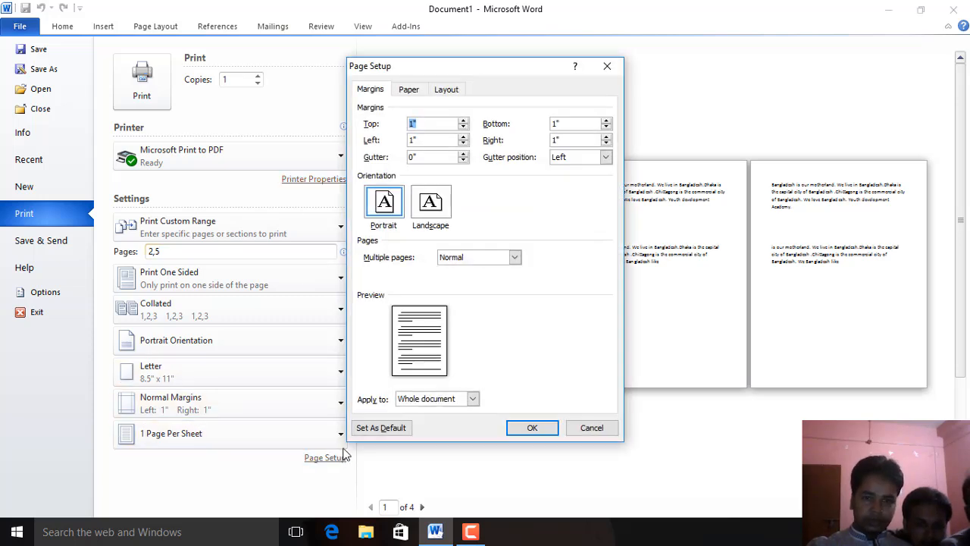
click(408, 91)
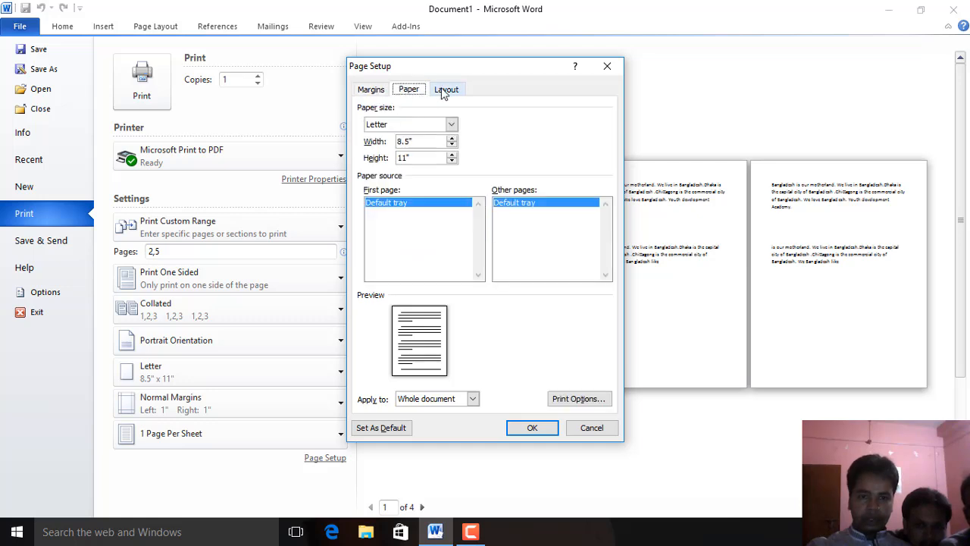
click(445, 90)
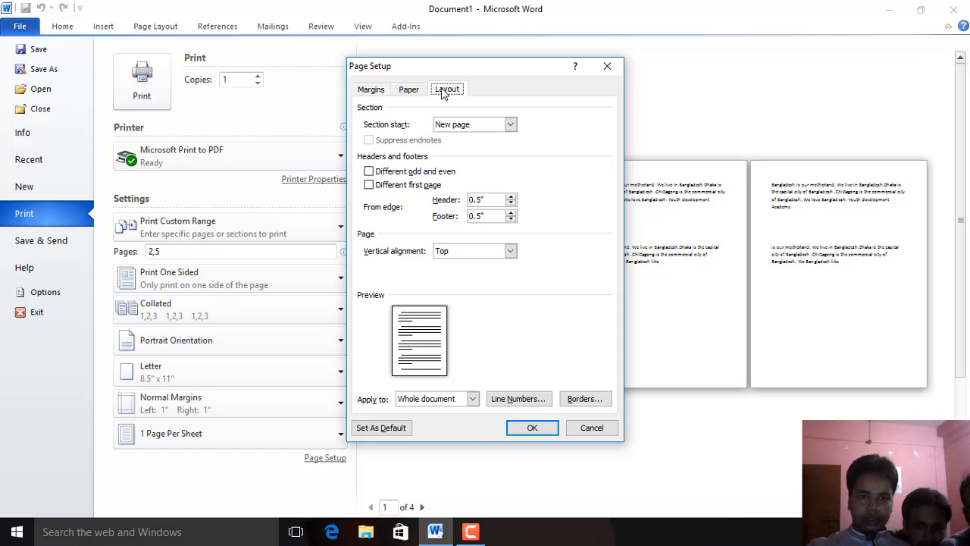
click(379, 94)
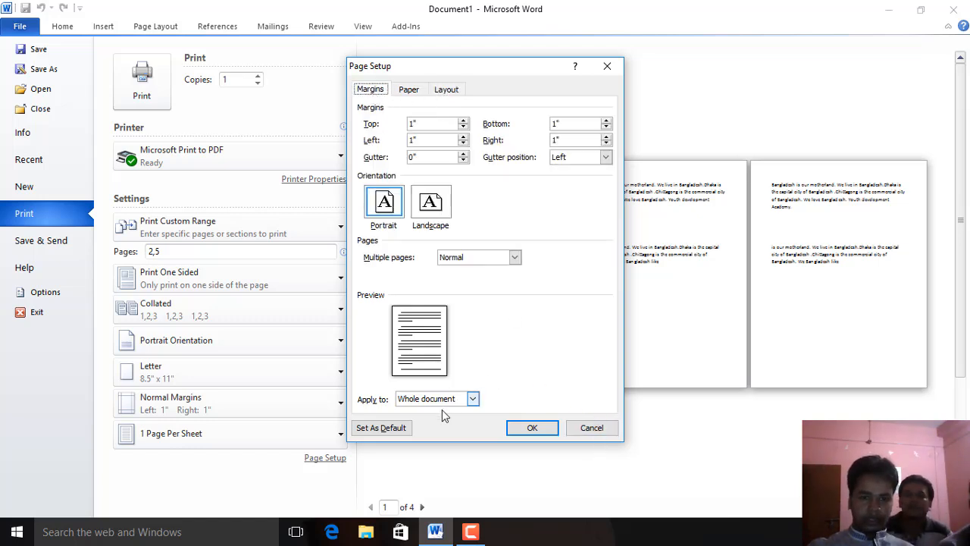
click(592, 428)
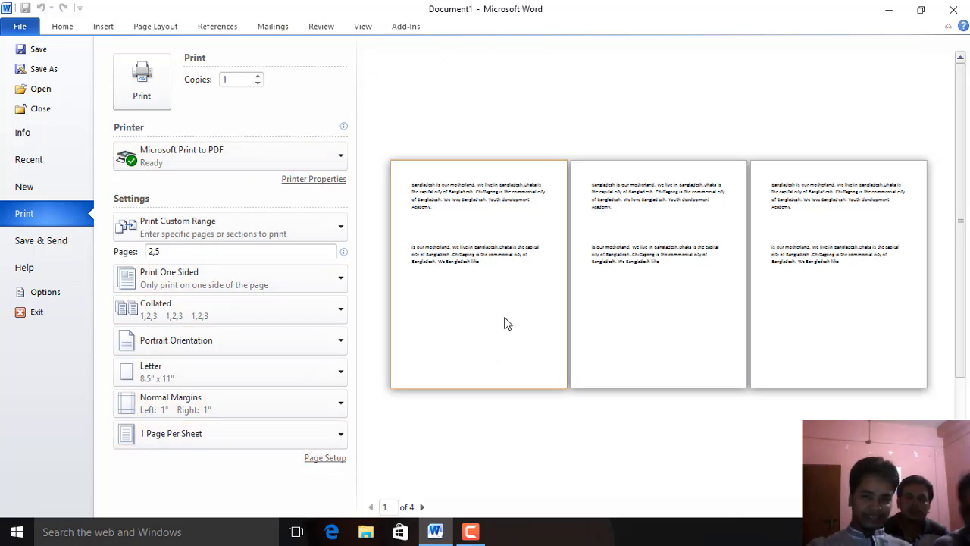
Try to exit the program and cancel at the save prompt
click(44, 322)
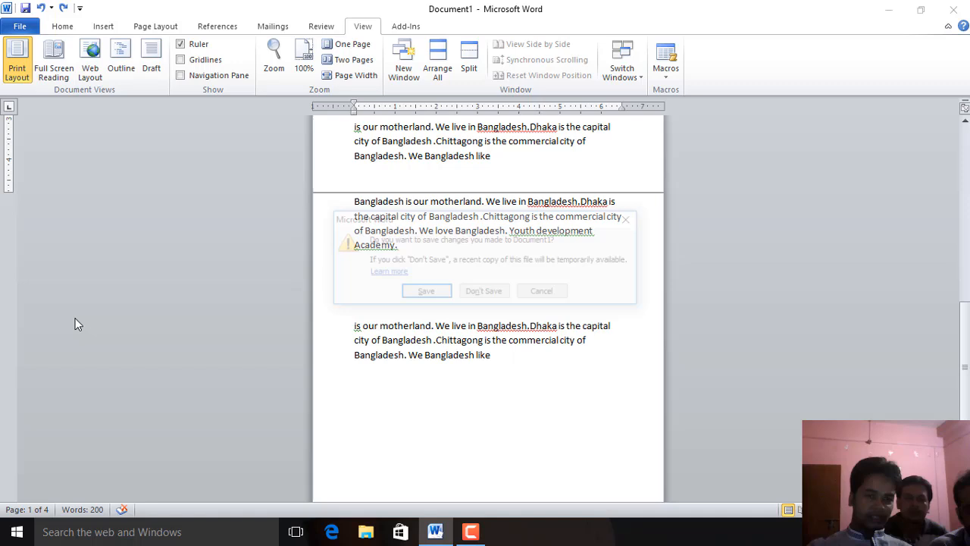
click(544, 293)
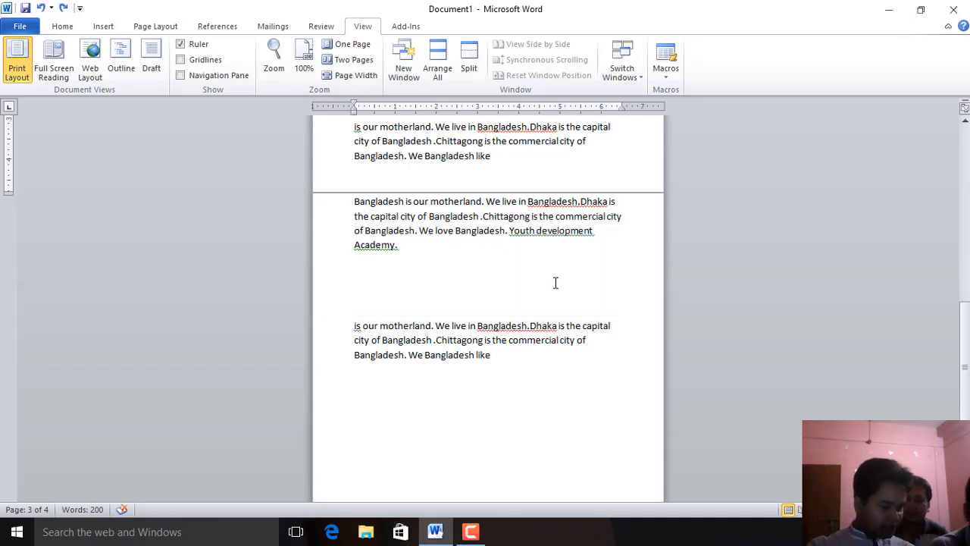
scroll(464, 258, down, 1)
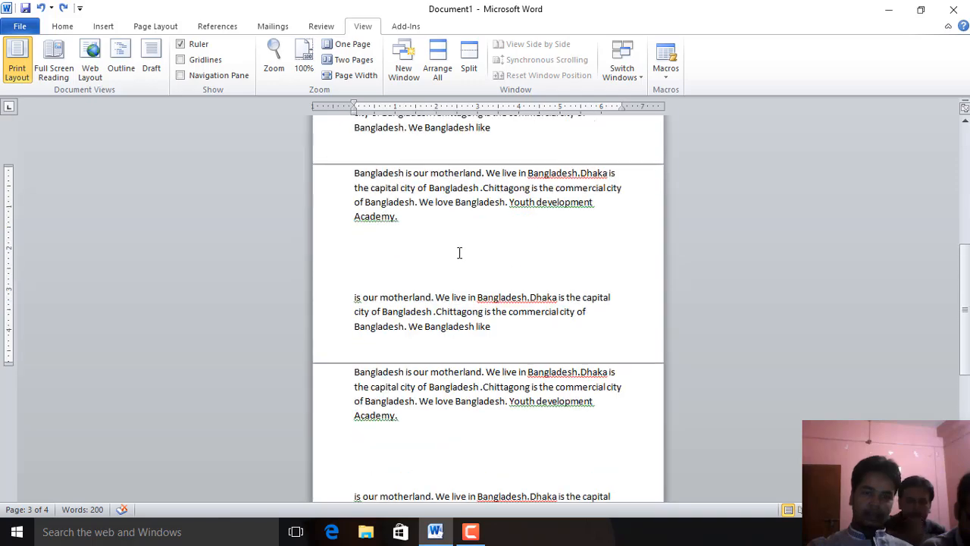
ctrl+scroll(461, 265, up, 15)
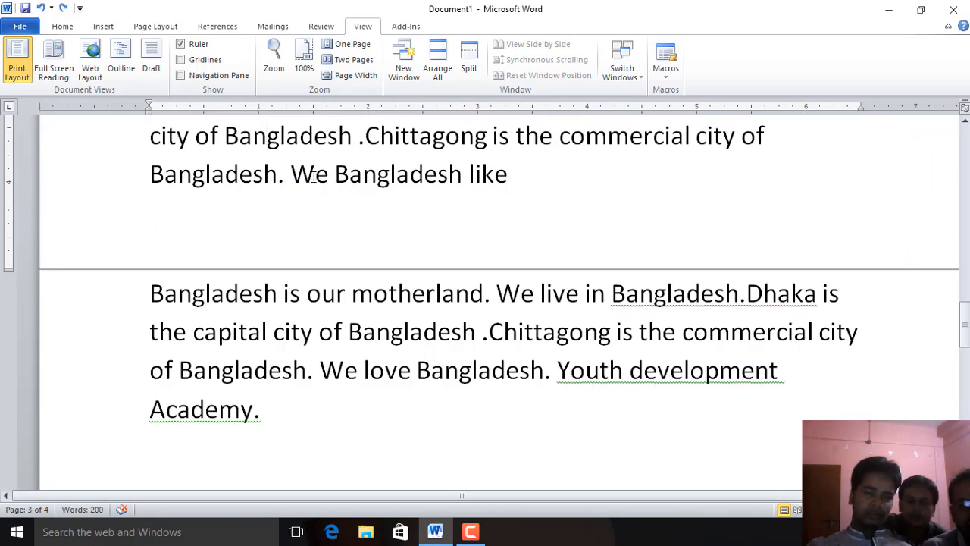
scroll(332, 256, down, 2)
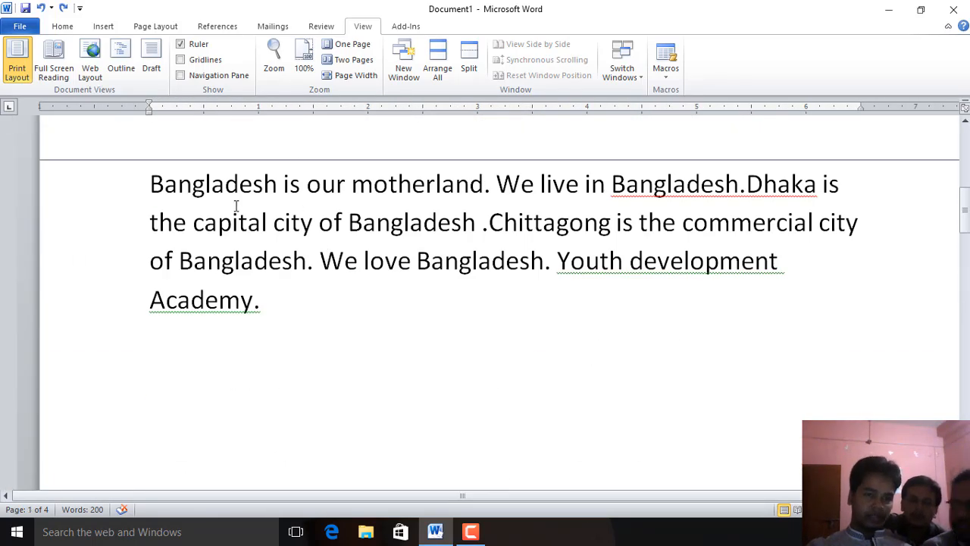
Select the word "capital" and toggle the ruler's display off and on several times
double_click(234, 220)
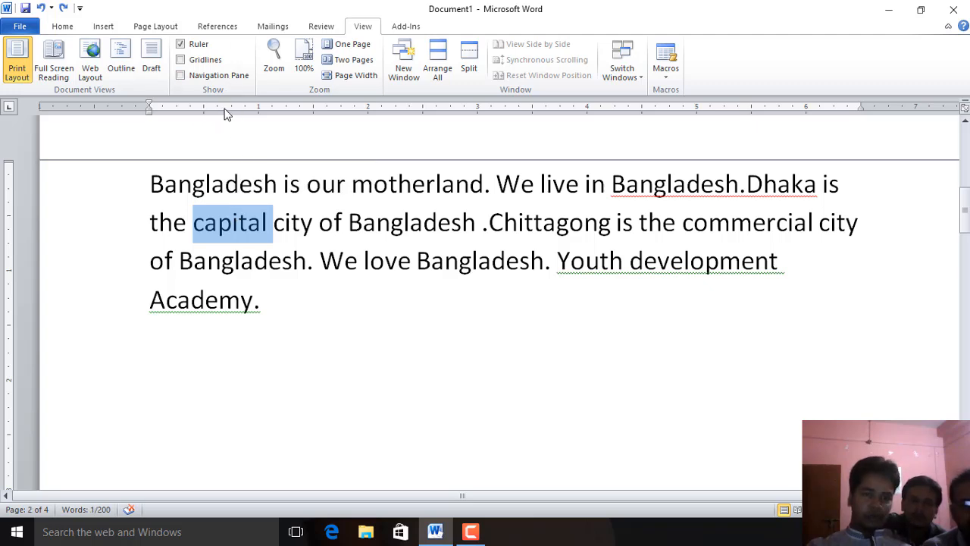
click(182, 44)
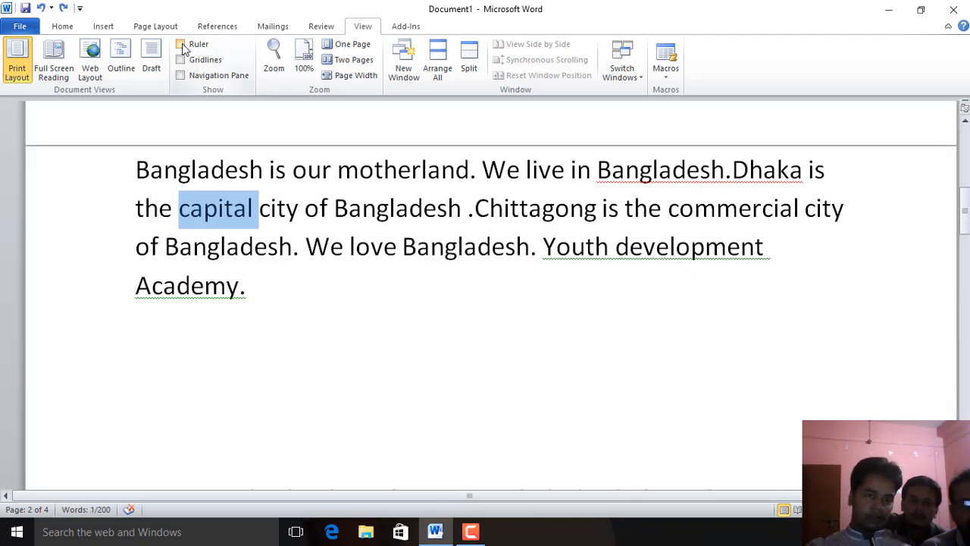
click(182, 44)
click(182, 44)
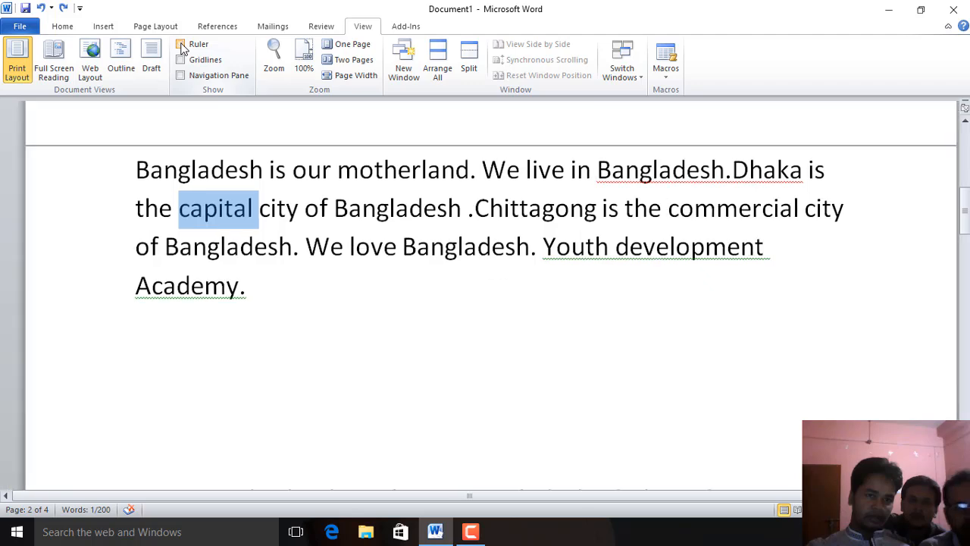
click(182, 44)
click(182, 44)
click(182, 44)
click(182, 44)
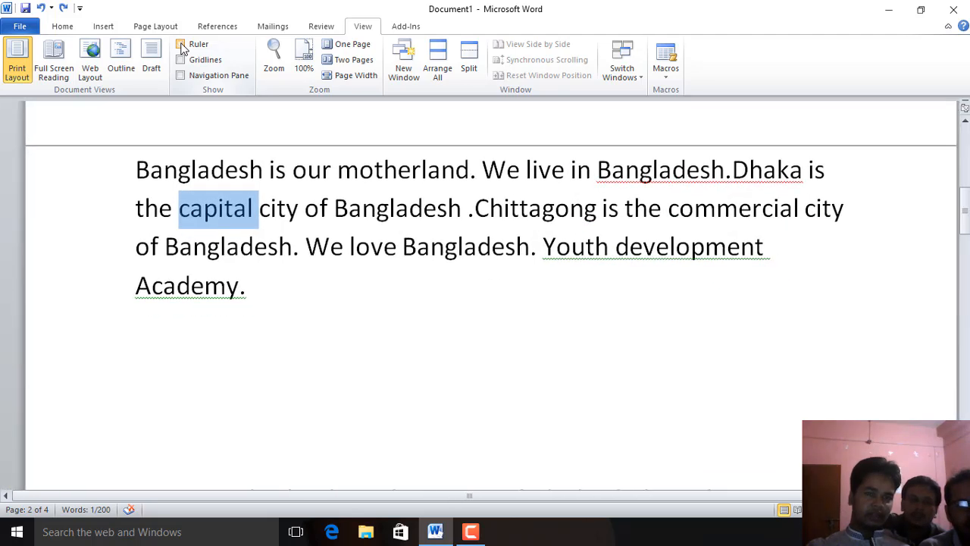
click(182, 44)
click(182, 44)
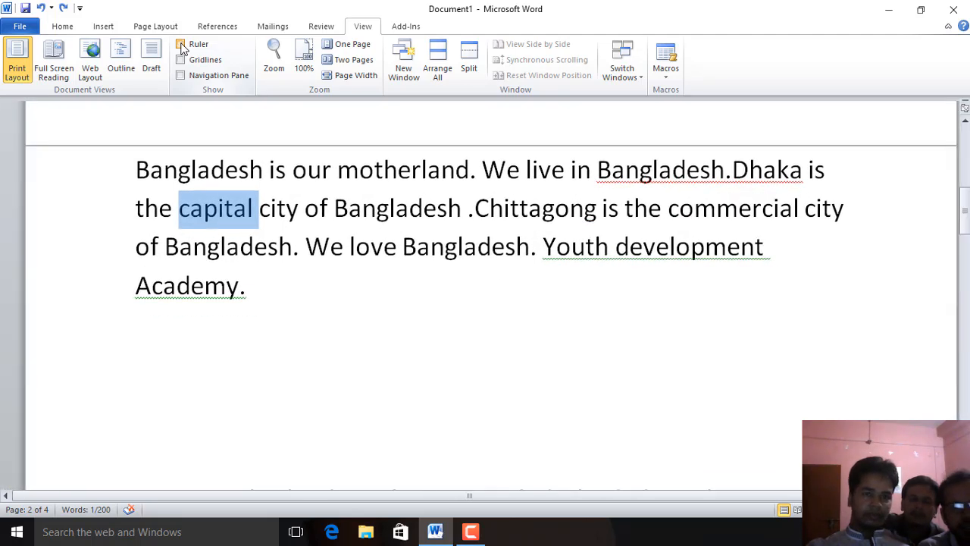
click(181, 46)
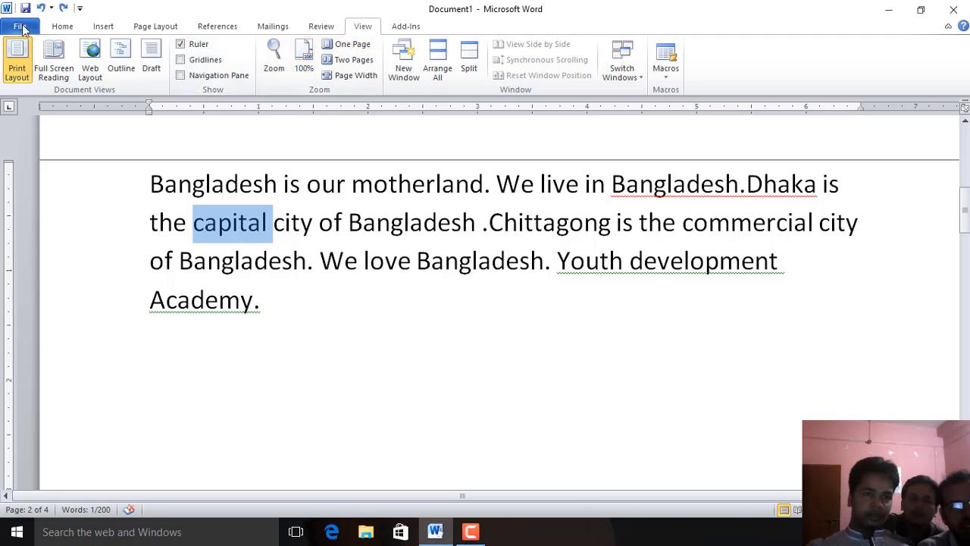
Hide and show the ruler again from the View options
click(63, 27)
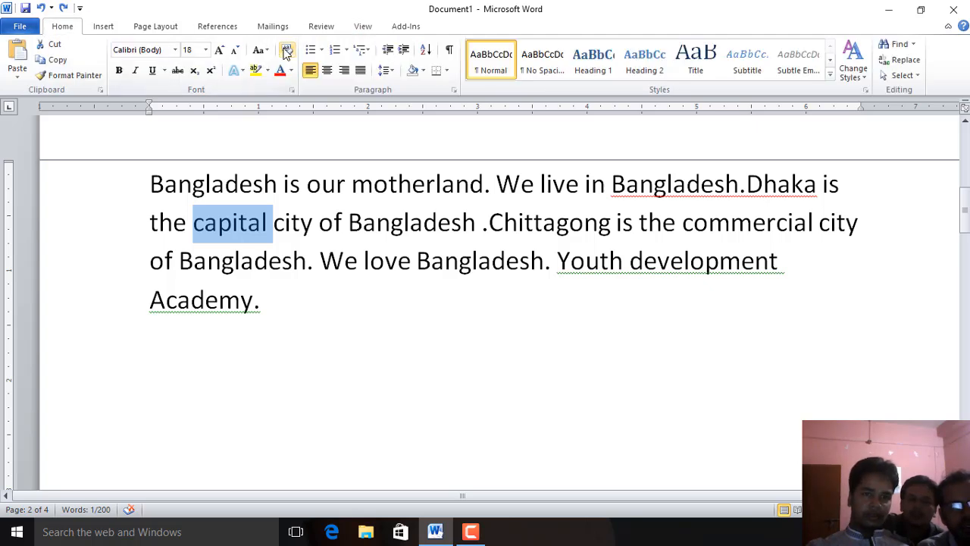
click(365, 28)
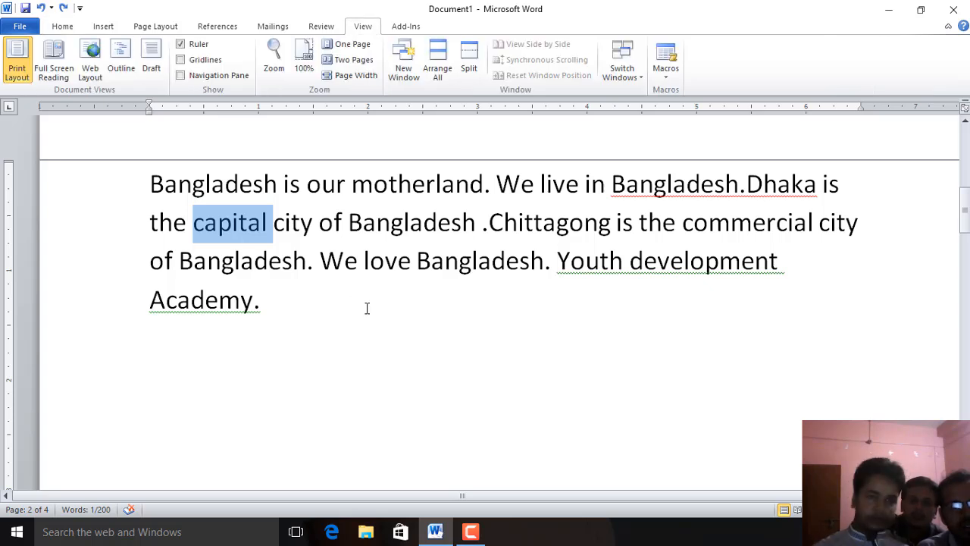
key(ctrl+r)
key(ctrl+r)
key(ctrl+r)
key(ctrl+r)
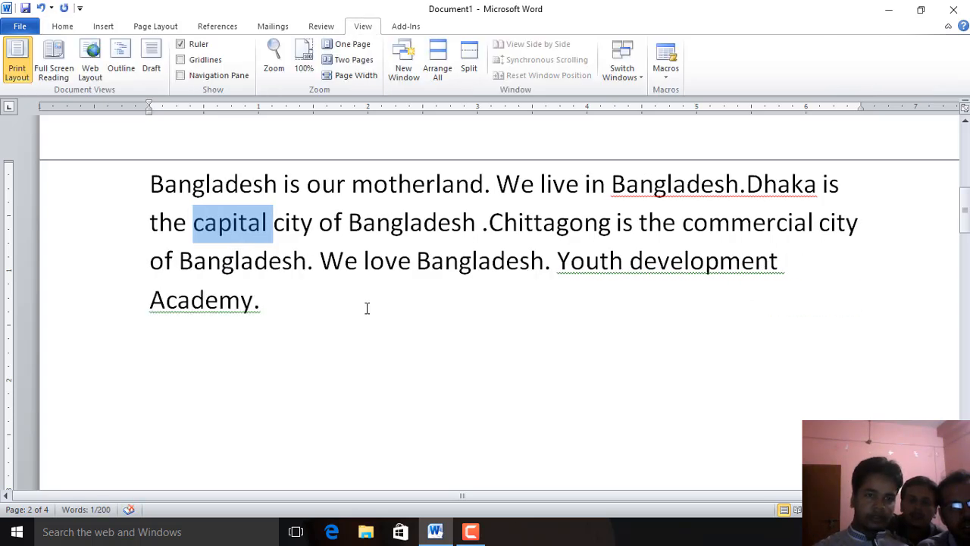
key(ctrl+r)
key(ctrl+r)
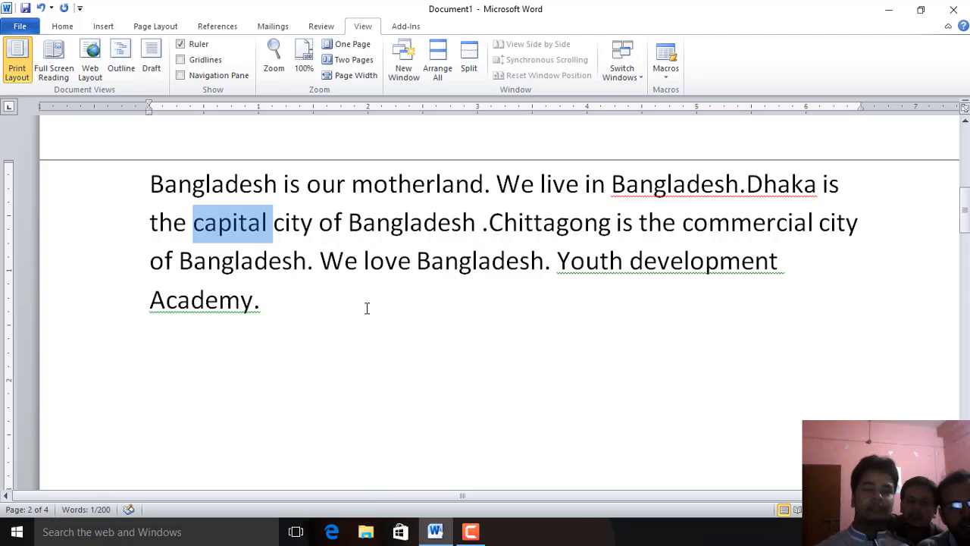
click(345, 262)
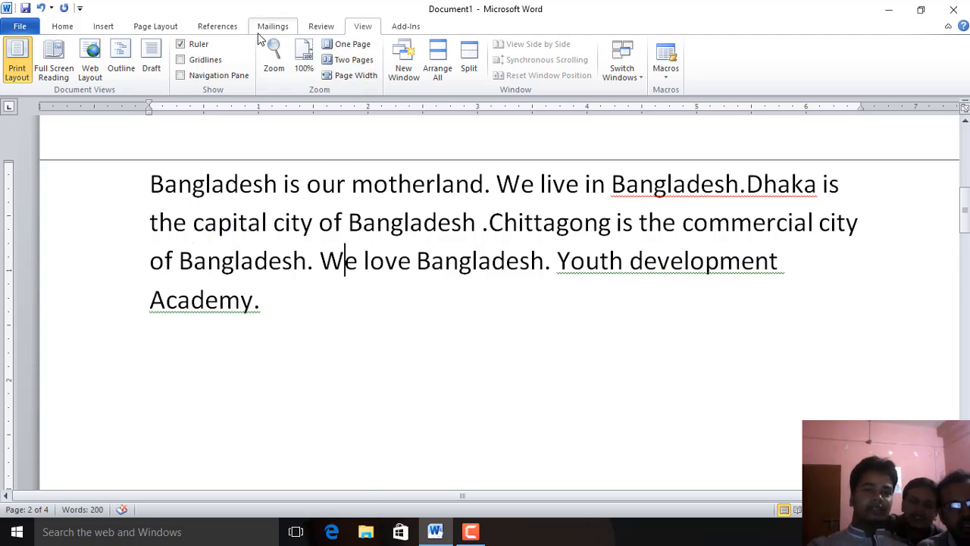
click(182, 45)
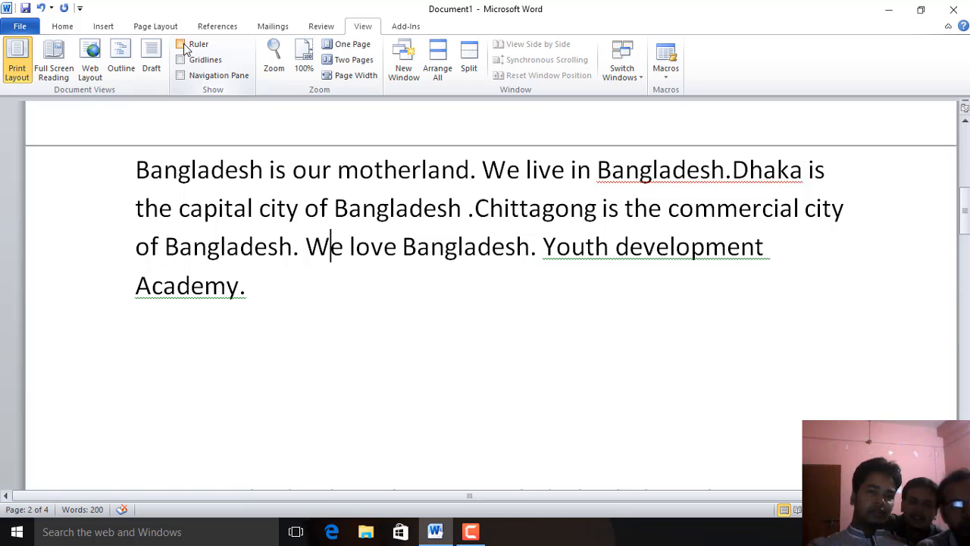
click(185, 45)
click(184, 45)
click(184, 45)
click(184, 45)
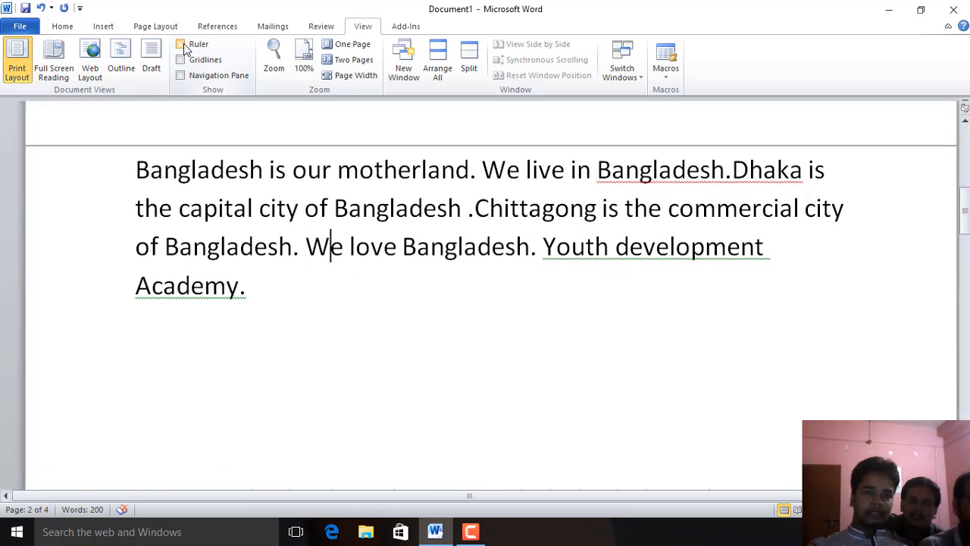
click(184, 44)
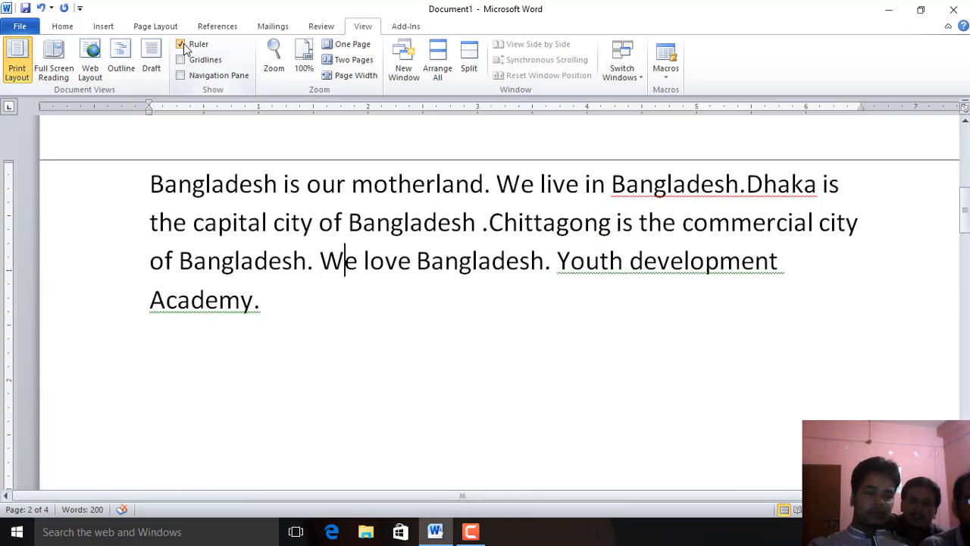
Insert three blank lines above the first paragraph and move the cursor to the top line
click(280, 190)
click(155, 178)
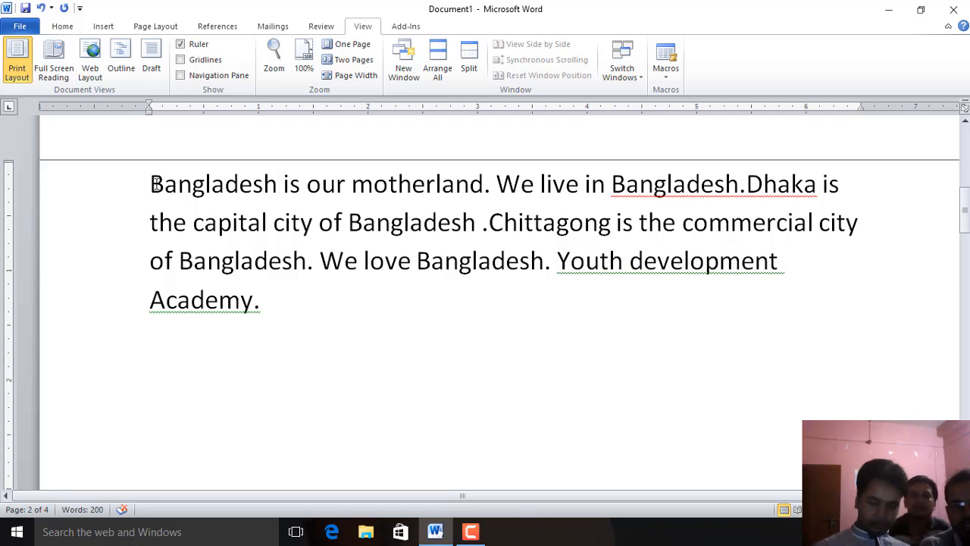
key(Return)
key(Return)
key(Return)
key(Return)
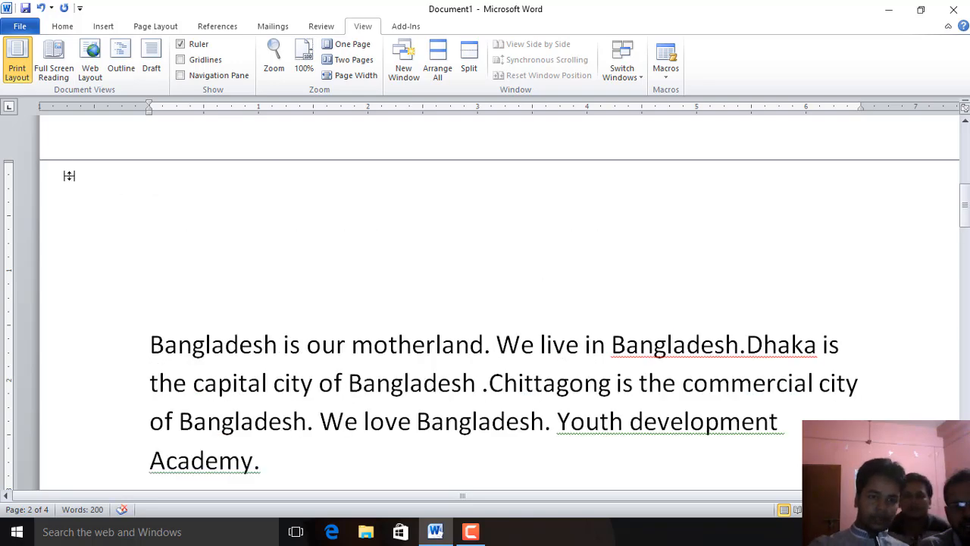
key(Up)
key(Up)
key(Up)
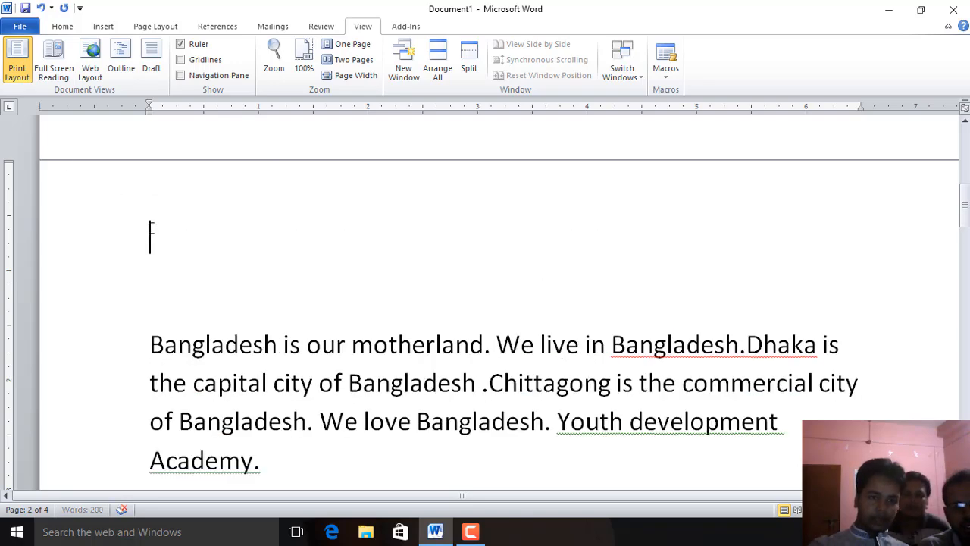
Set a left tab stop near the 2-inch ruler mark and enter "Name", a tab, and a colon followed by a person's name
click(334, 107)
click(349, 109)
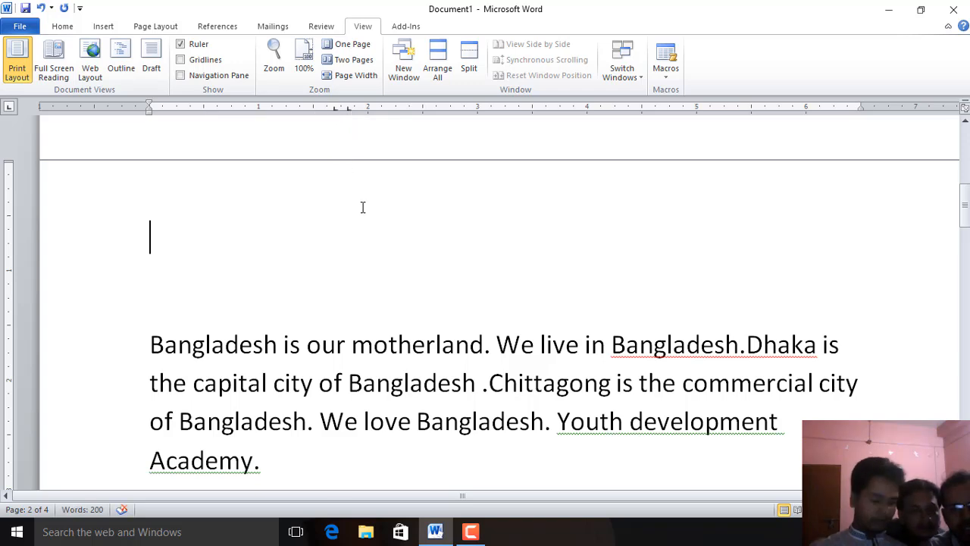
text(Name)
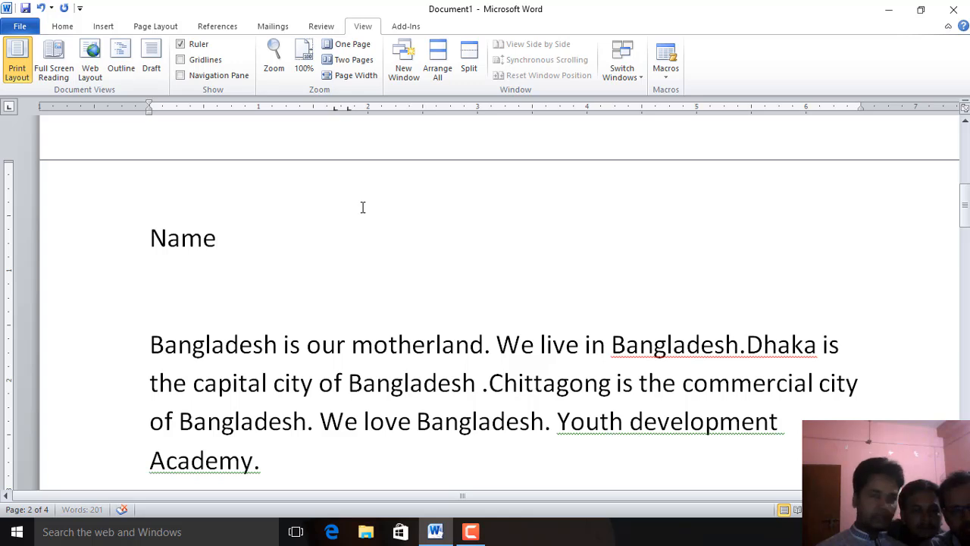
key(Tab)
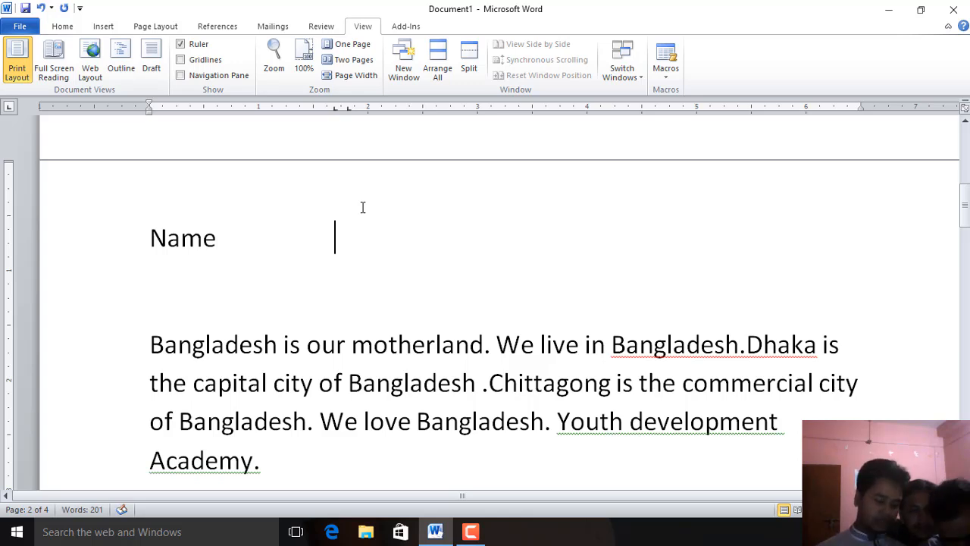
text(:)
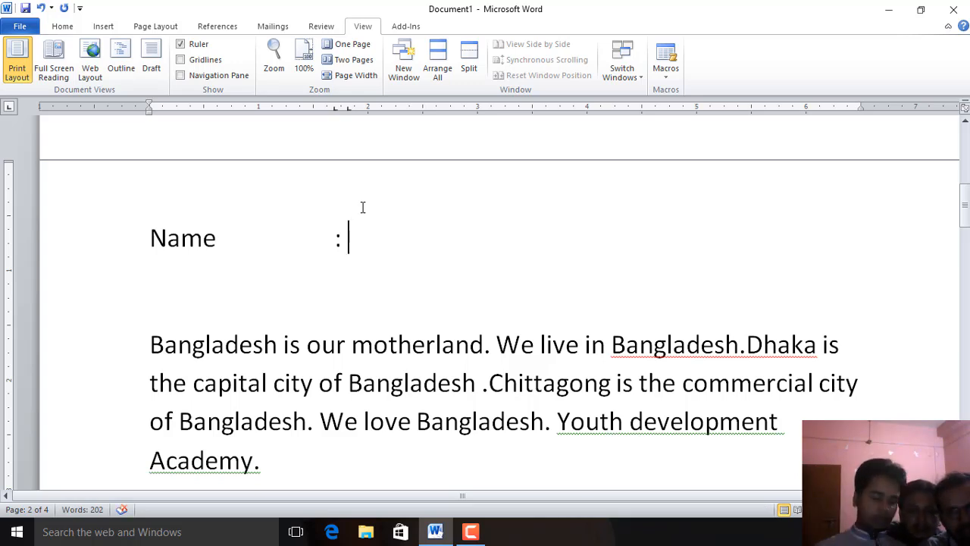
text( Delowar)
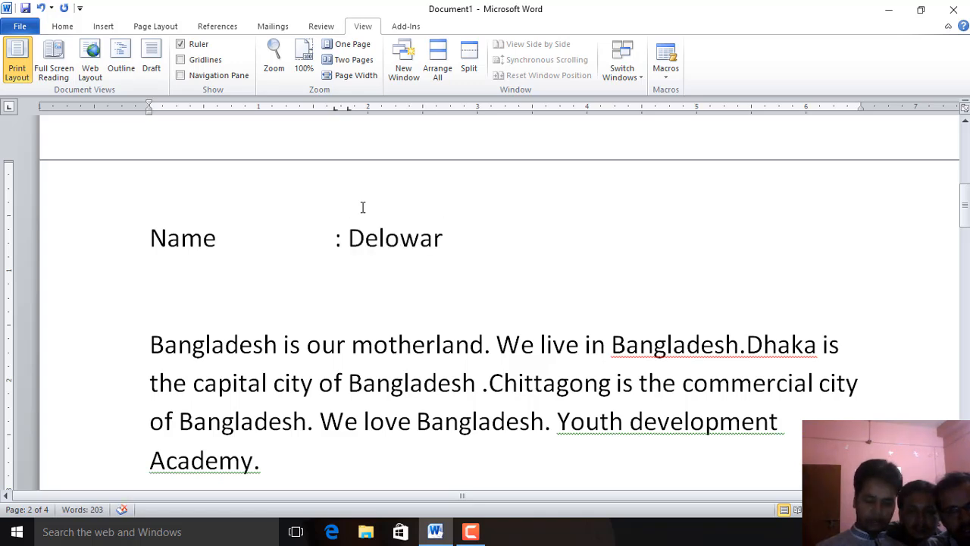
Add a second line "Kdjfkj", a tab, and ": djfkldjs" aligned at the same tab stop
key(Return)
text(kdjfkj)
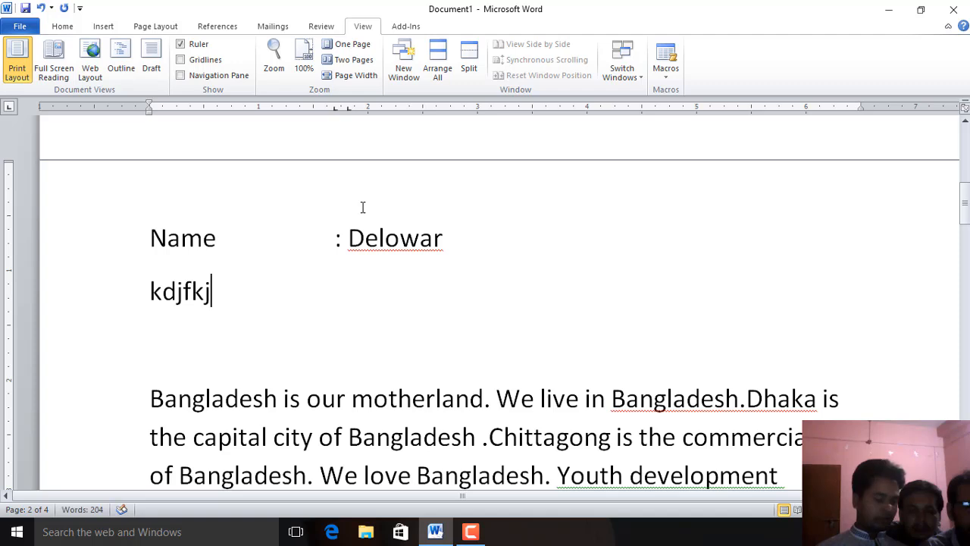
key(Tab)
text(:)
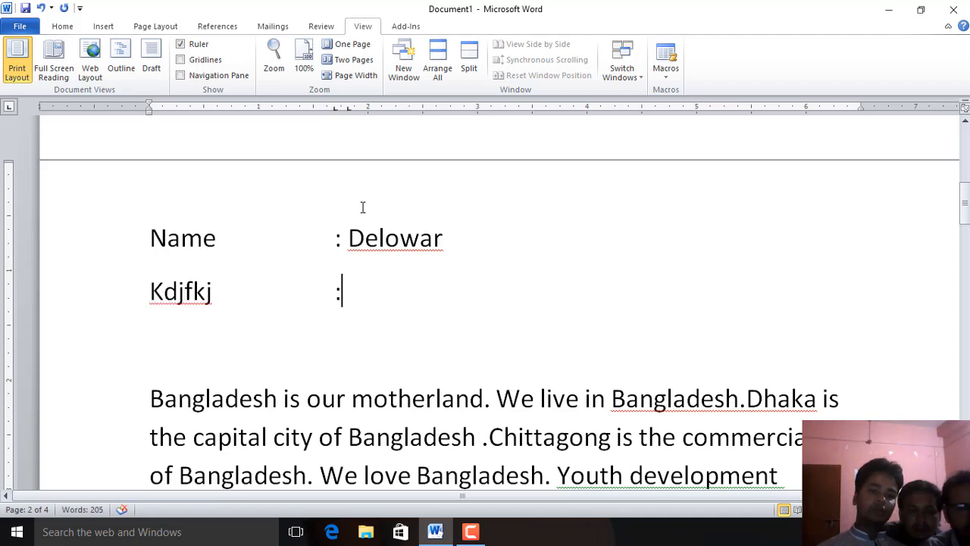
text( djfkldjs)
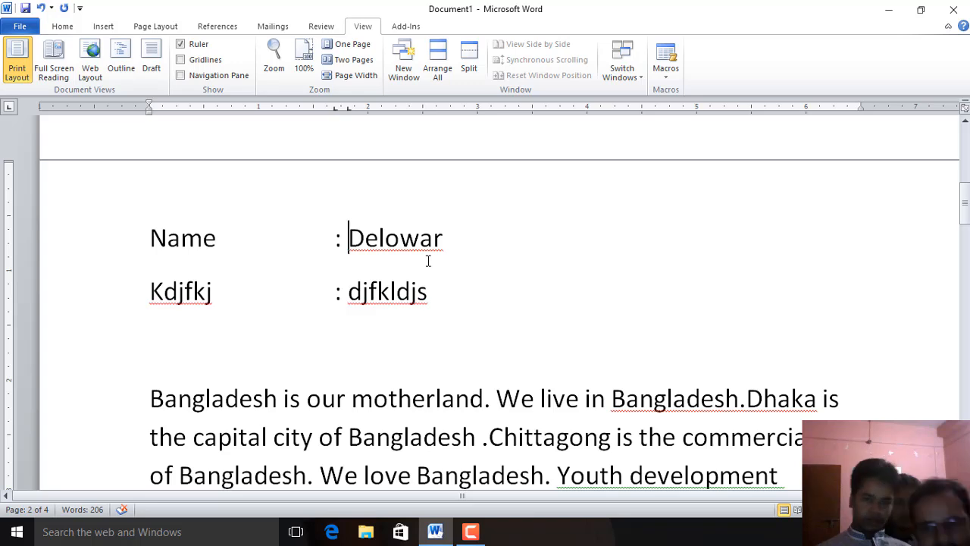
click(618, 243)
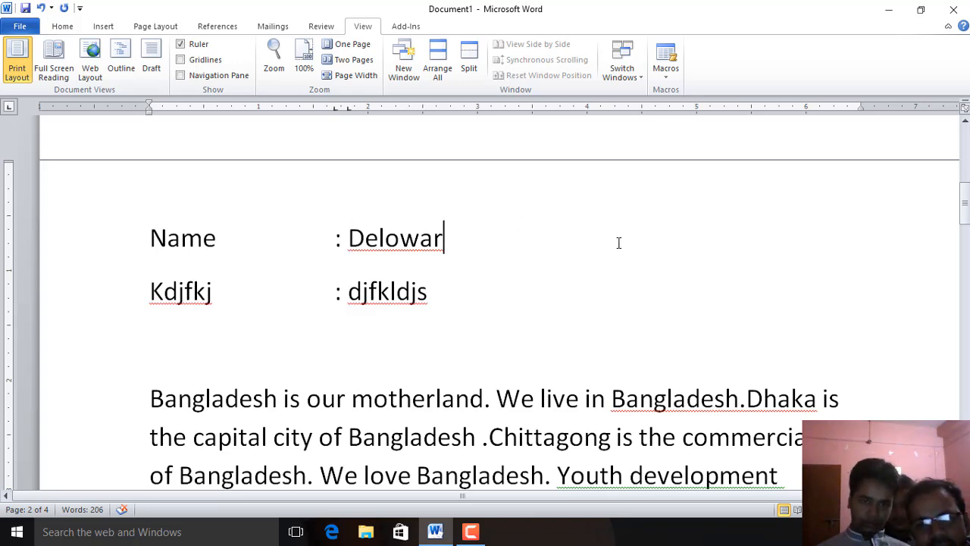
double_click(619, 243)
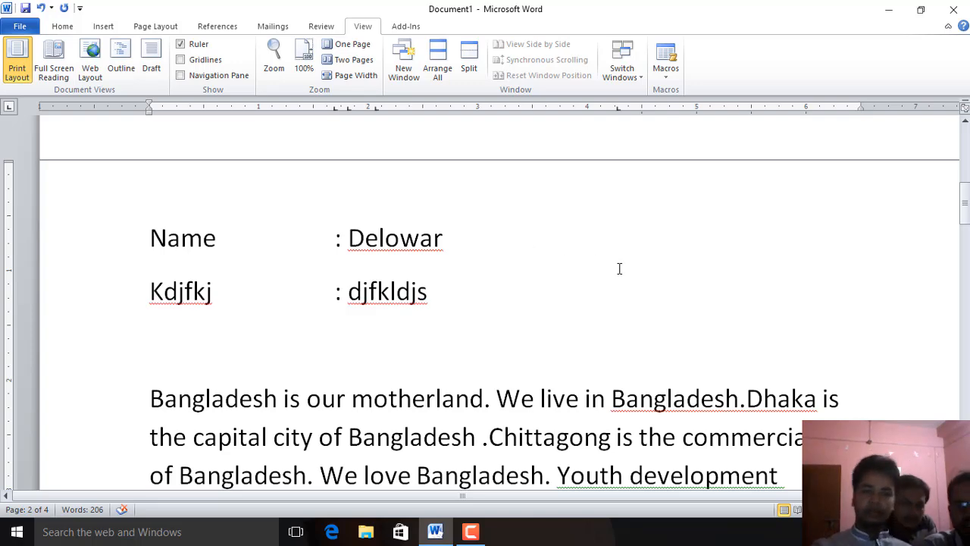
scroll(626, 263, down, 3)
scroll(713, 227, up, 2)
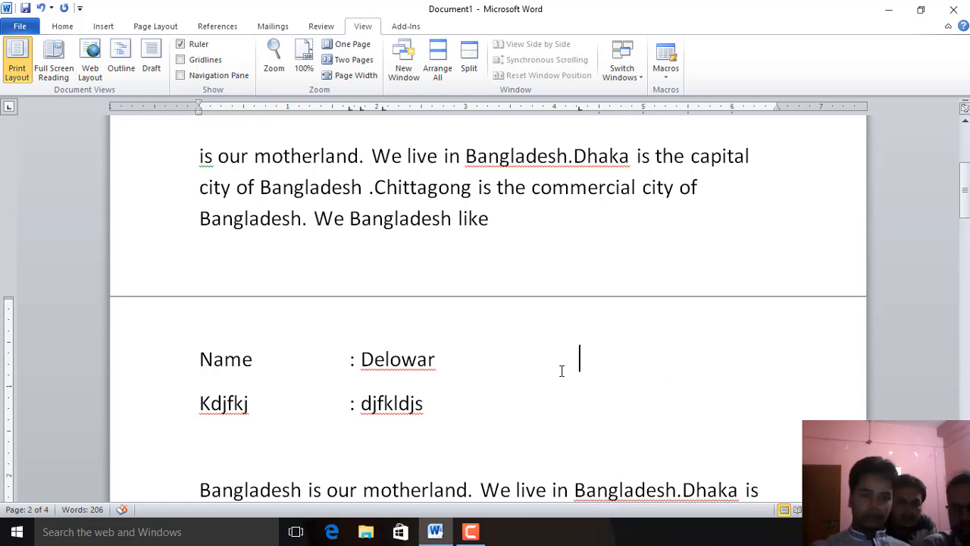
scroll(572, 425, down, 3)
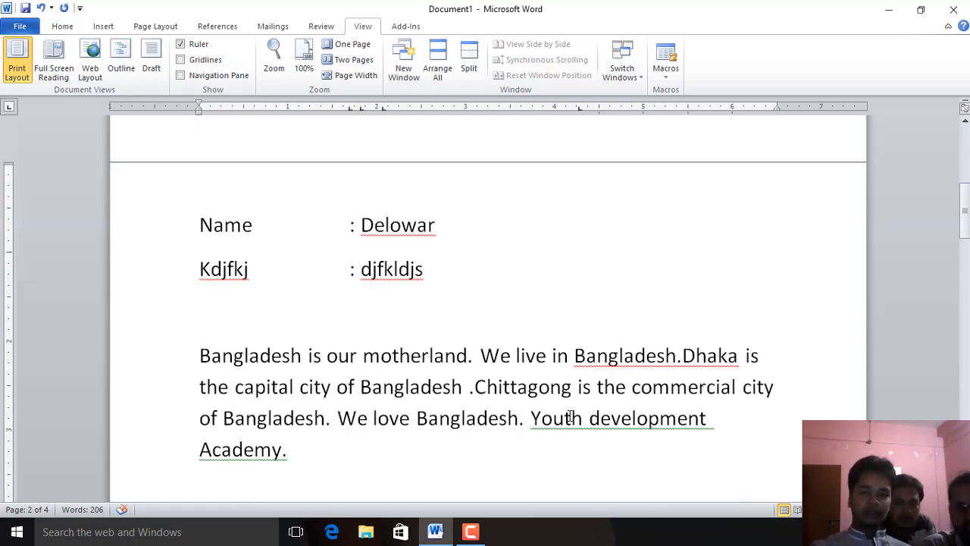
scroll(570, 415, up, 2)
click(669, 293)
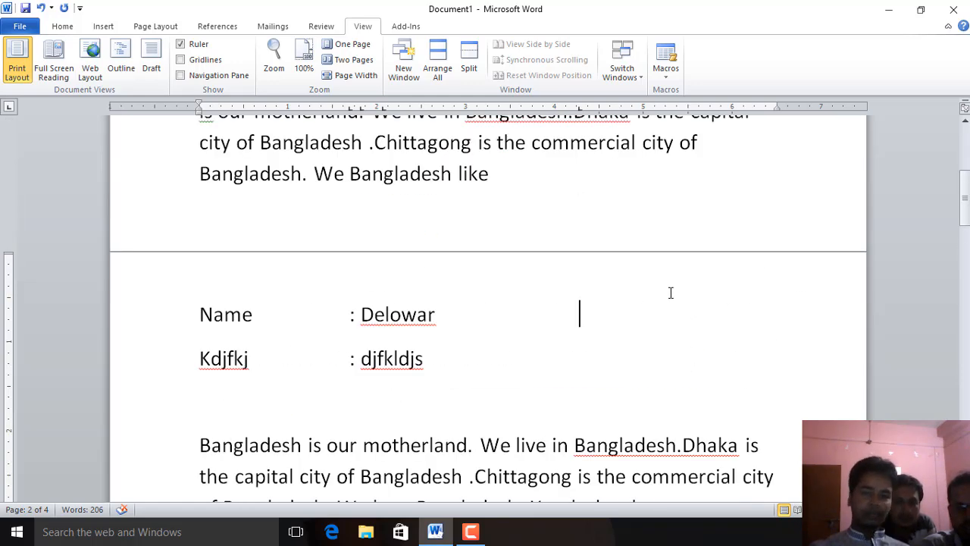
scroll(682, 319, down, 4)
Select the tabbed lines with the paragraph, then the paragraph's first three lines, and deselect
drag(754, 388, 201, 138)
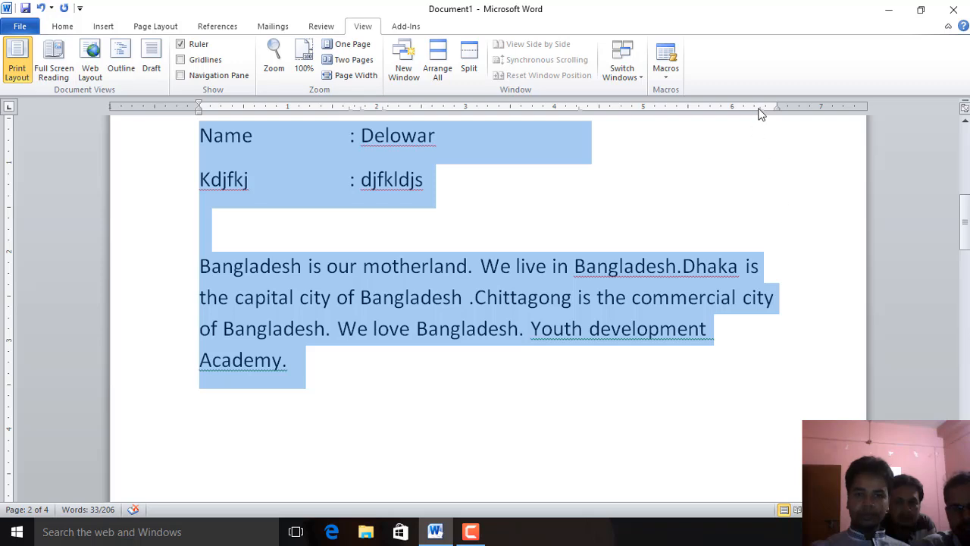
click(575, 210)
click(485, 139)
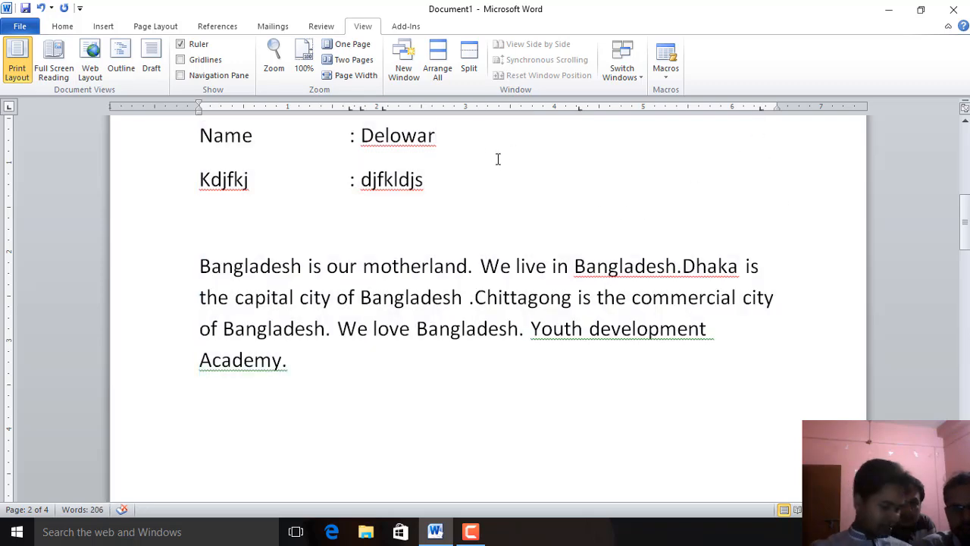
key(Tab)
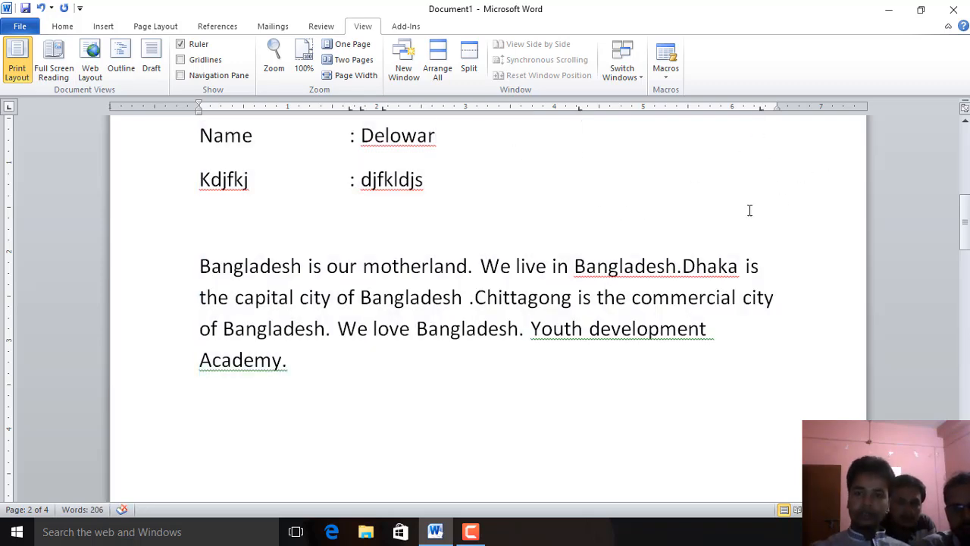
click(736, 341)
drag(715, 329, 267, 265)
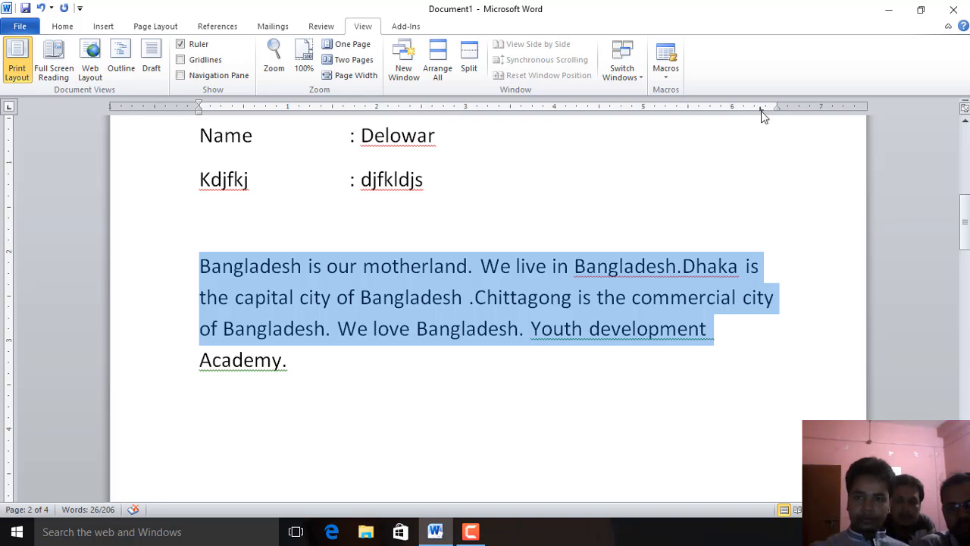
click(776, 302)
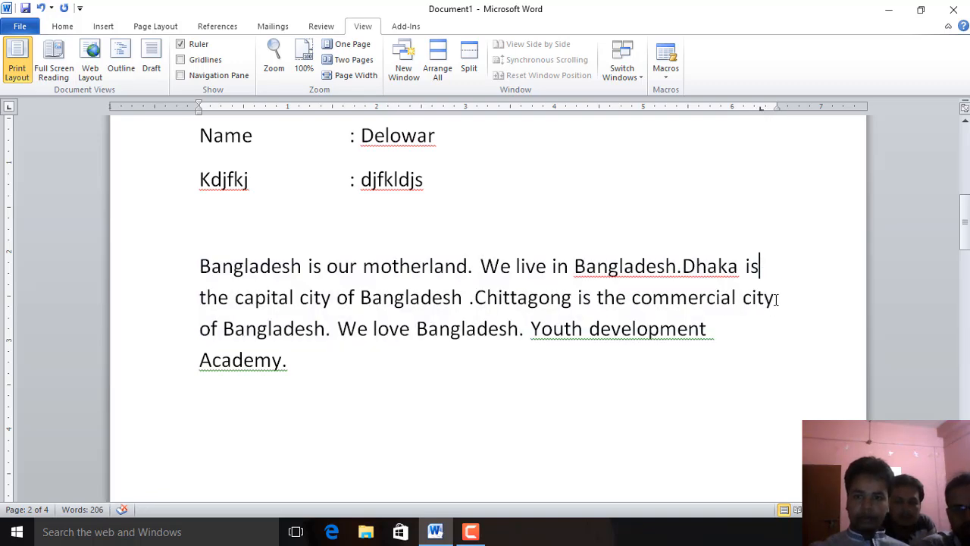
Delete "Dhaka is", "commercial city of" and "Bangladesh. We" from the paragraph, and break the line before "love"
drag(762, 265, 683, 266)
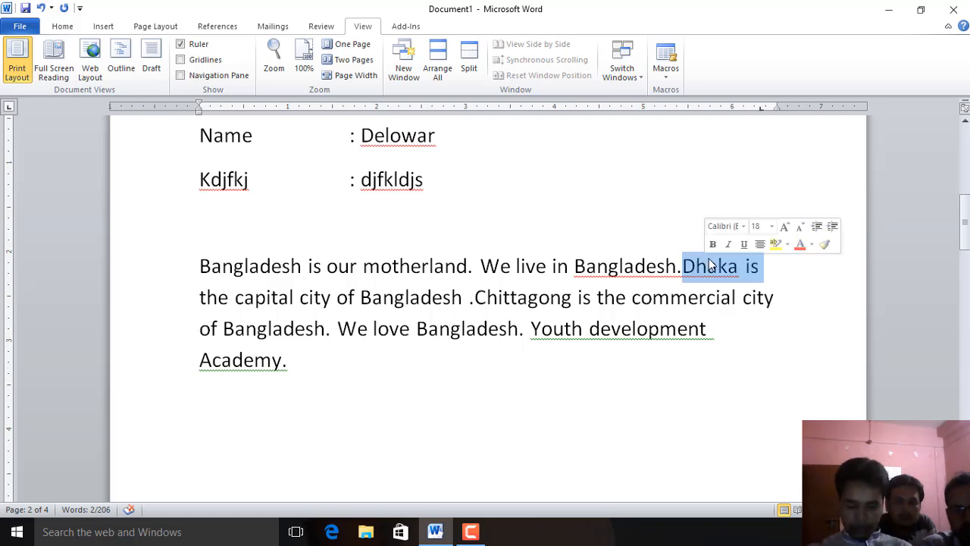
key(Delete)
drag(775, 297, 600, 298)
key(Delete)
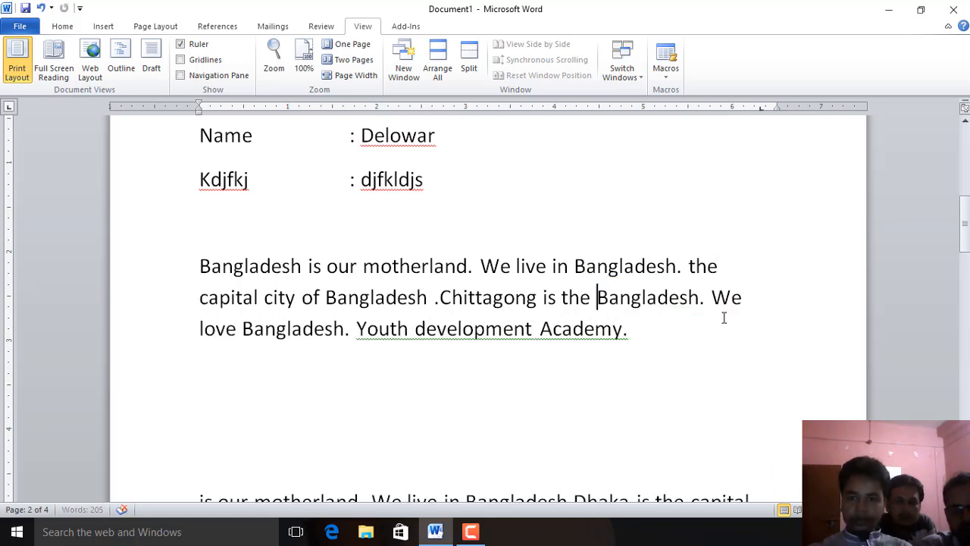
drag(749, 302, 689, 297)
key(Delete)
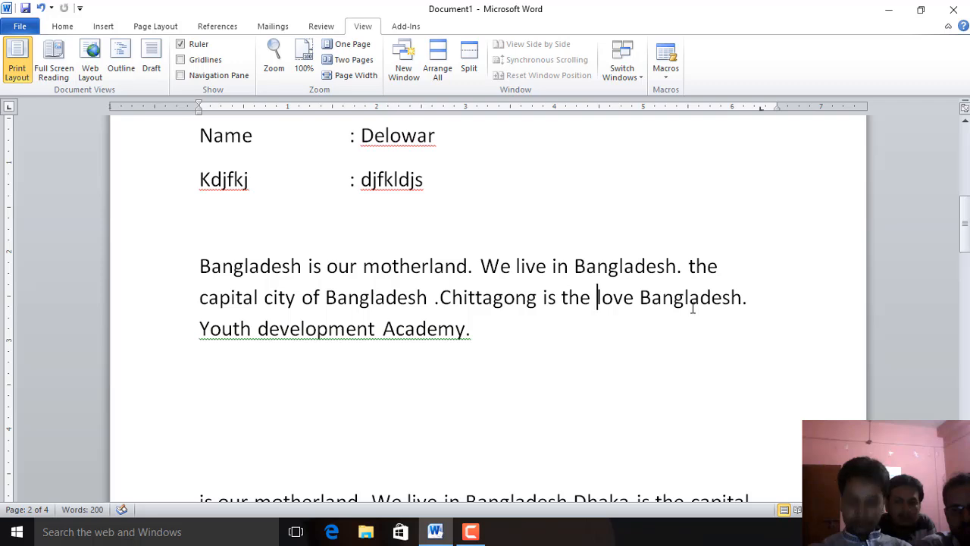
key(Return)
click(739, 266)
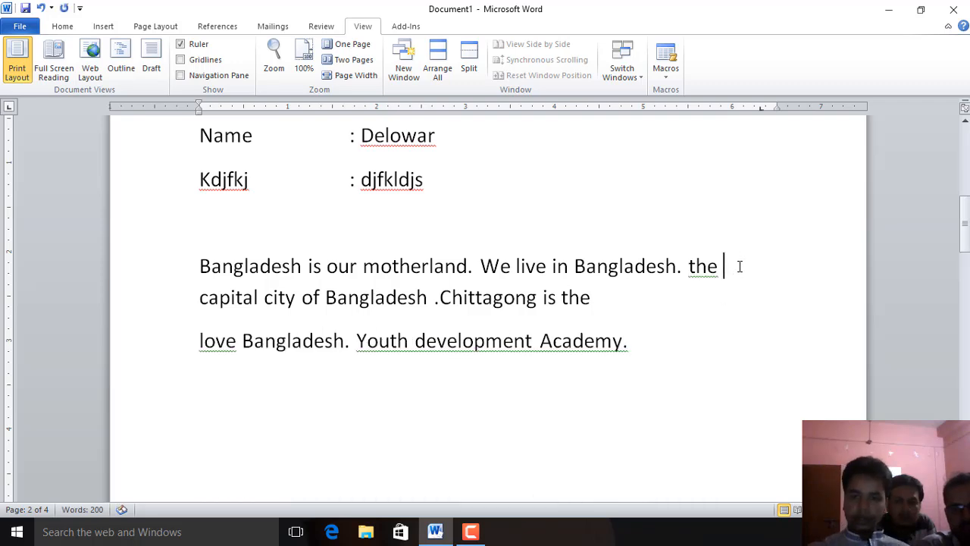
key(Tab)
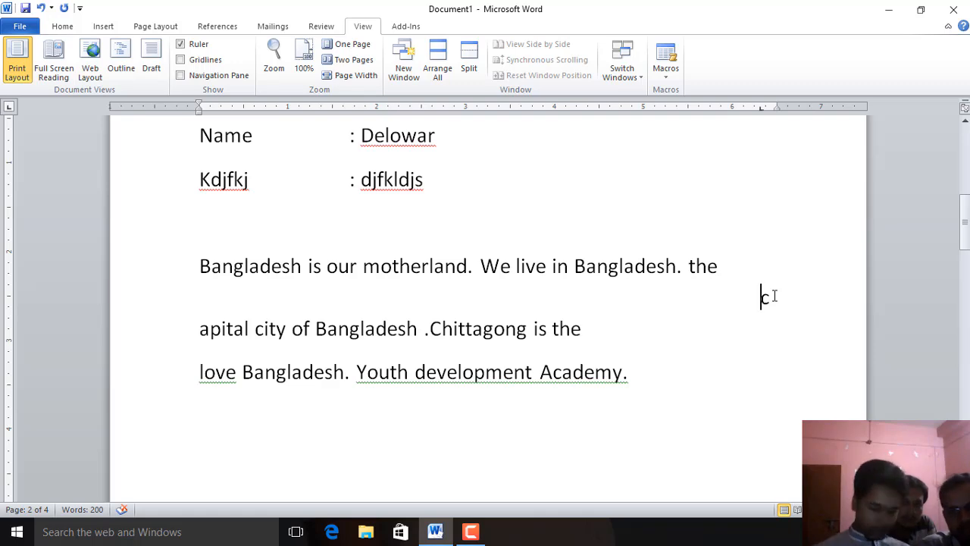
key(ctrl+z)
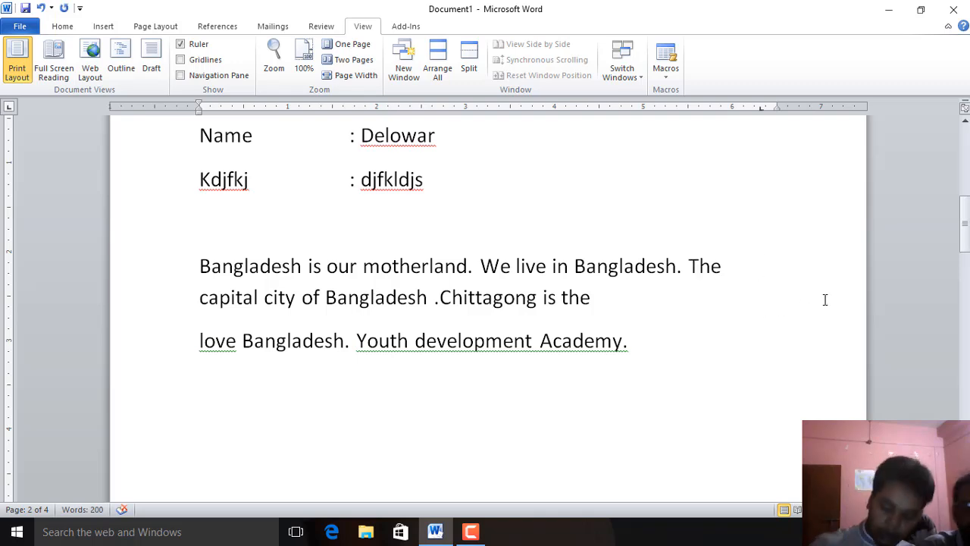
Add a tab and the numbers 5, 5 and 2 at the ends of the paragraph's three lines
key(Tab)
text(10)
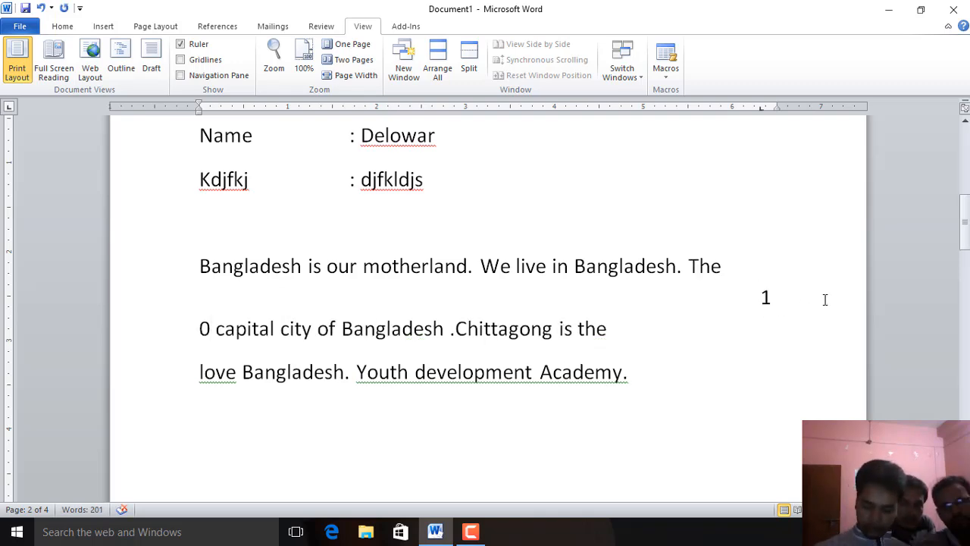
key(Down)
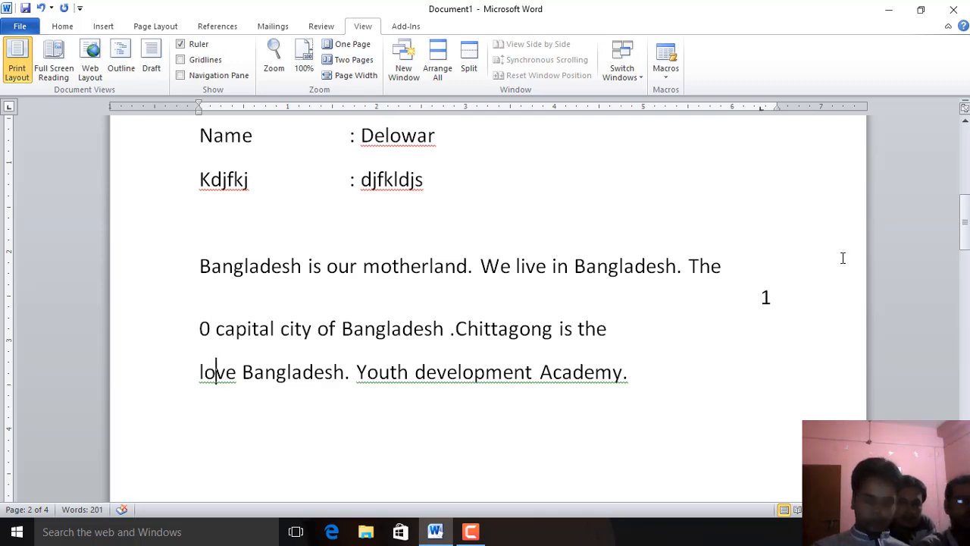
key(ctrl+z)
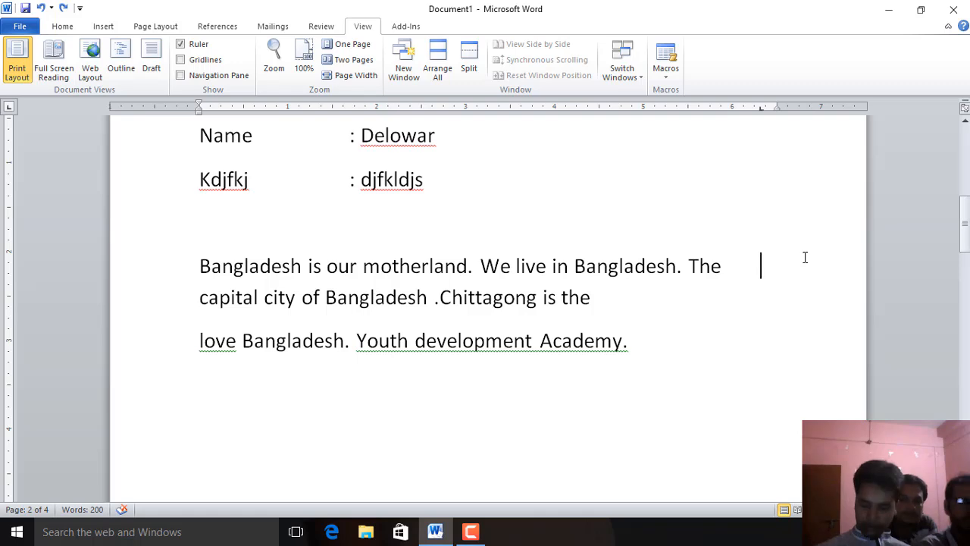
text(5)
key(Down)
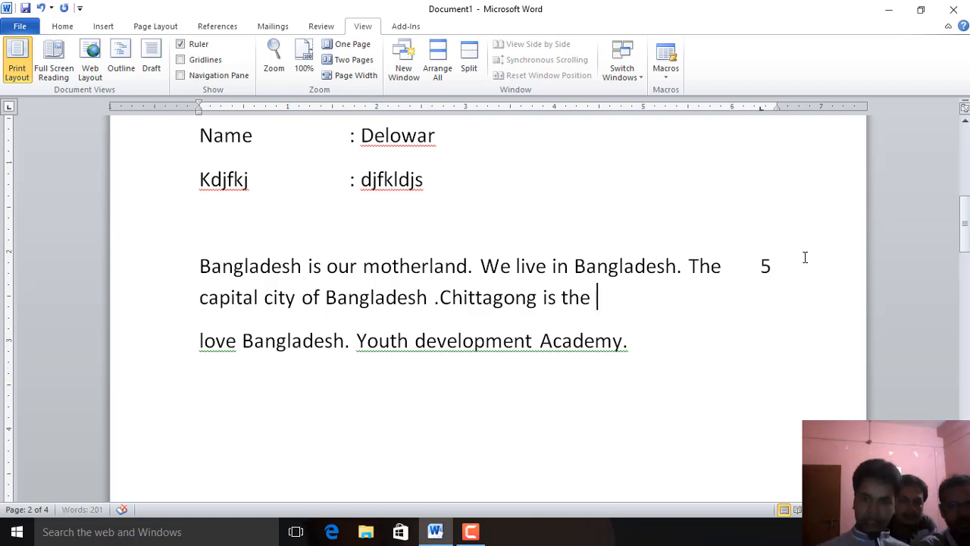
key(Tab)
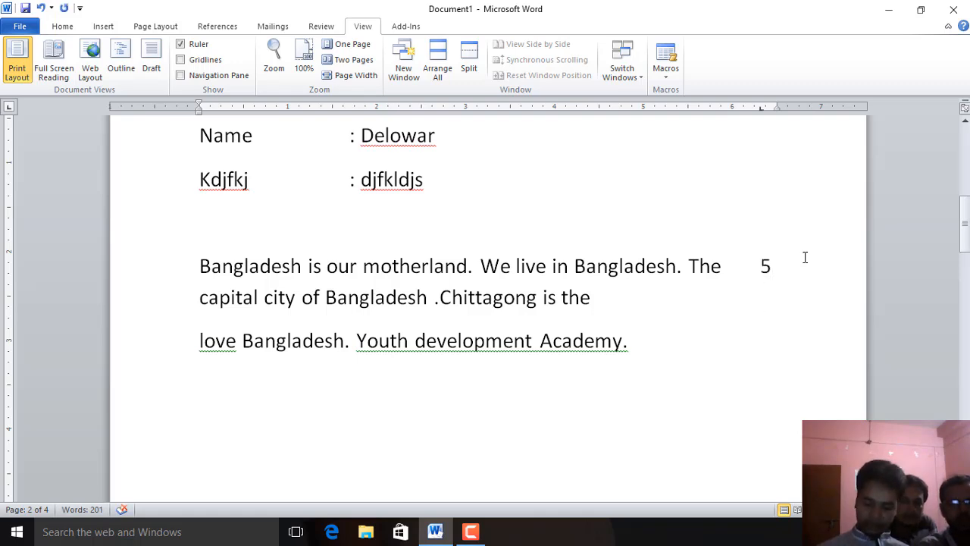
text(5)
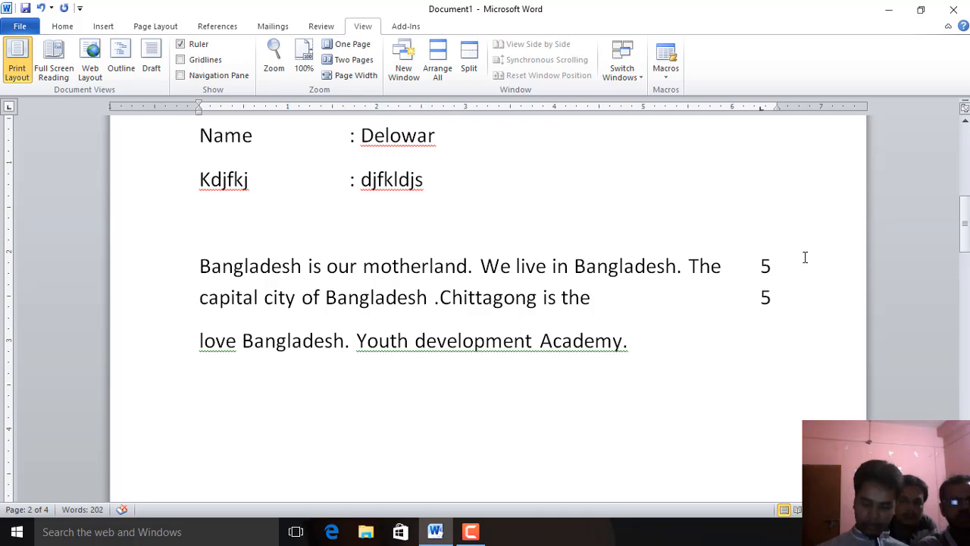
key(Down)
key(Tab)
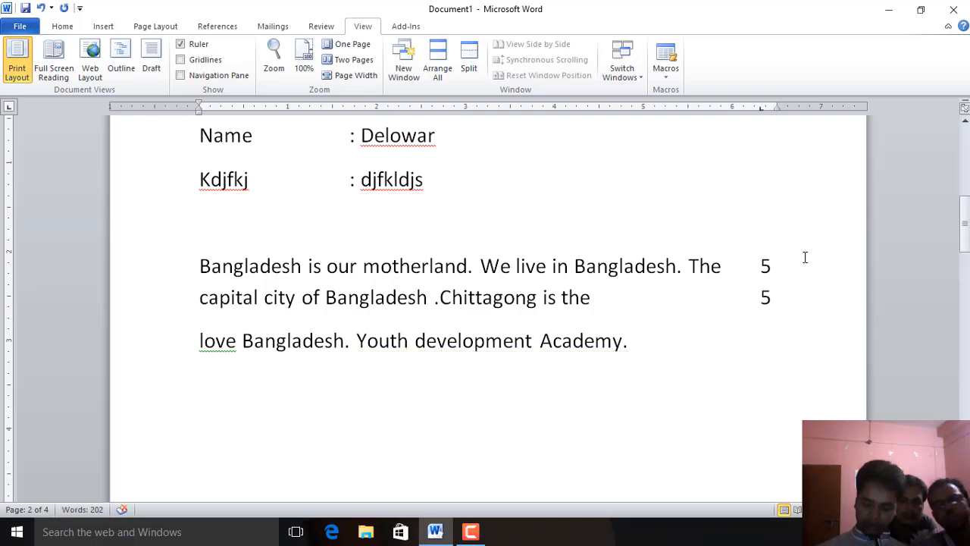
text(2)
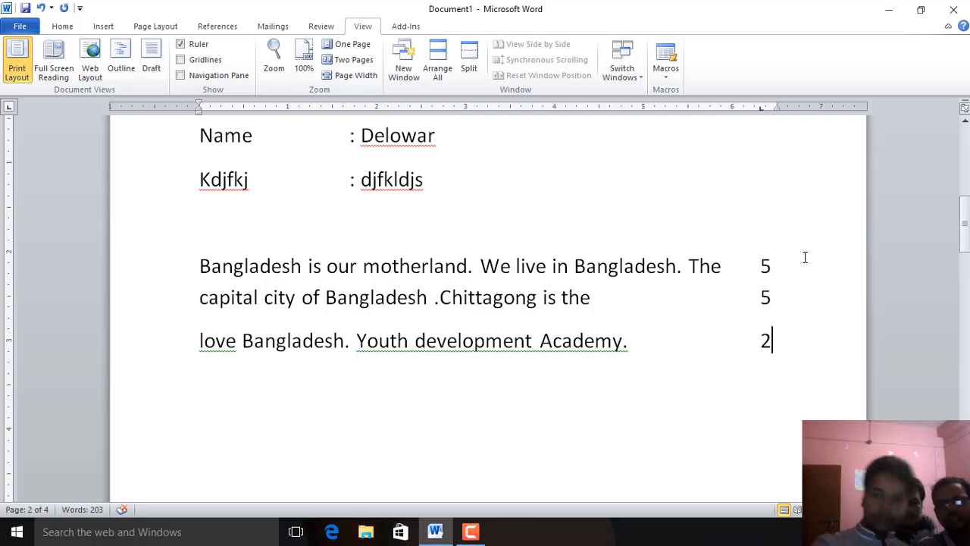
click(792, 293)
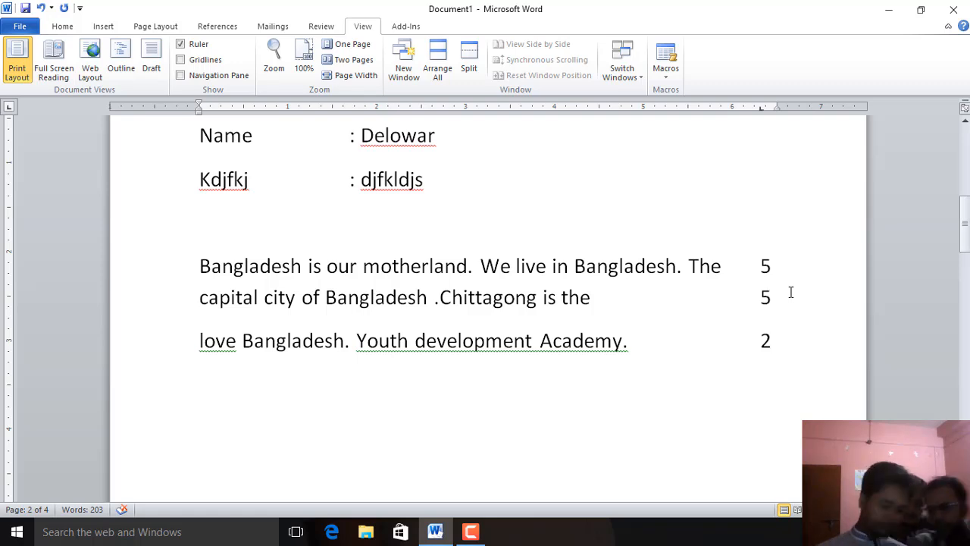
Add four blank lines below the text and paste the copied paragraph there
key(Return)
key(Return)
key(Return)
key(Return)
text(is our motherland. We live in Bangladesh.Dhaka is the capital city of Bangladesh .Chittagong is the commercial city of)
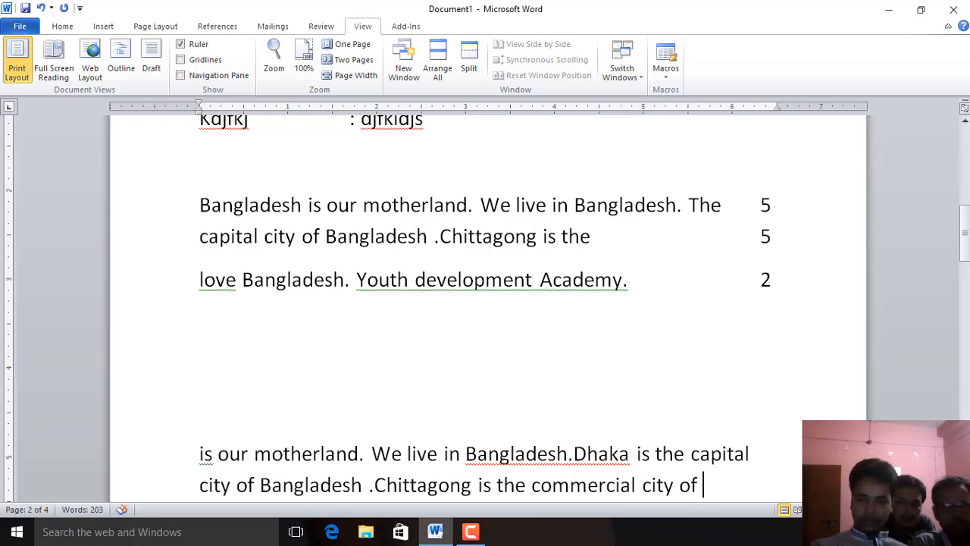
Examine the pasted text and surrounding pages while zooming in and out
scroll(486, 303, down, 8)
scroll(485, 303, up, 16)
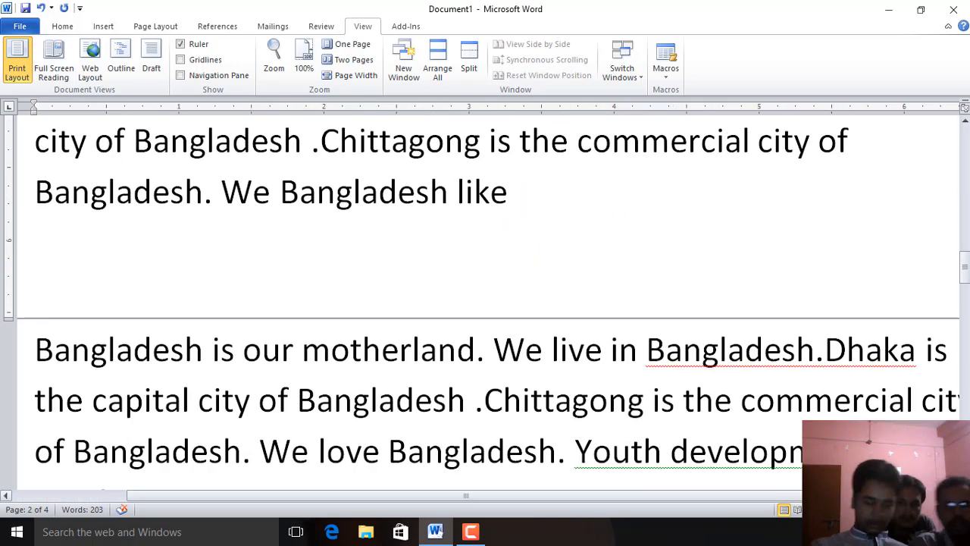
mouse_move(919, 509)
mouse_down()
mouse_move(903, 509)
mouse_move(918, 509)
mouse_up()
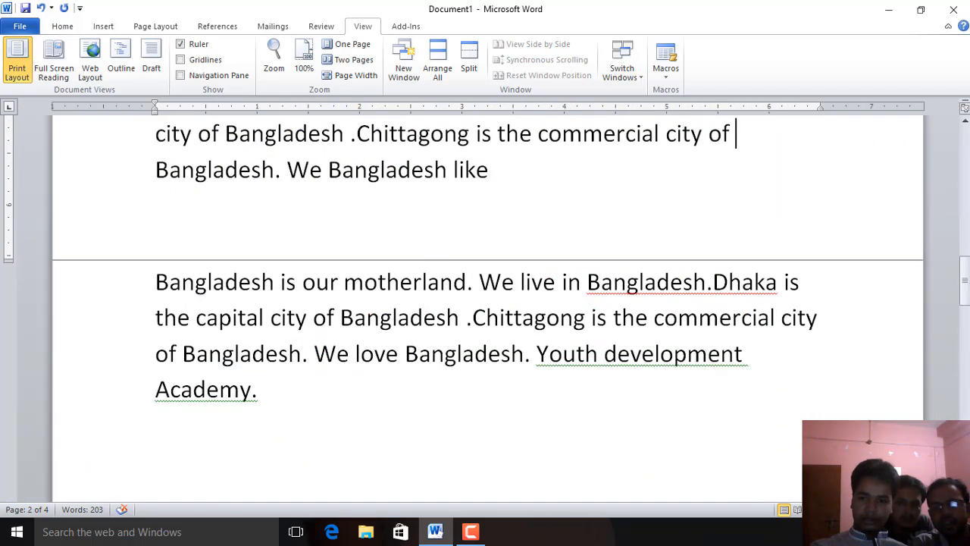
scroll(485, 303, up, 3)
scroll(485, 303, down, 9)
scroll(485, 303, up, 5)
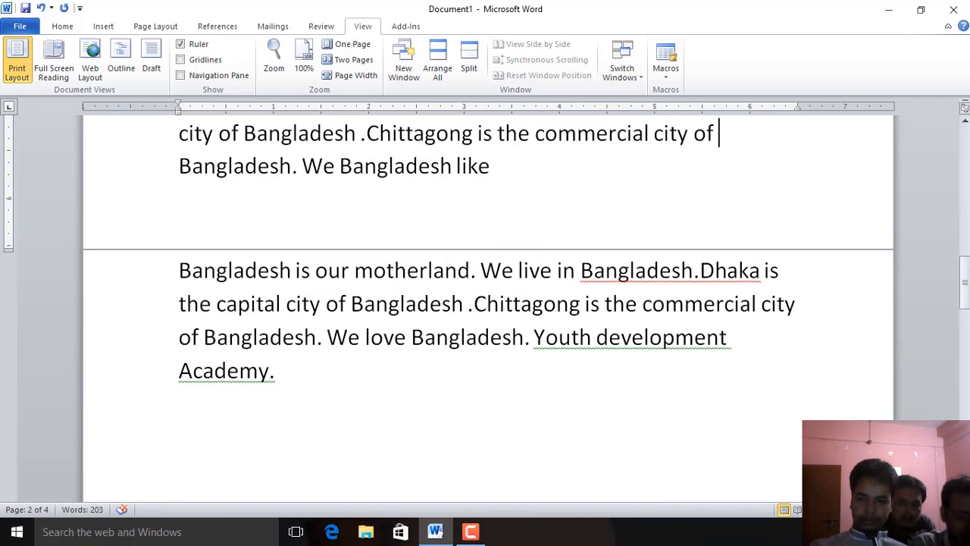
scroll(485, 303, up, 1)
scroll(485, 304, down, 3)
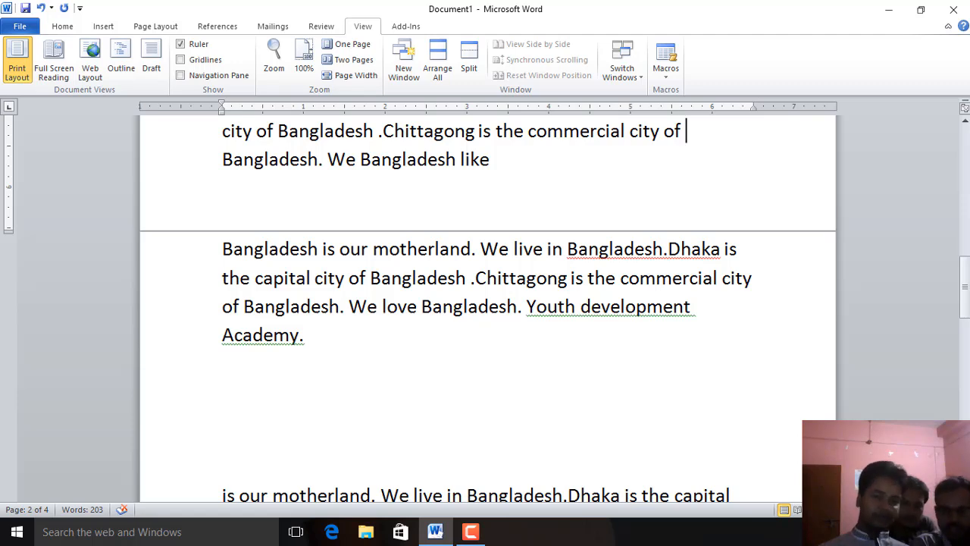
Select and delete the entire document content
key(ctrl+a)
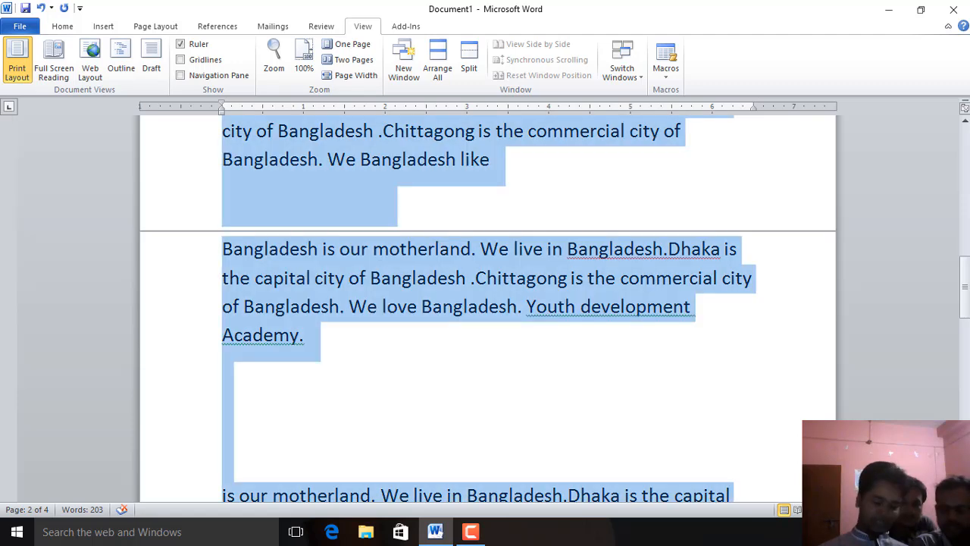
key(Delete)
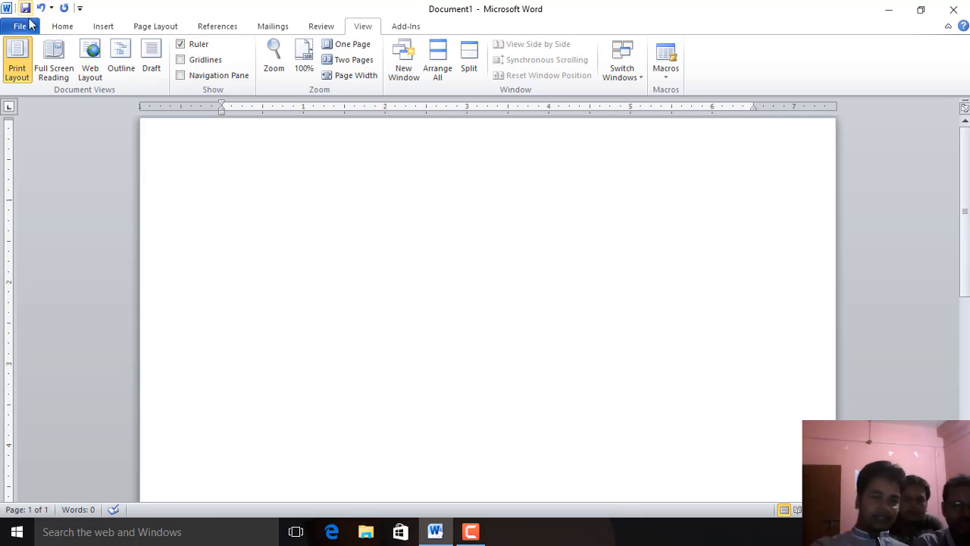
Start recording a new macro assigned to the keyboard shortcut Alt+Ctrl+Num 1
click(56, 28)
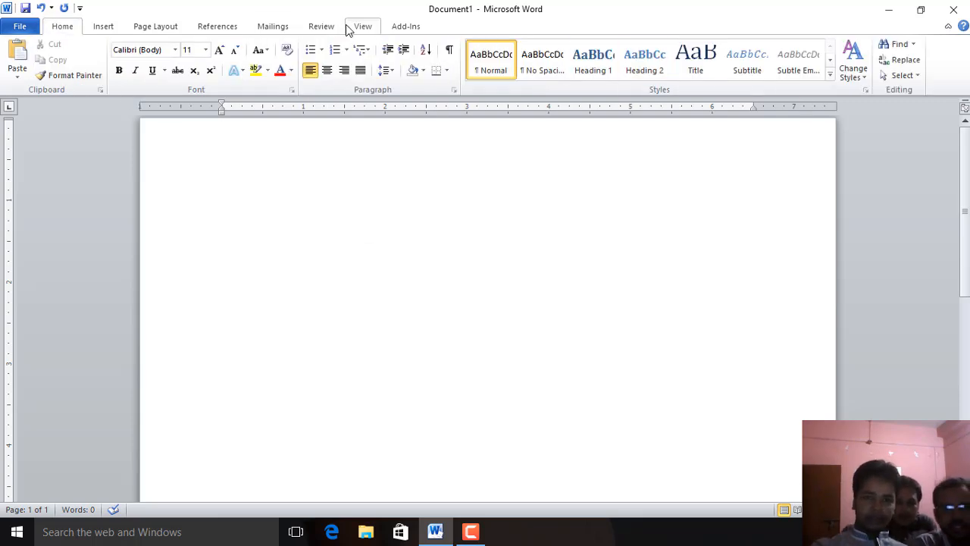
click(362, 28)
click(667, 70)
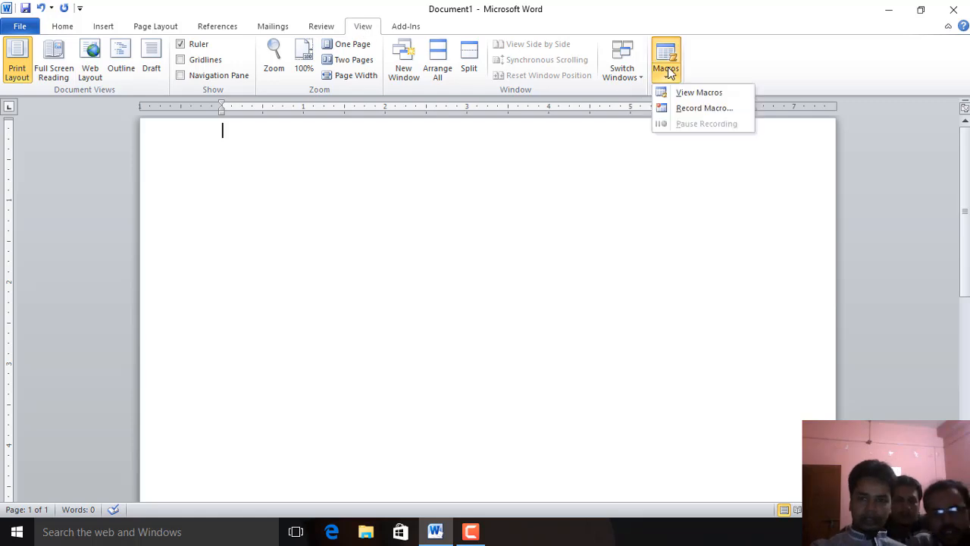
click(693, 110)
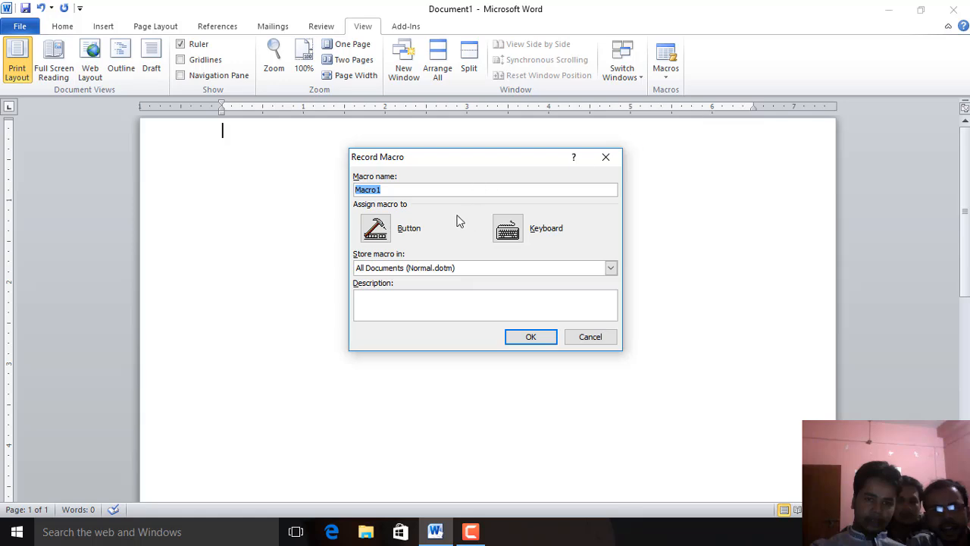
click(508, 228)
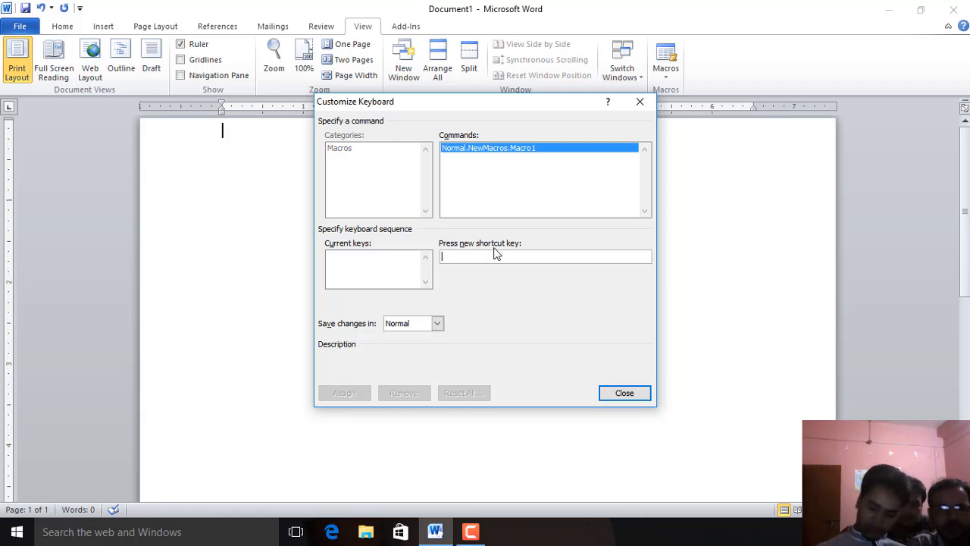
key(ctrl+alt+KP_1)
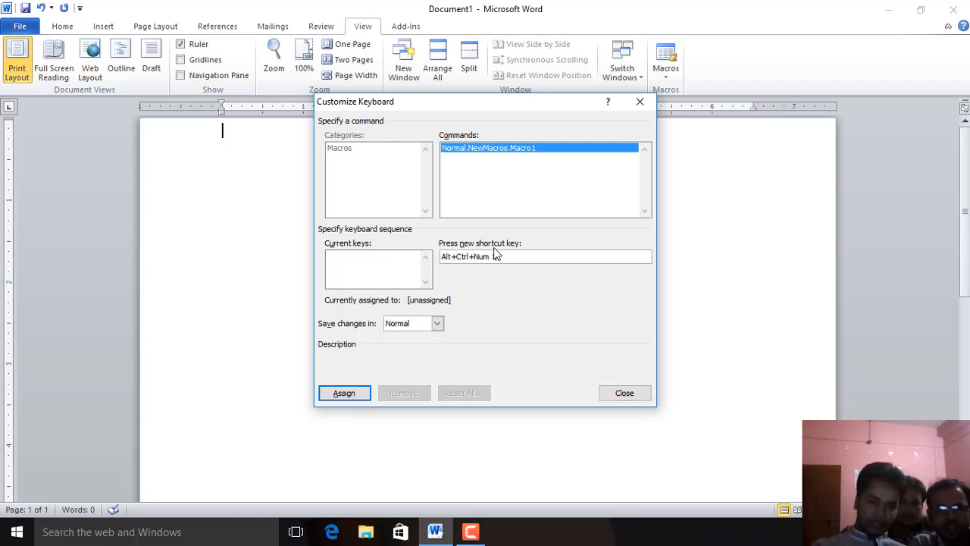
click(353, 395)
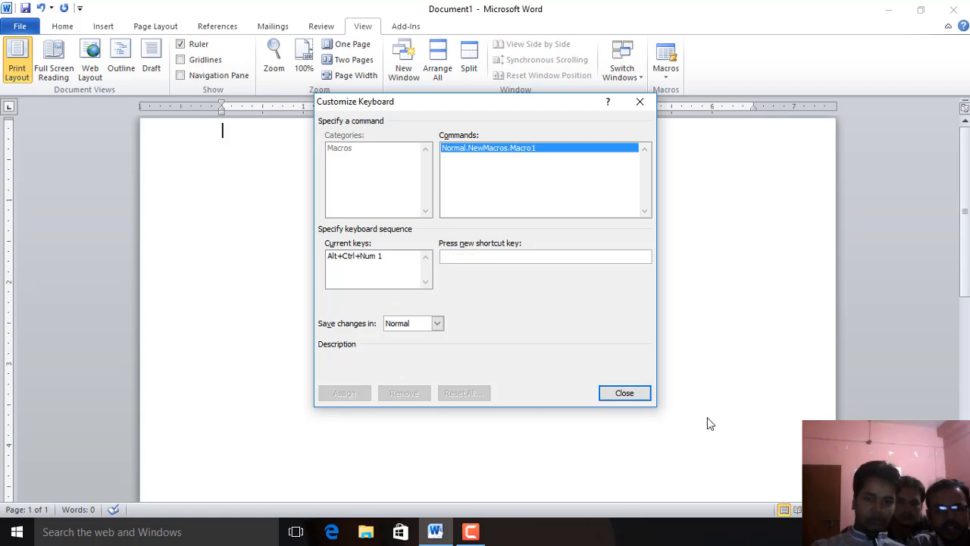
click(624, 394)
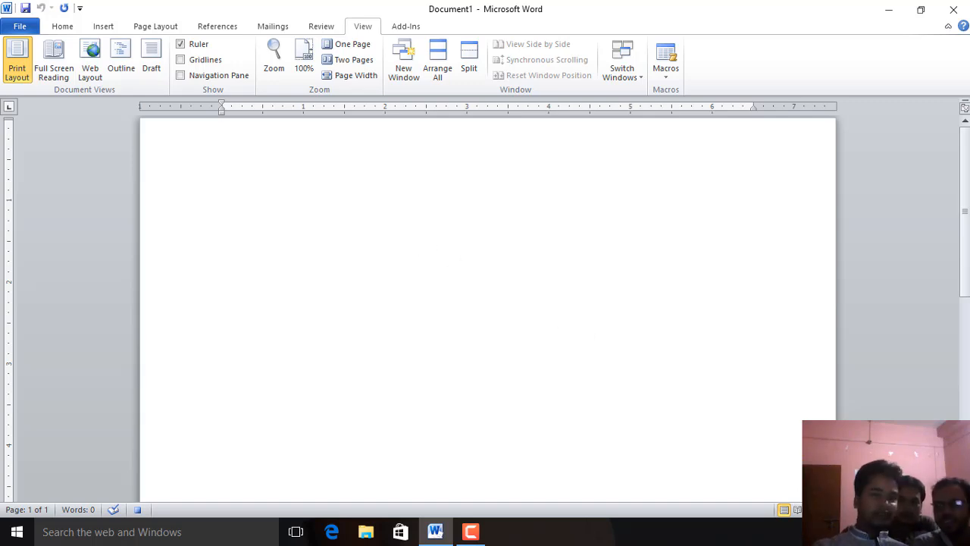
Set the font size to 12 and the font to Times New Roman as recorded macro actions
click(63, 29)
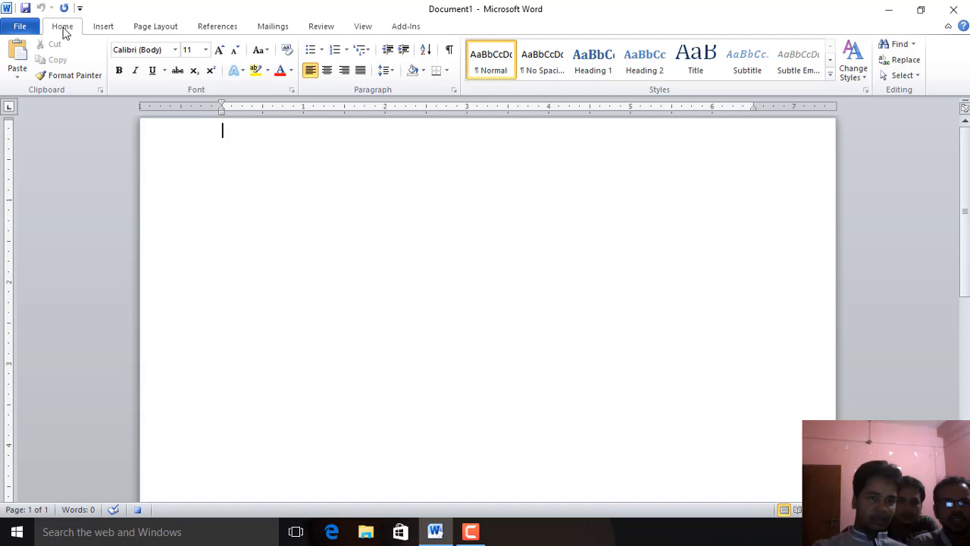
click(206, 50)
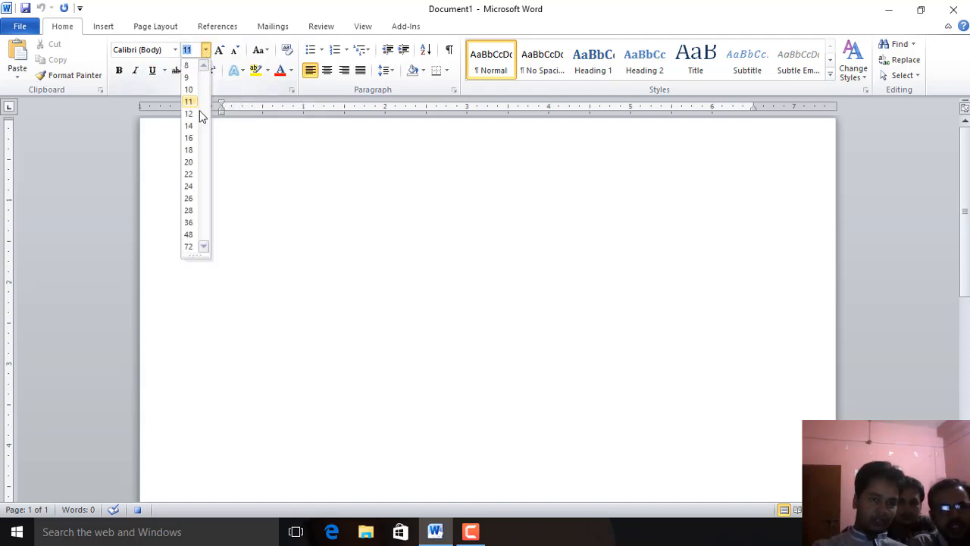
click(191, 114)
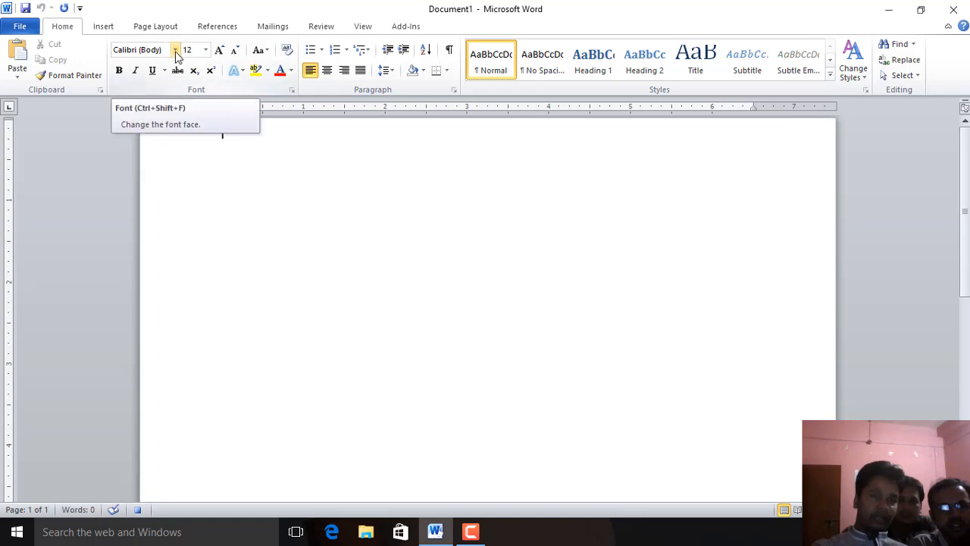
click(175, 50)
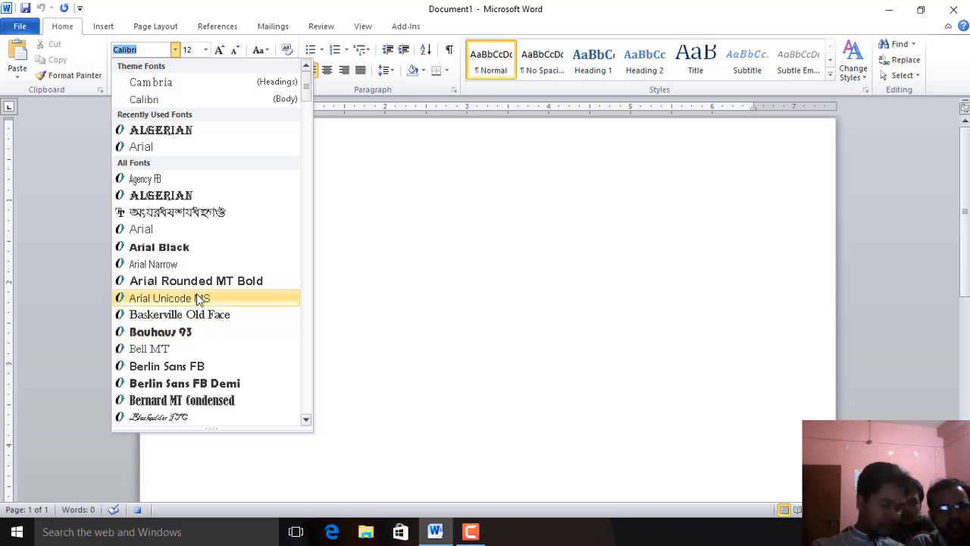
text(Times New Rom)
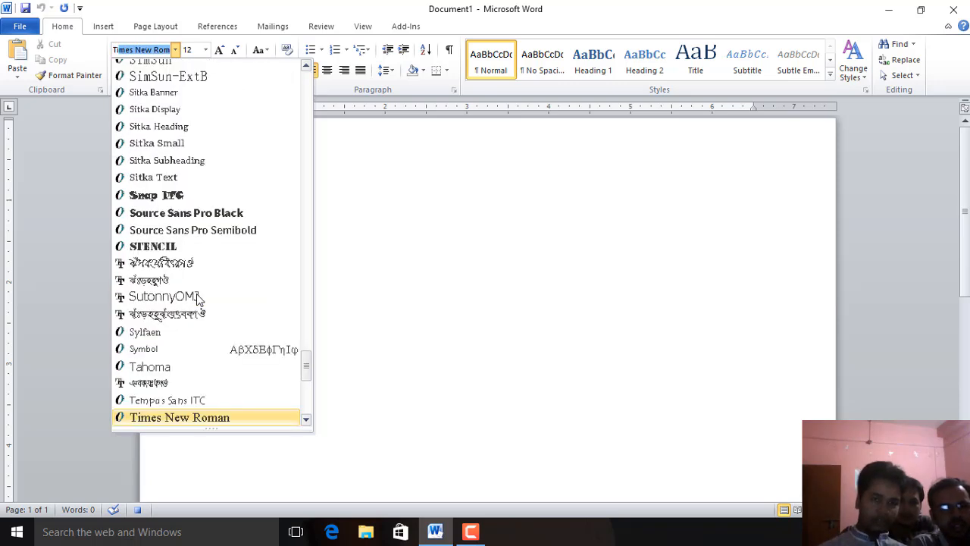
key(Return)
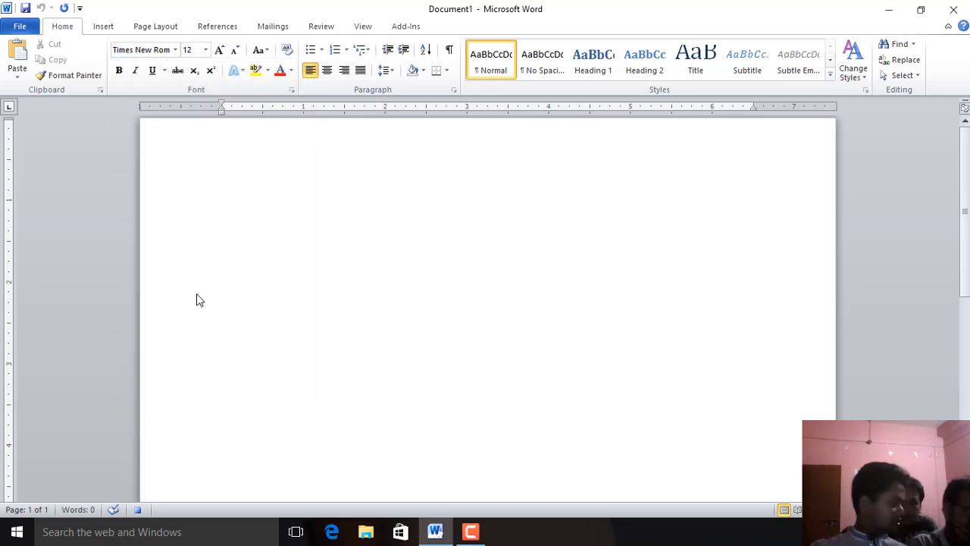
Stop recording the macro
click(362, 27)
click(667, 78)
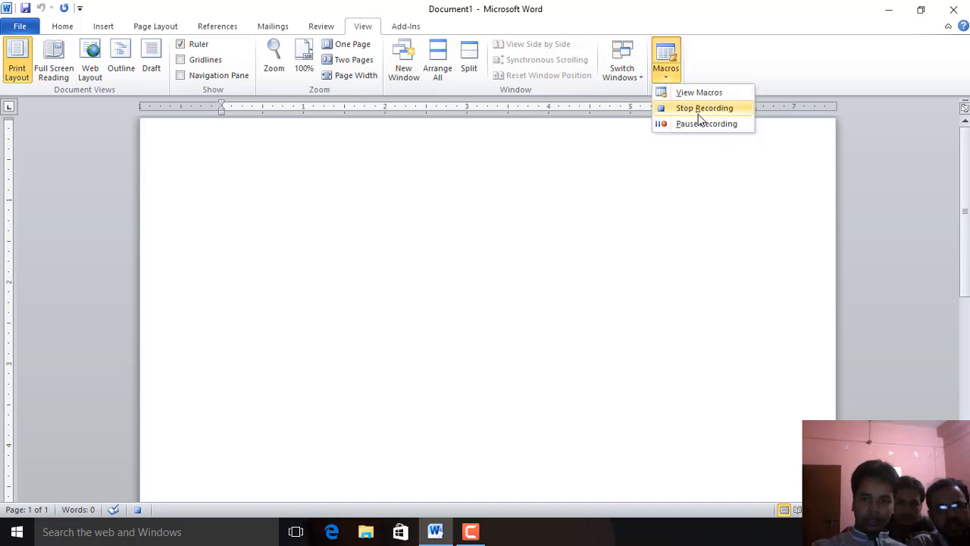
click(699, 112)
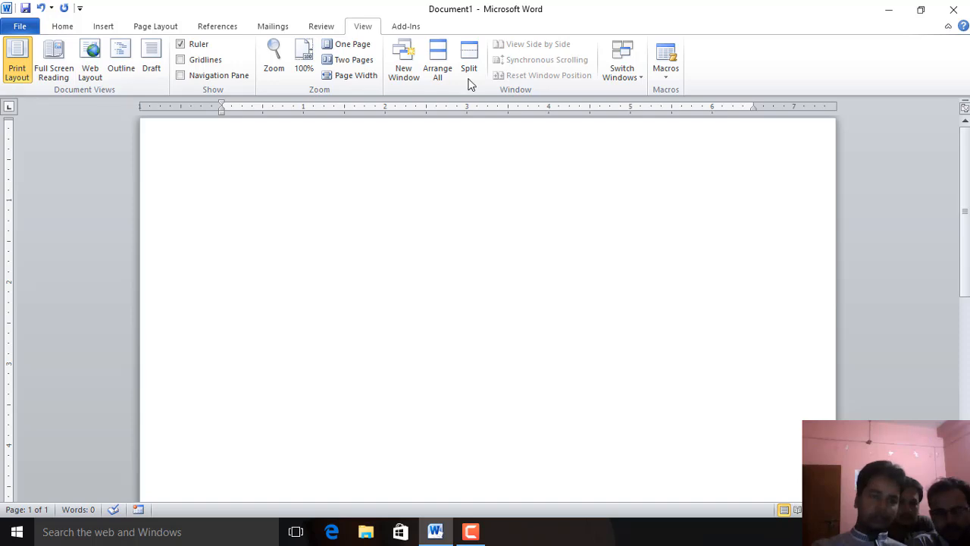
Change the font to Arial and place the cursor at the start of the page
click(65, 28)
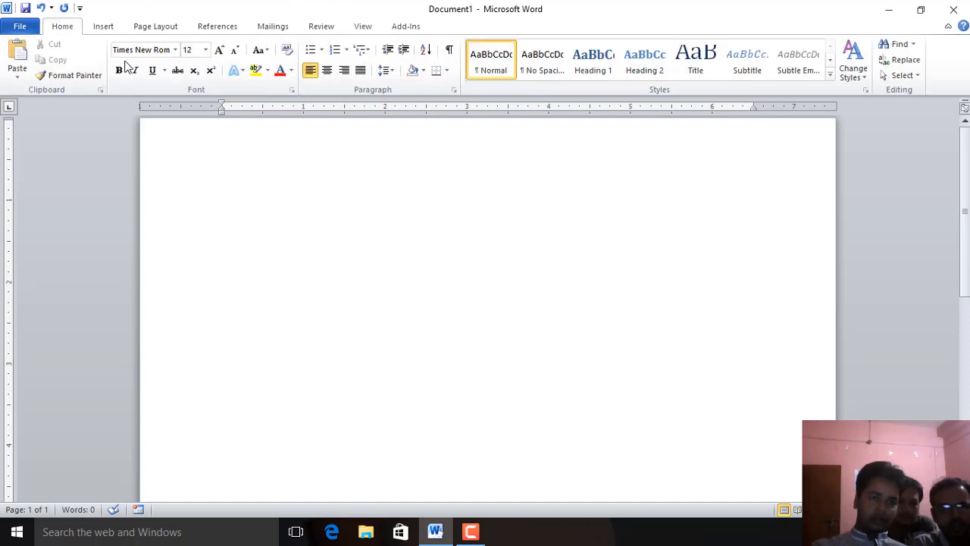
click(175, 49)
click(178, 250)
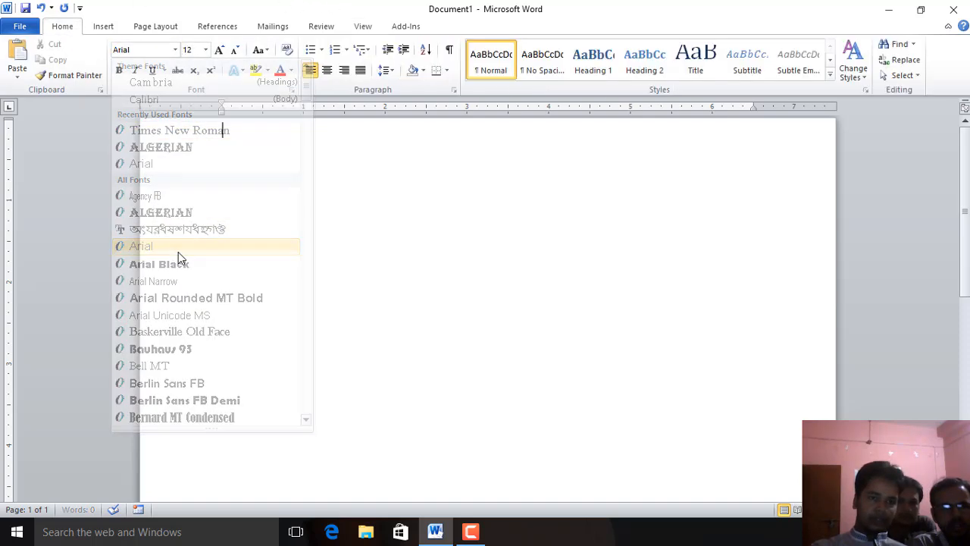
click(415, 274)
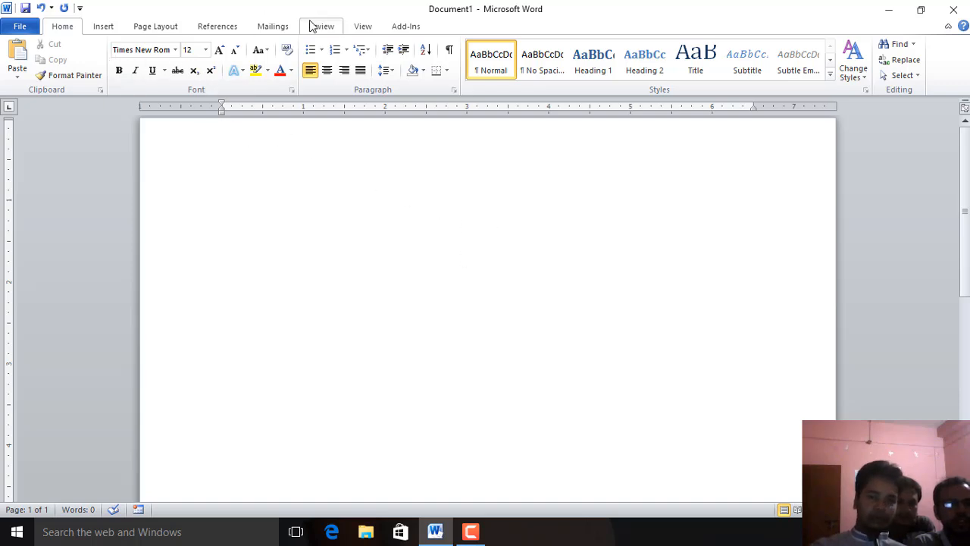
Start recording a new macro assigned to the keyboard shortcut Alt+Ctrl+Num 2
click(363, 26)
click(665, 72)
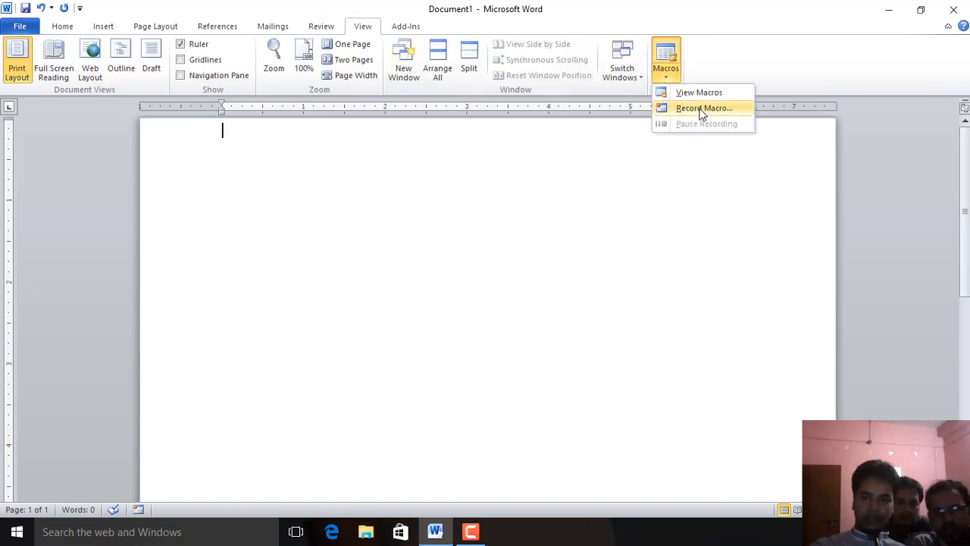
click(705, 111)
click(525, 232)
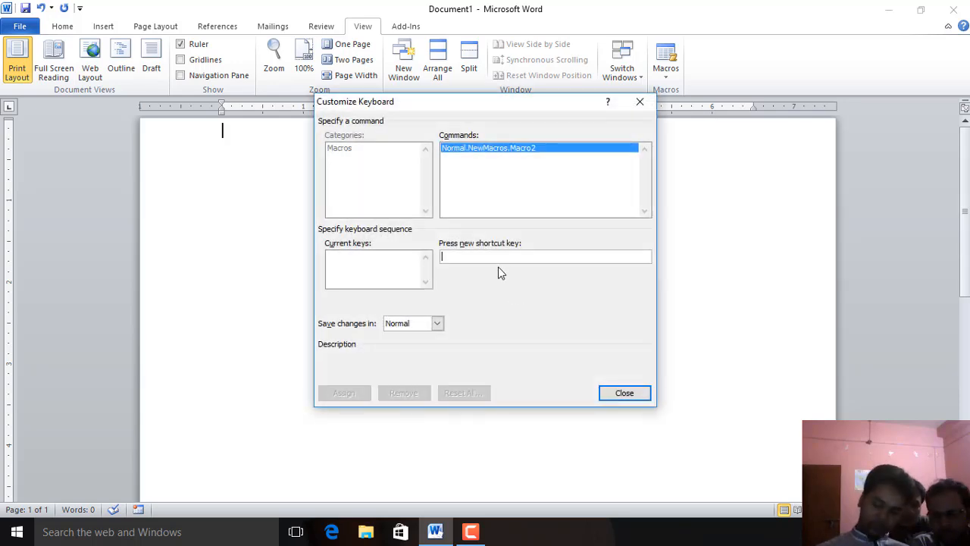
key(ctrl+alt+KP_2)
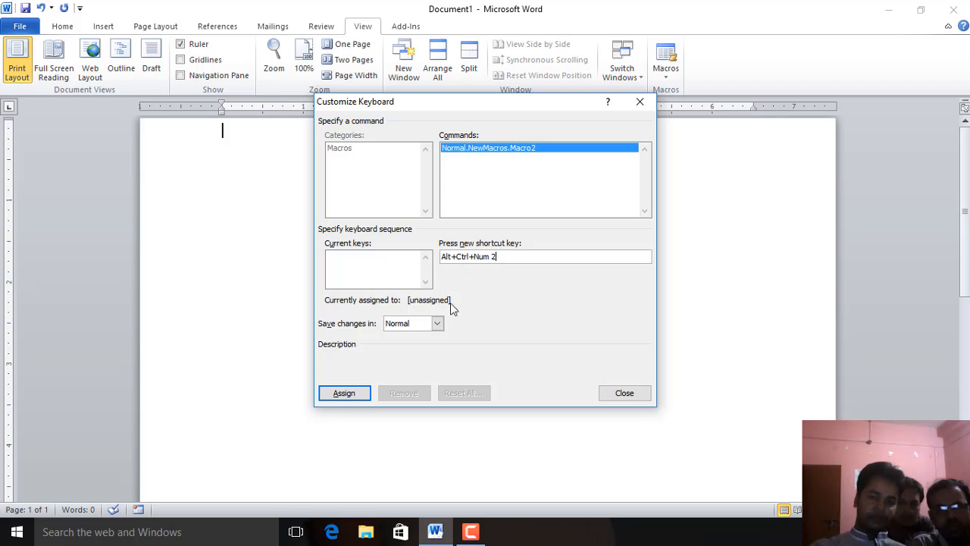
click(344, 394)
click(628, 394)
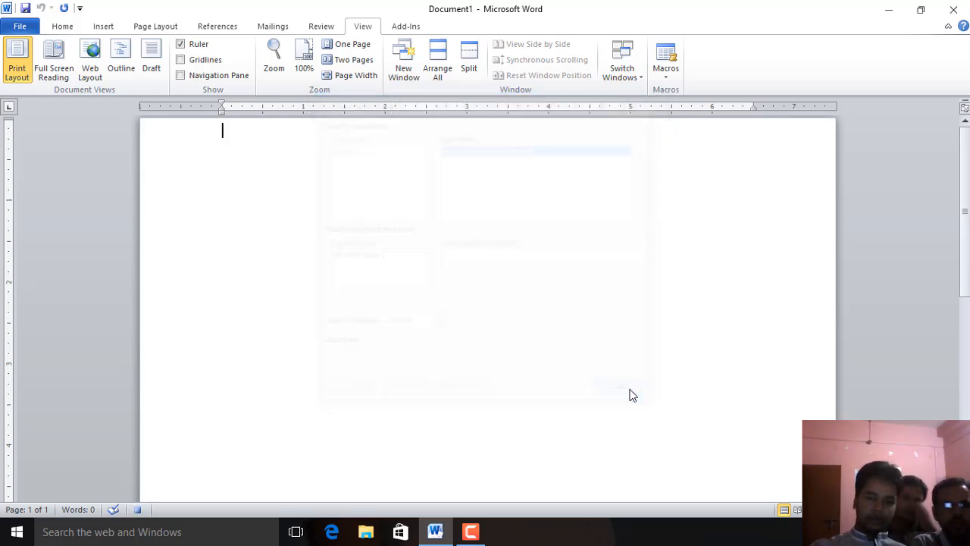
Try to set the font by entering the name Sotonny mj, then dismiss the font warning
click(63, 26)
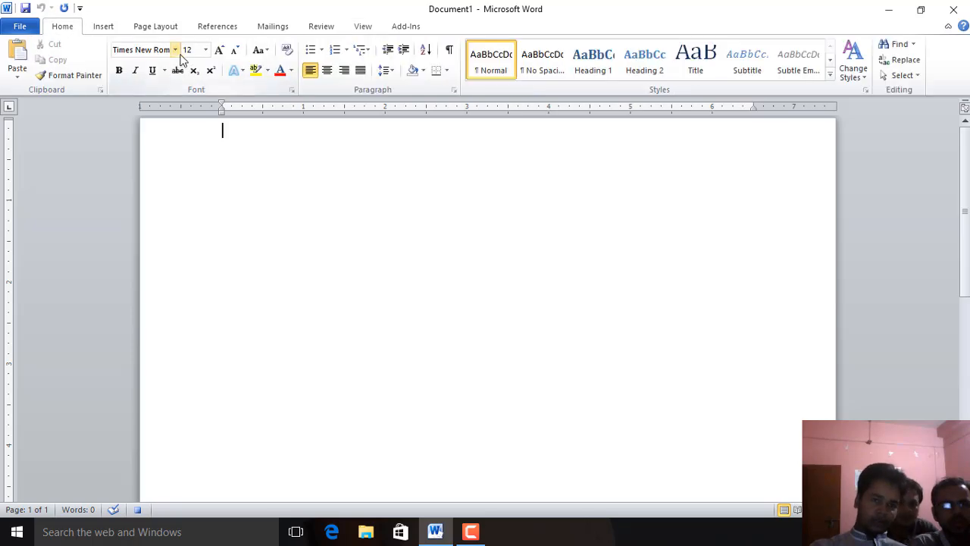
click(176, 50)
scroll(250, 254, down, 4)
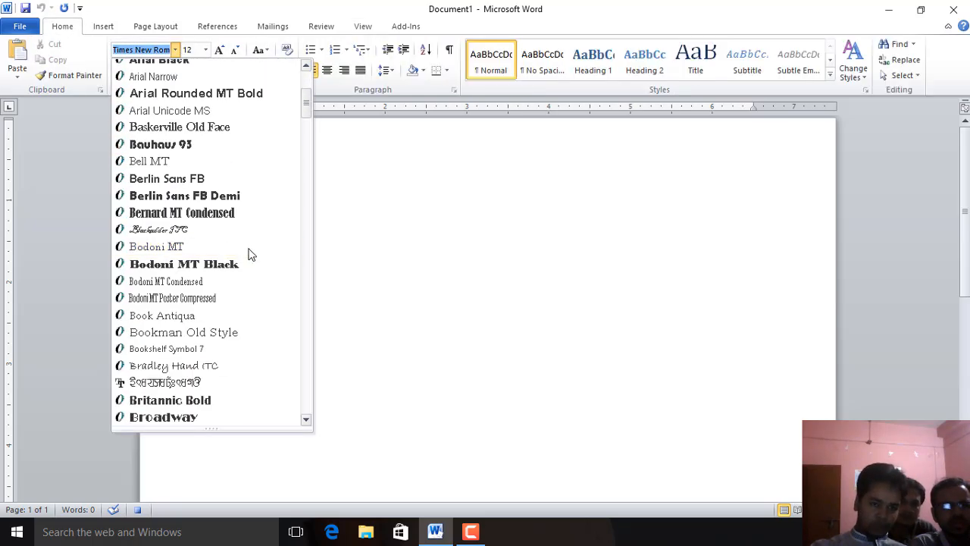
scroll(251, 254, down, 12)
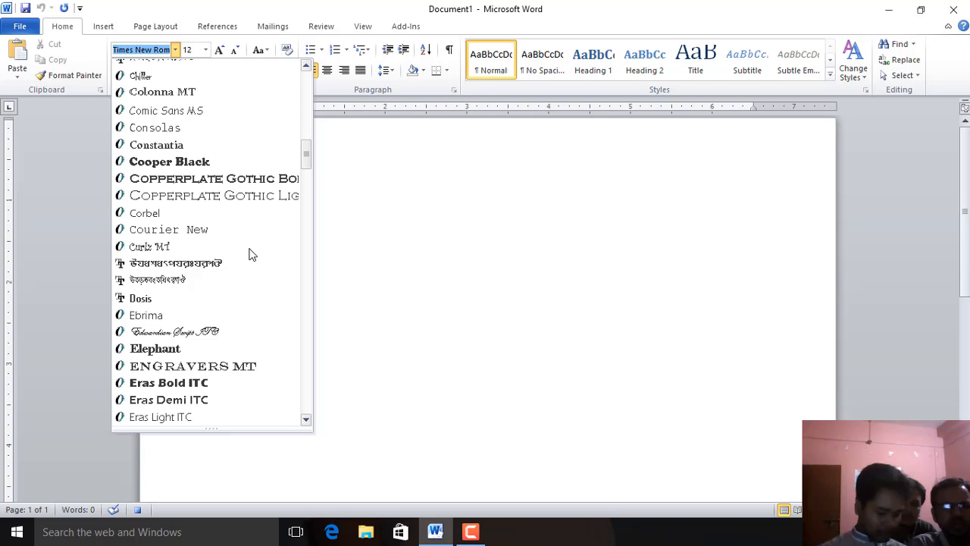
text(So)
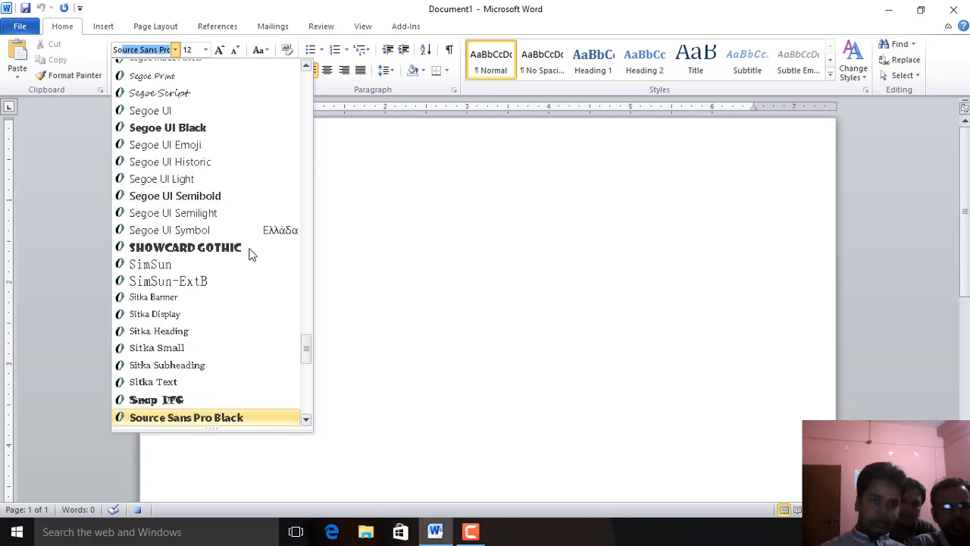
text(n)
key(BackSpace)
text(ton)
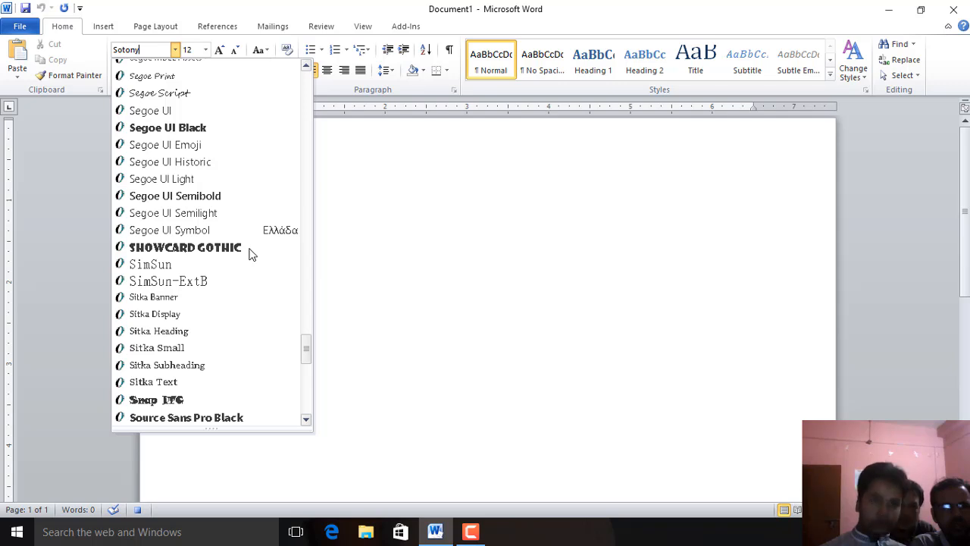
text(ny)
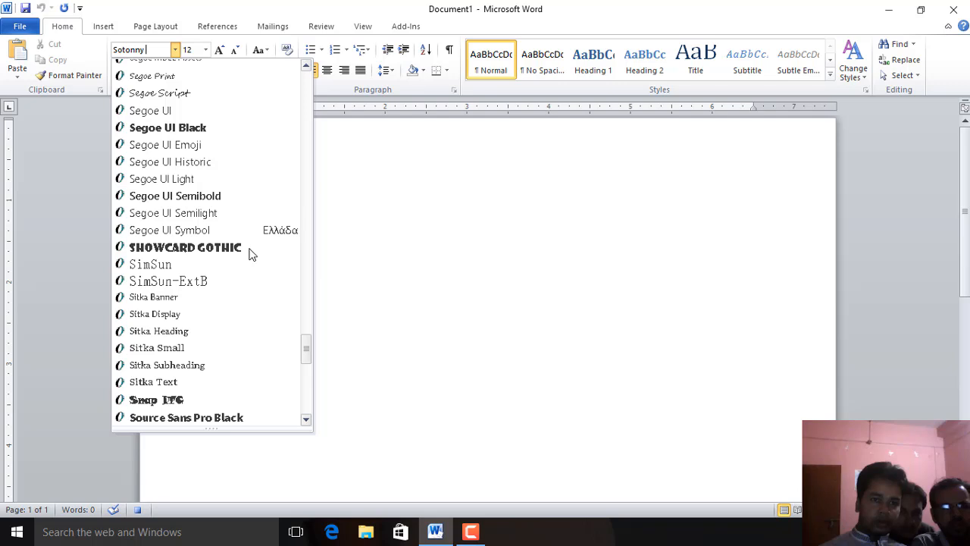
text( m)
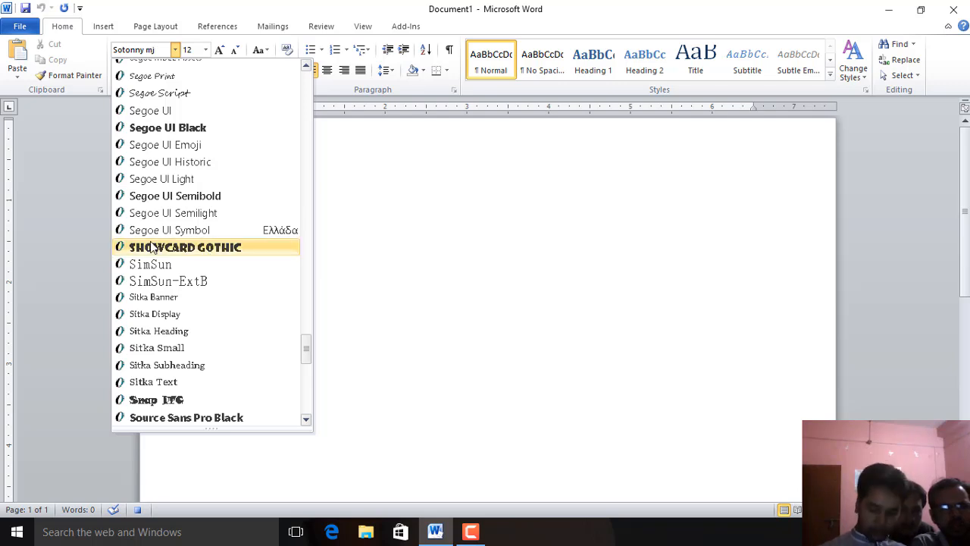
text(j)
key(Return)
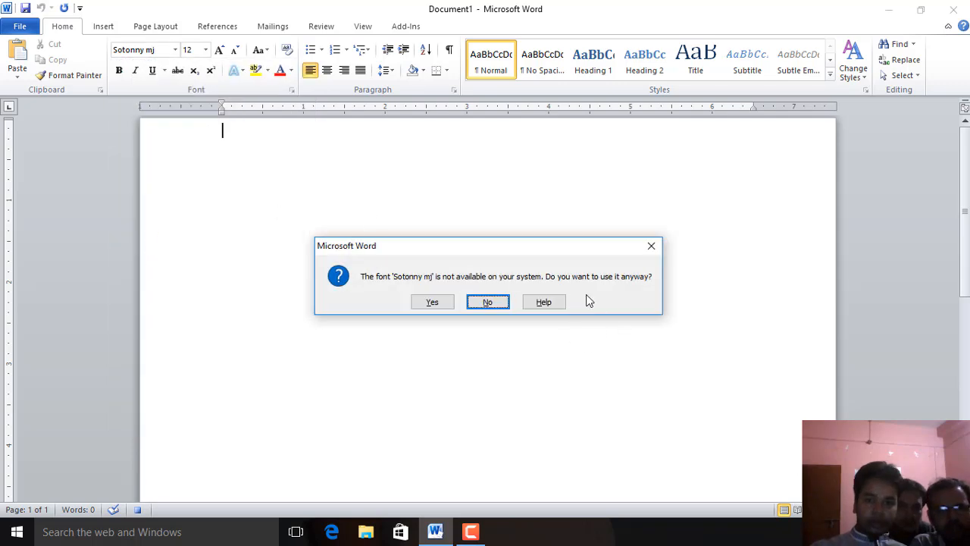
click(648, 248)
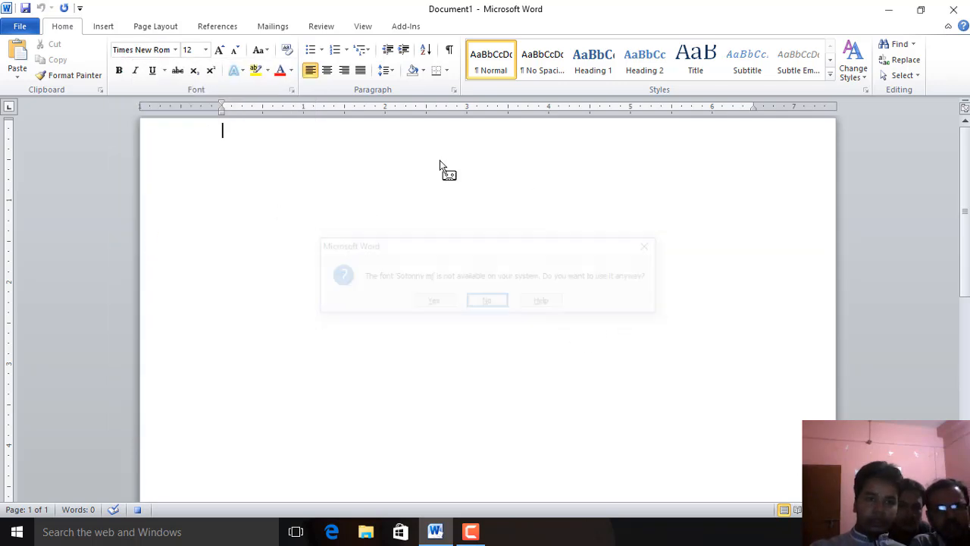
Set the font to SutonnyMJ from the font list as a recorded macro action
click(179, 50)
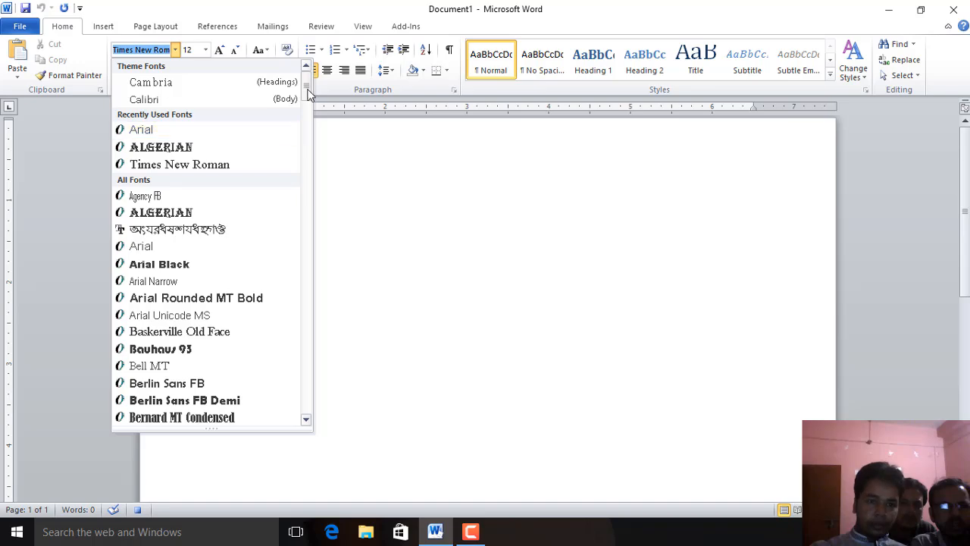
drag(307, 93, 319, 387)
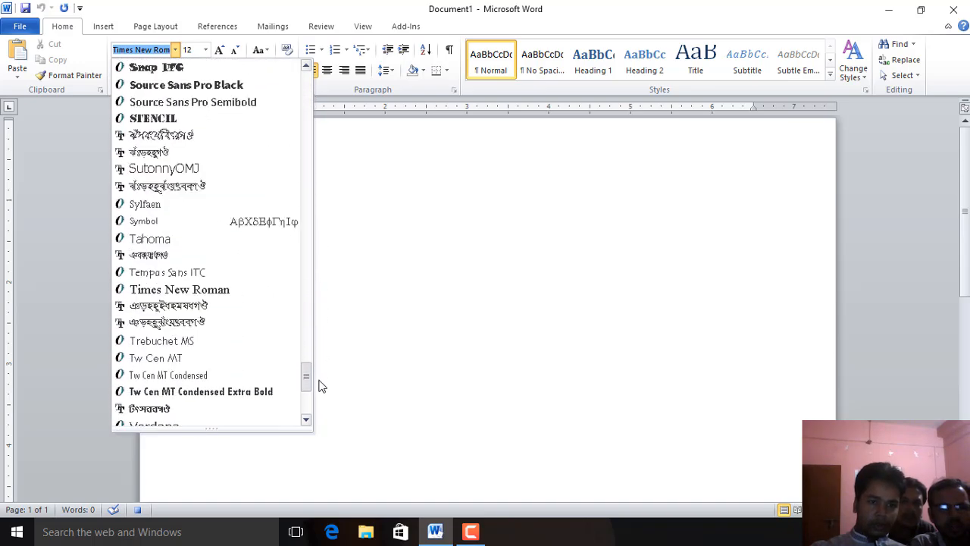
click(152, 154)
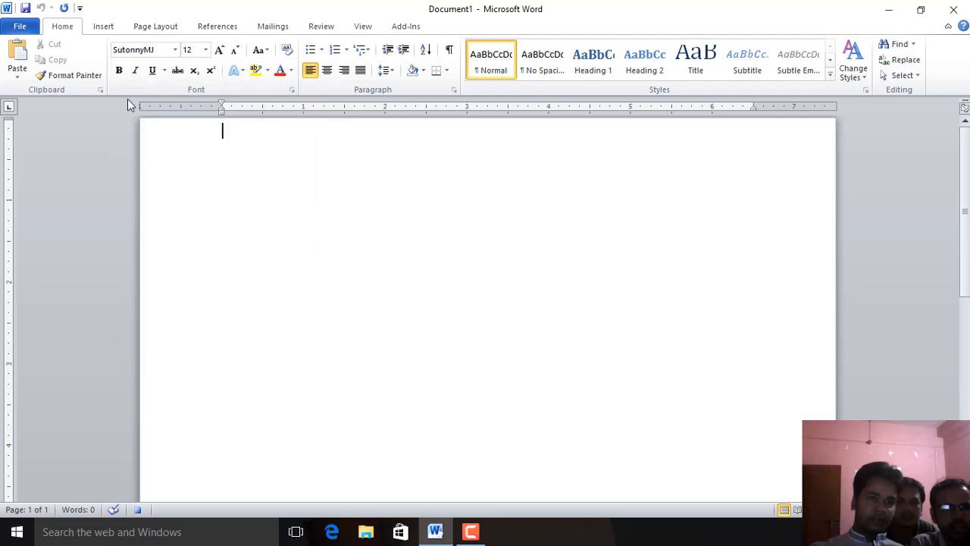
Stop recording the macro
click(364, 26)
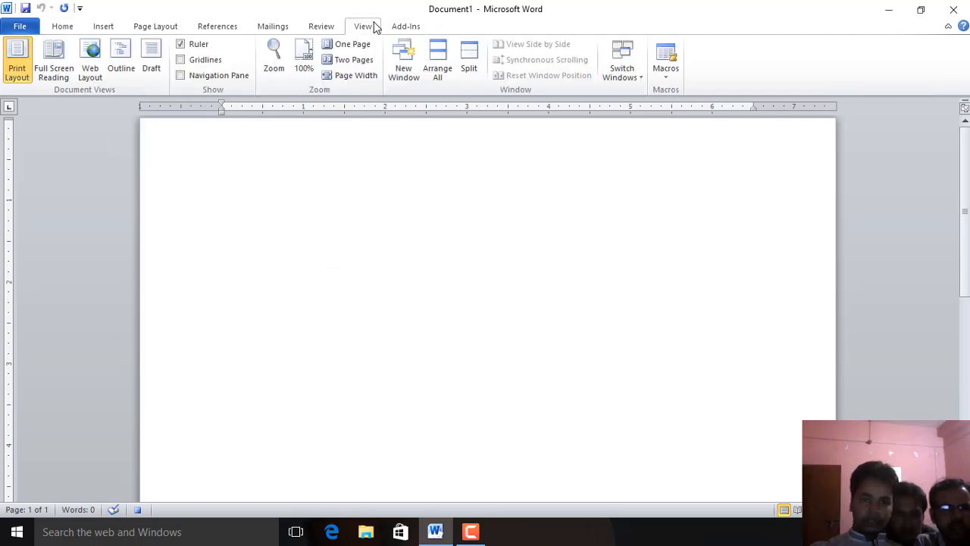
click(666, 72)
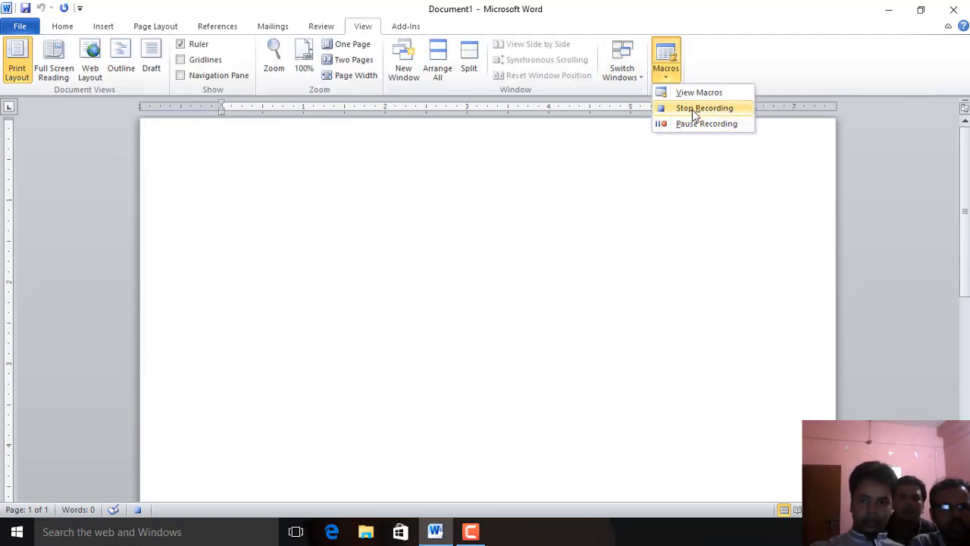
click(694, 108)
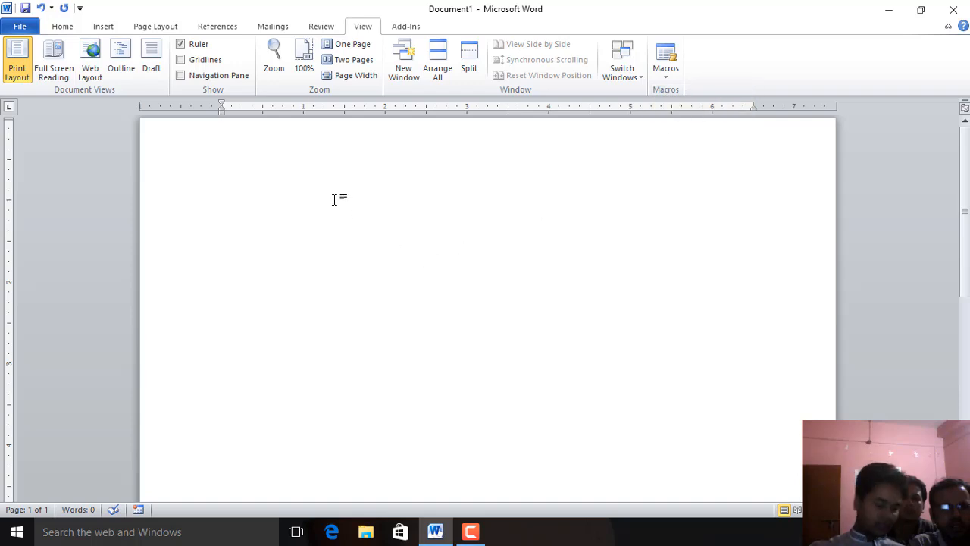
Type sample Bengali characters in the new font and delete them
text(শবলষশল)
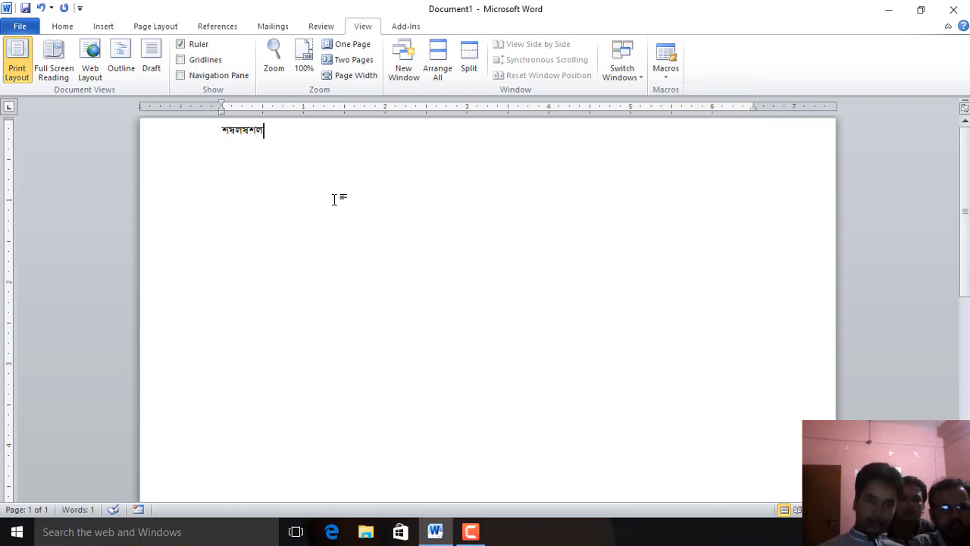
key(BackSpace)
key(BackSpace)
key(BackSpace)
key(BackSpace)
key(BackSpace)
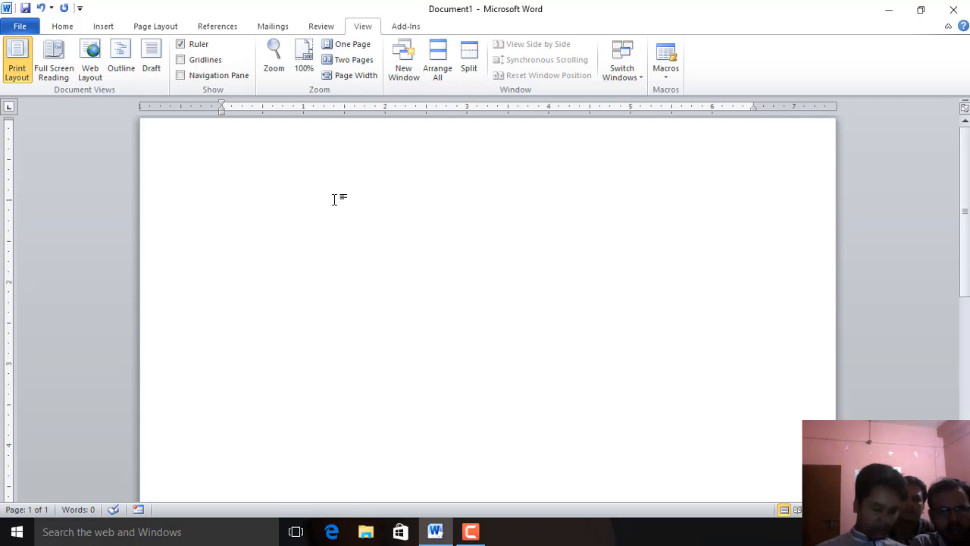
text(উম)
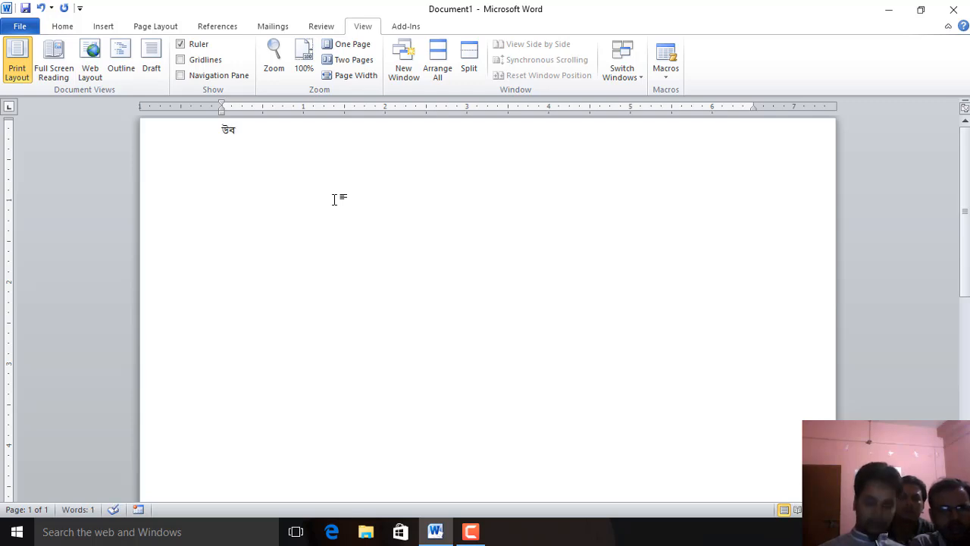
key(BackSpace)
key(BackSpace)
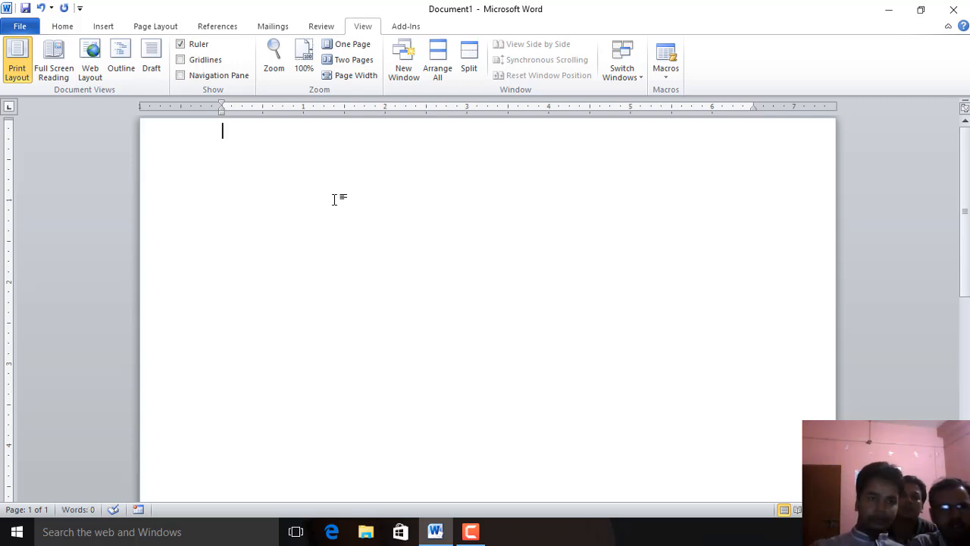
Type a person's name followed by a backslash on the first line in Times New Roman
click(63, 27)
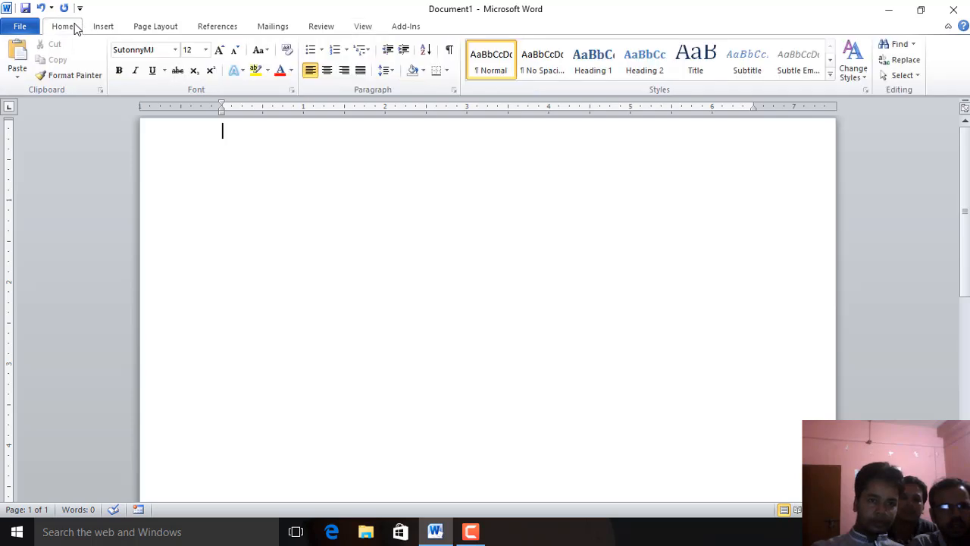
click(203, 229)
text(D)
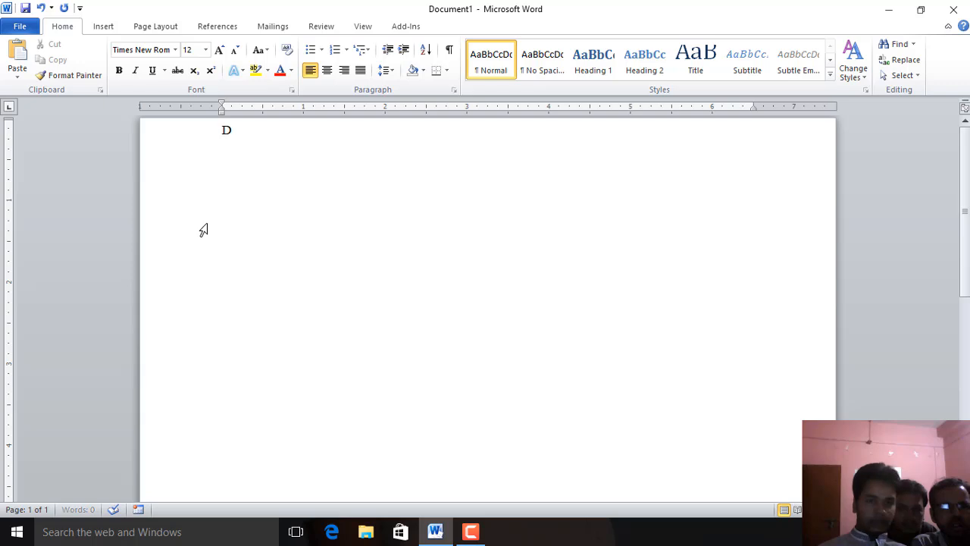
text(elowar)
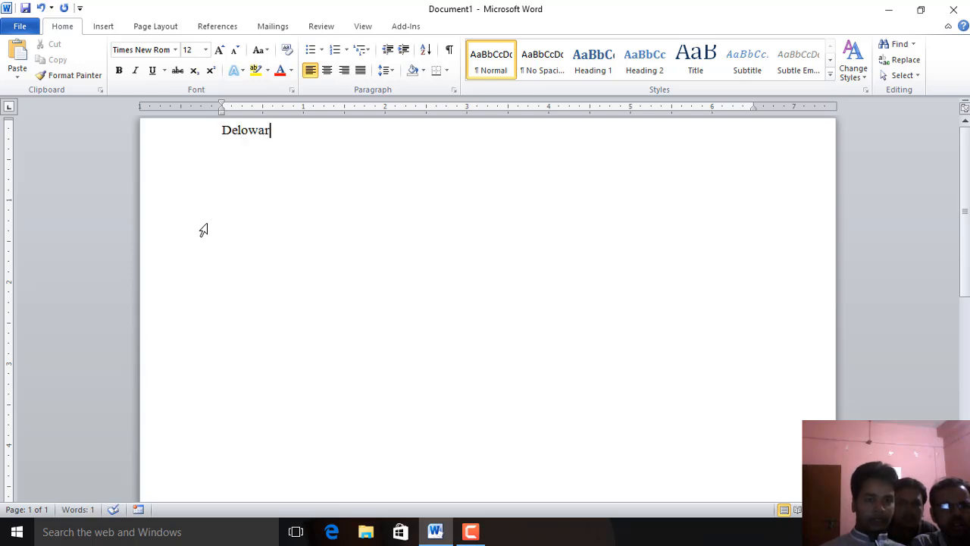
text(\)
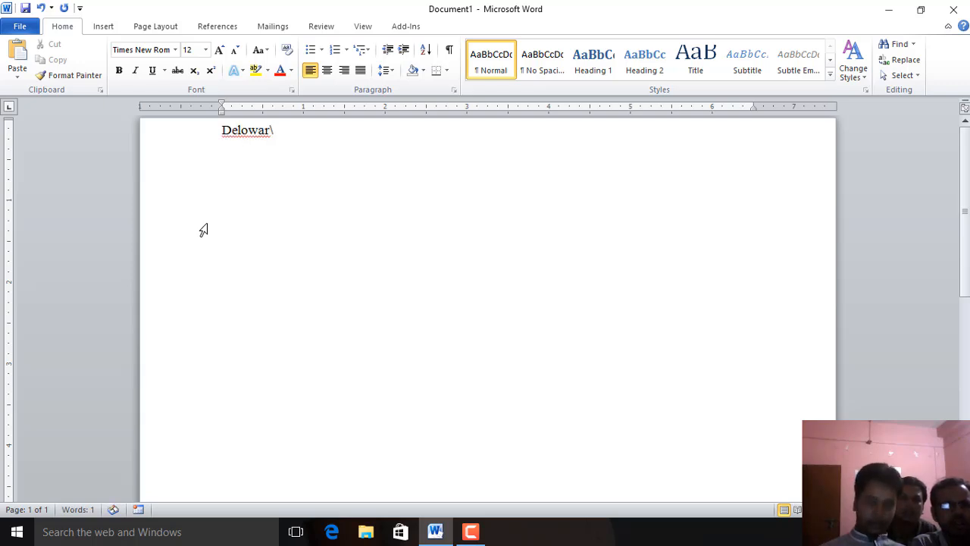
Start a new line, run the SutonnyMJ font macro with its shortcut, and type Bengali characters
key(Return)
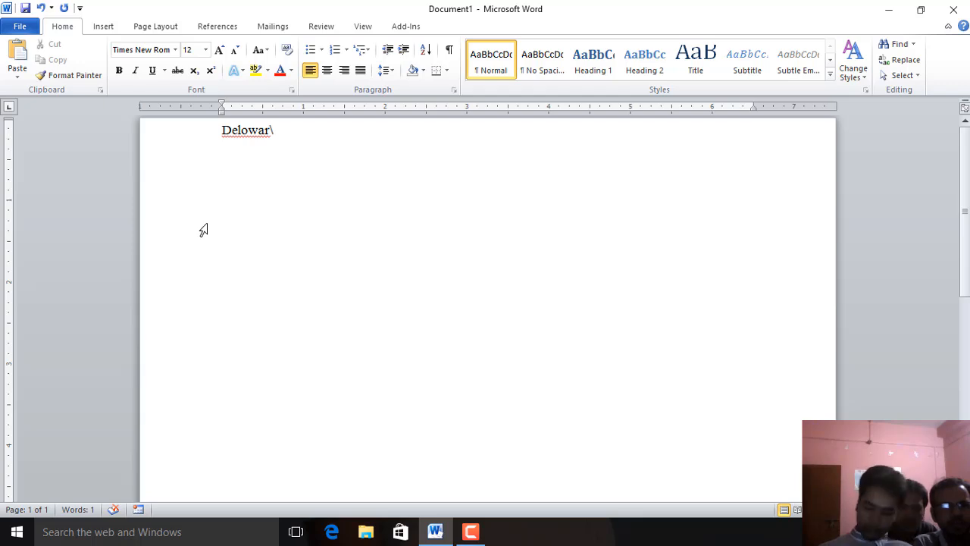
key(ctrl+alt+b)
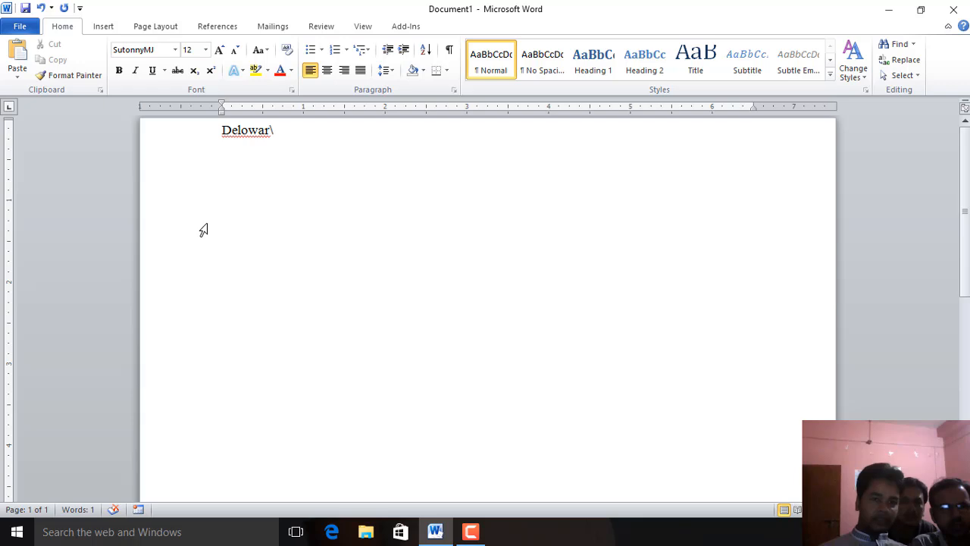
text(ৎ;ৎ)
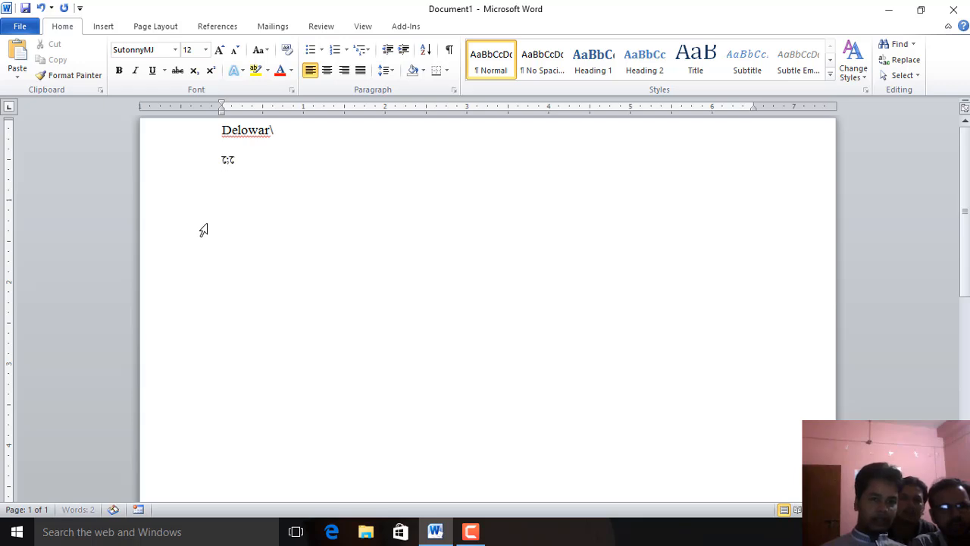
Delete the test characters on the second line and type the person's name in Bengali instead
key(BackSpace)
key(BackSpace)
key(BackSpace)
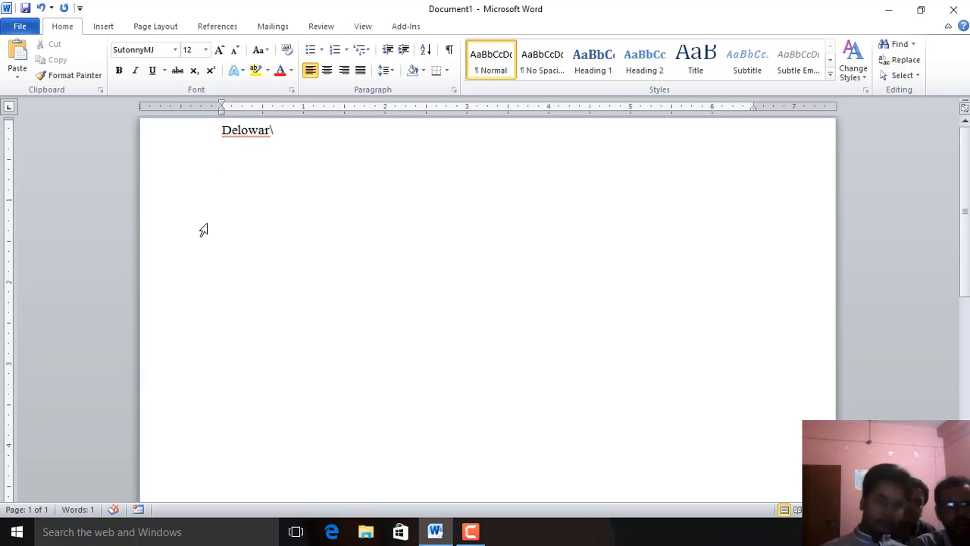
text(ৎ)
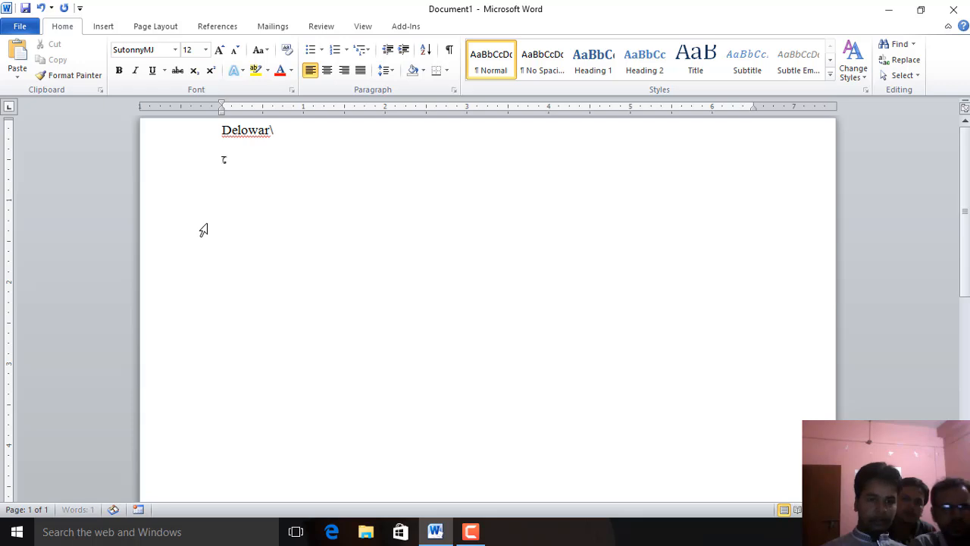
text(দেলো)
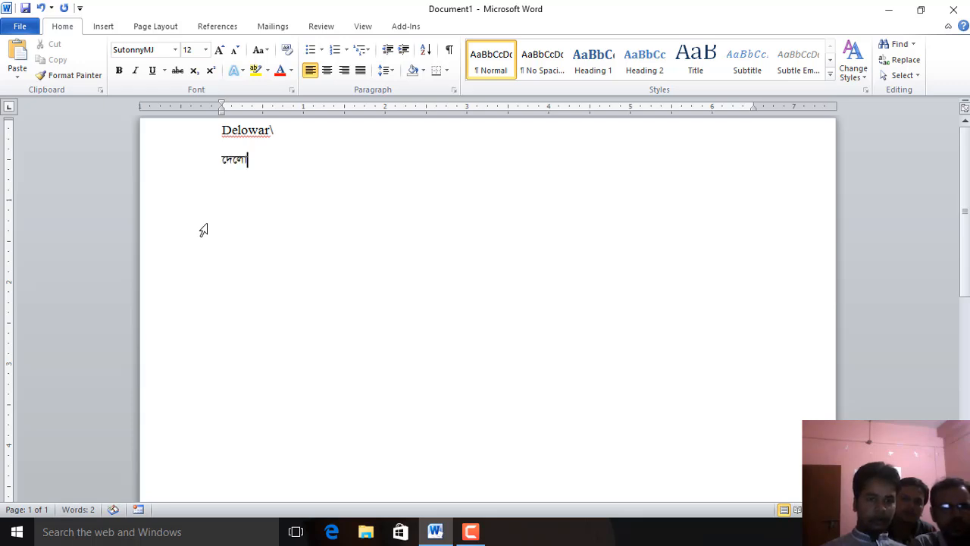
text(য়ার)
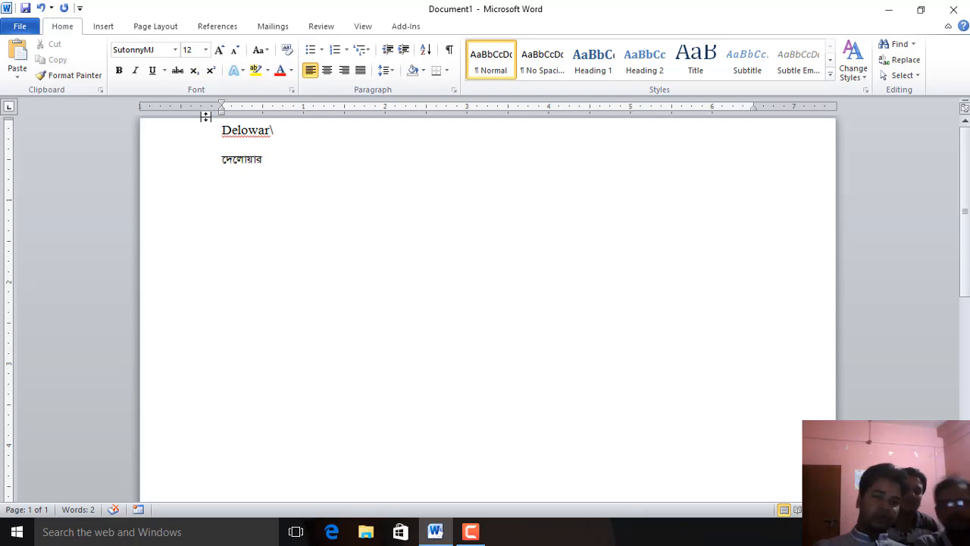
click(175, 49)
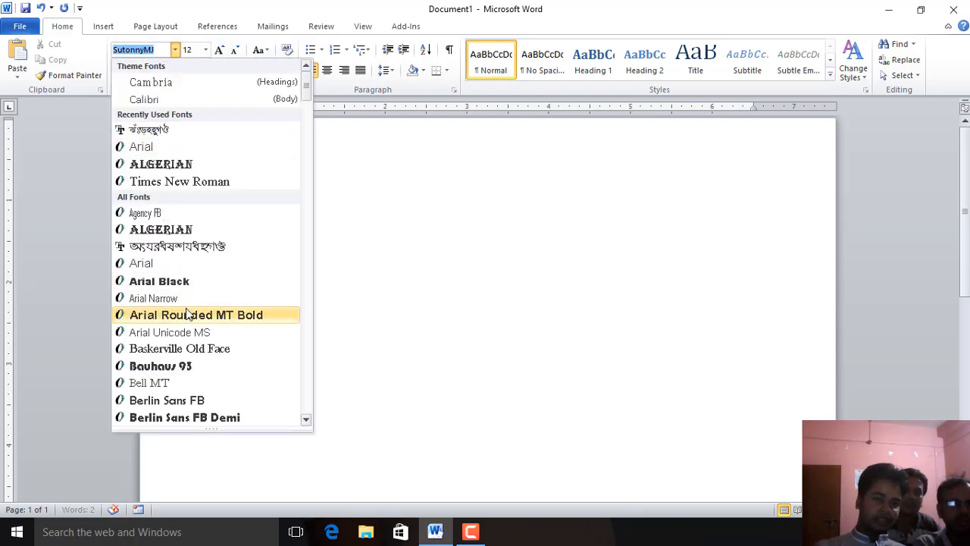
scroll(176, 273, down, 13)
scroll(179, 284, up, 3)
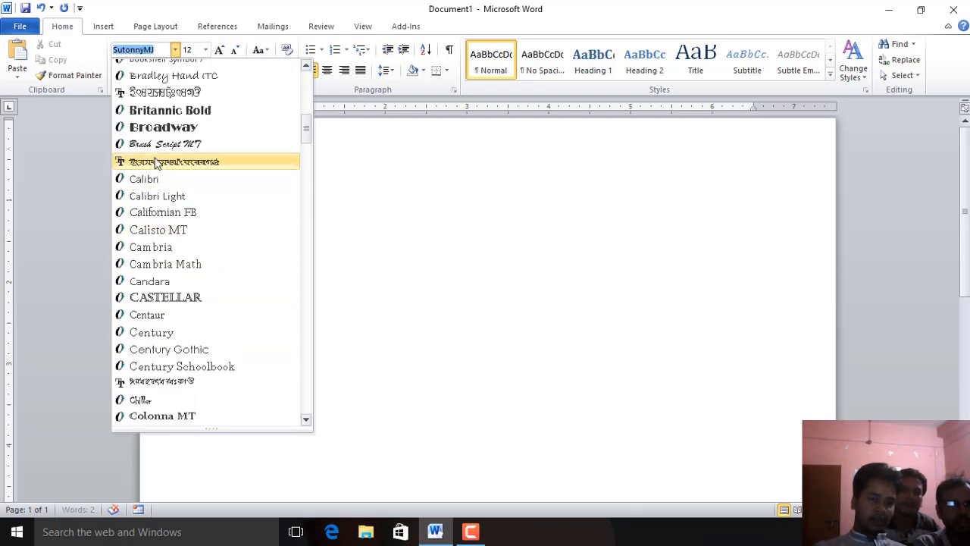
click(404, 232)
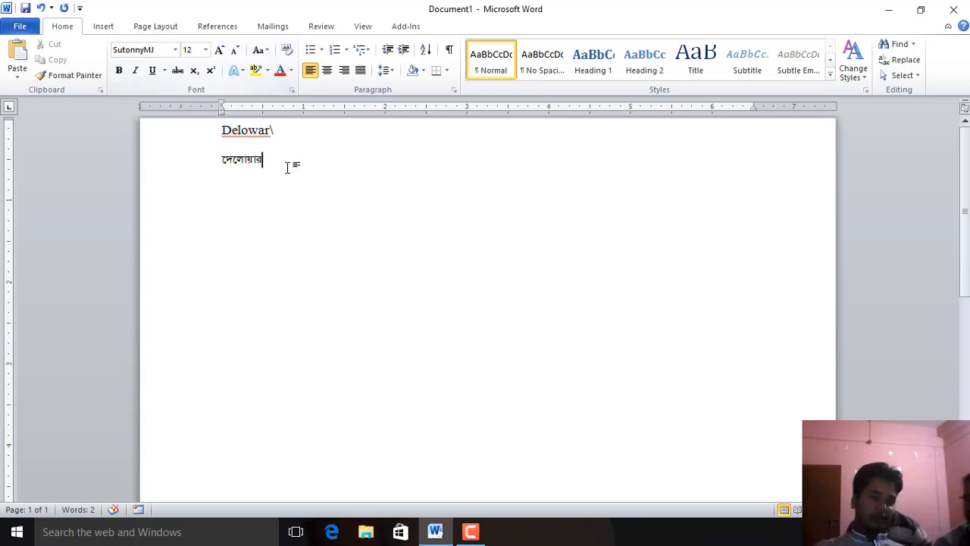
Select both lines of text and delete them, leaving the page empty
drag(286, 163, 205, 128)
drag(290, 168, 219, 116)
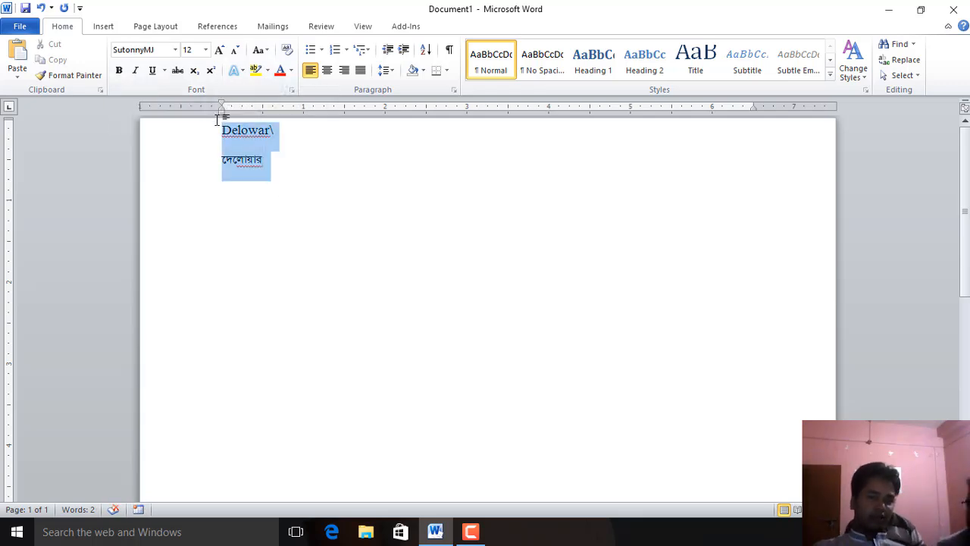
click(451, 267)
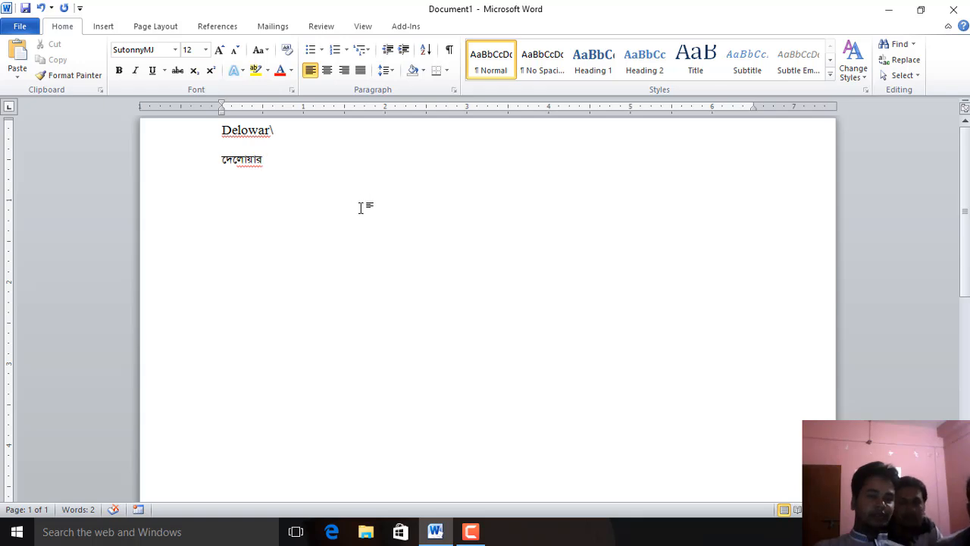
drag(361, 207, 193, 121)
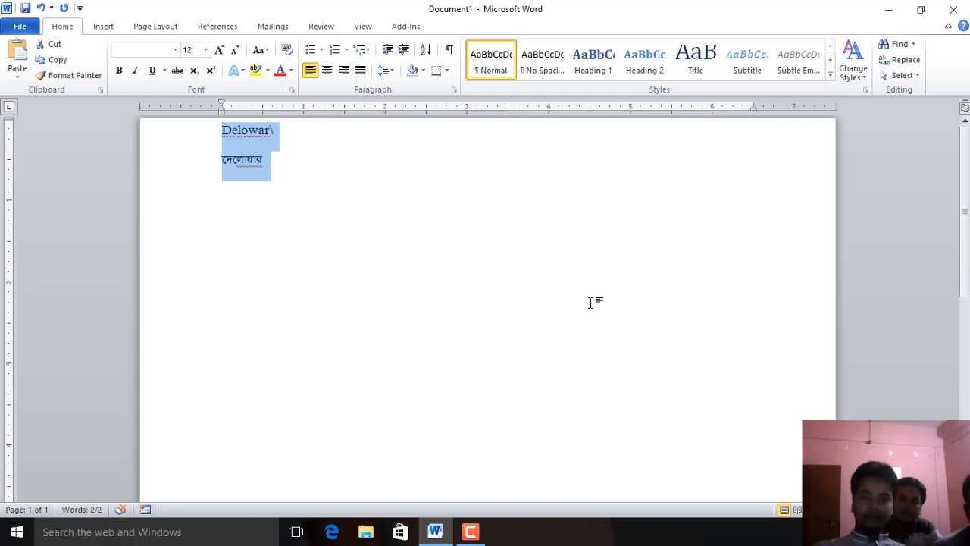
click(364, 26)
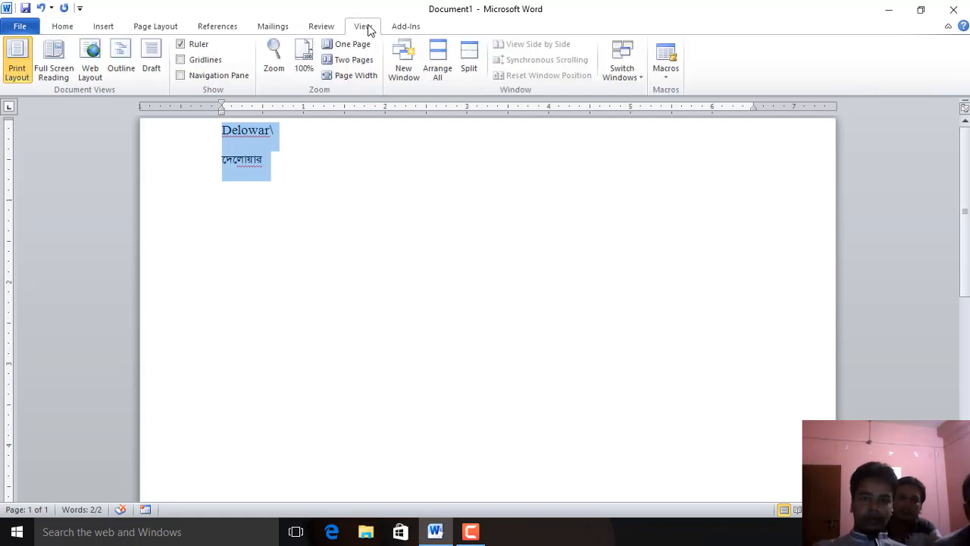
key(Delete)
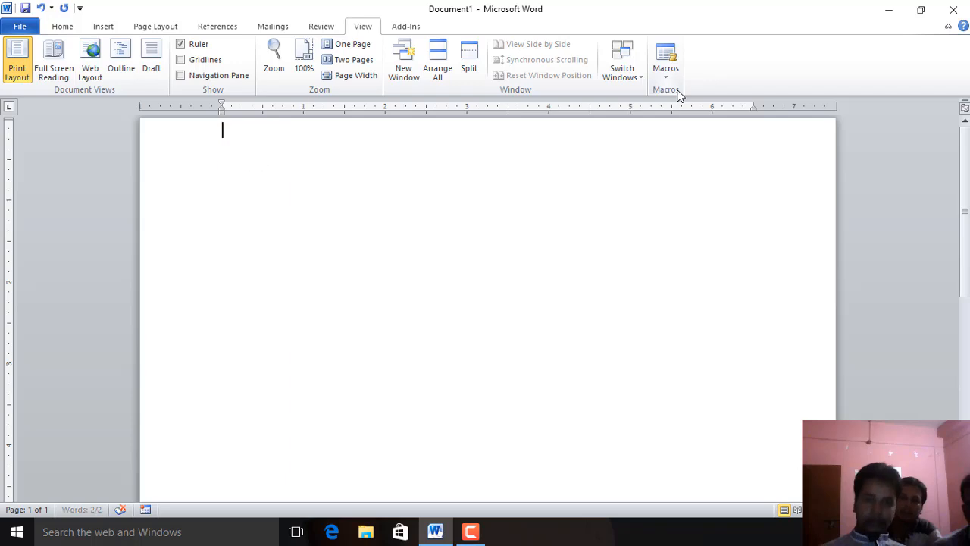
Start recording a new macro named Macro3 and assign it the keyboard shortcut Alt+Ctrl+Num 9
click(667, 72)
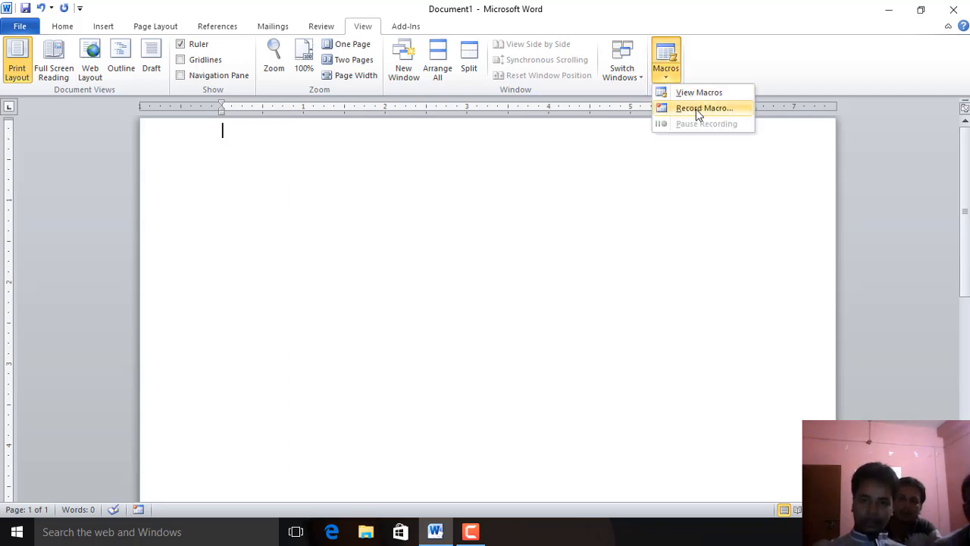
click(696, 108)
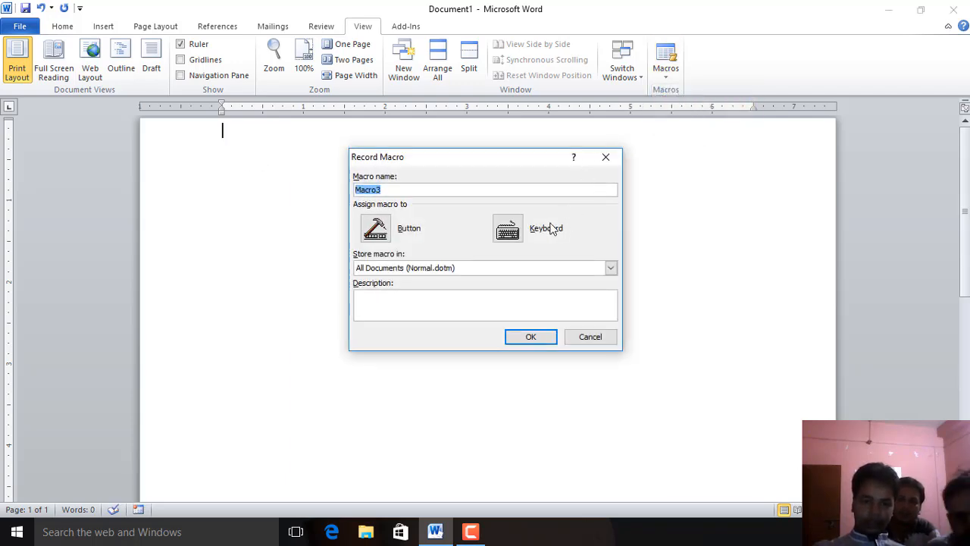
click(509, 229)
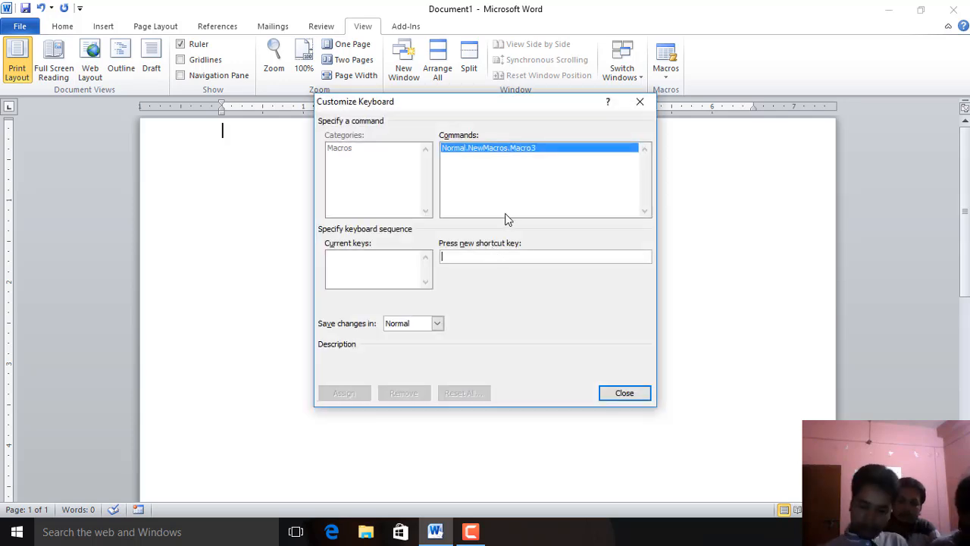
key(alt+ctrl+KP_9)
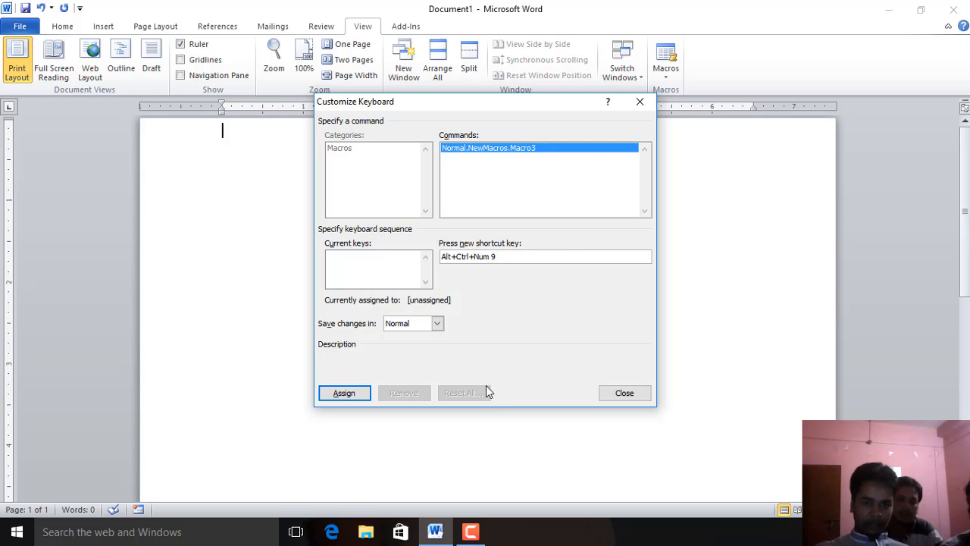
click(356, 394)
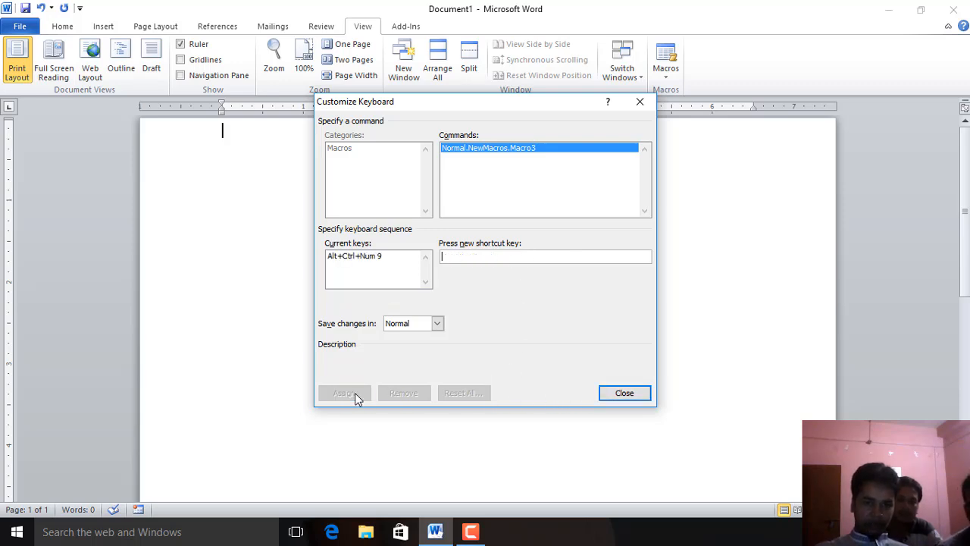
click(625, 394)
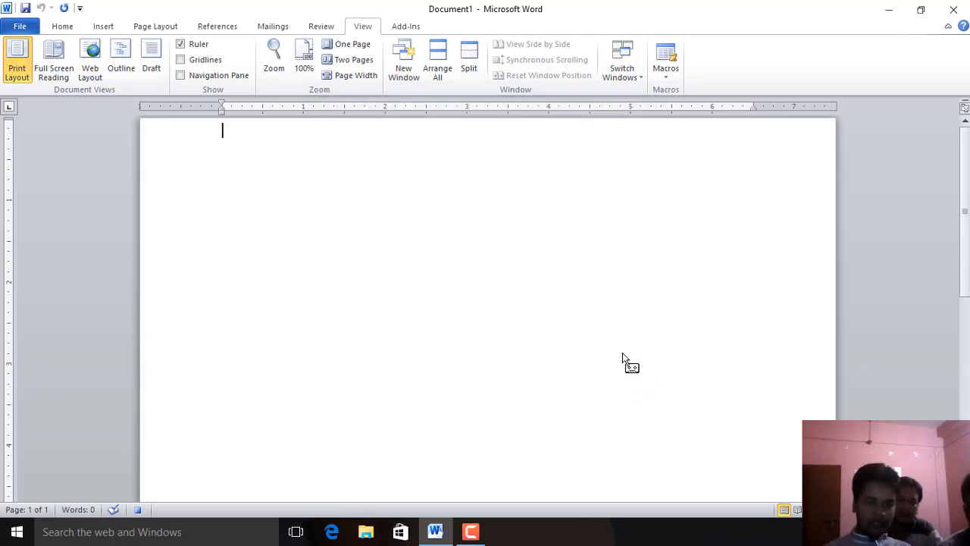
While recording, type a person's full name on the first line
key(ctrl+alt+KP_9)
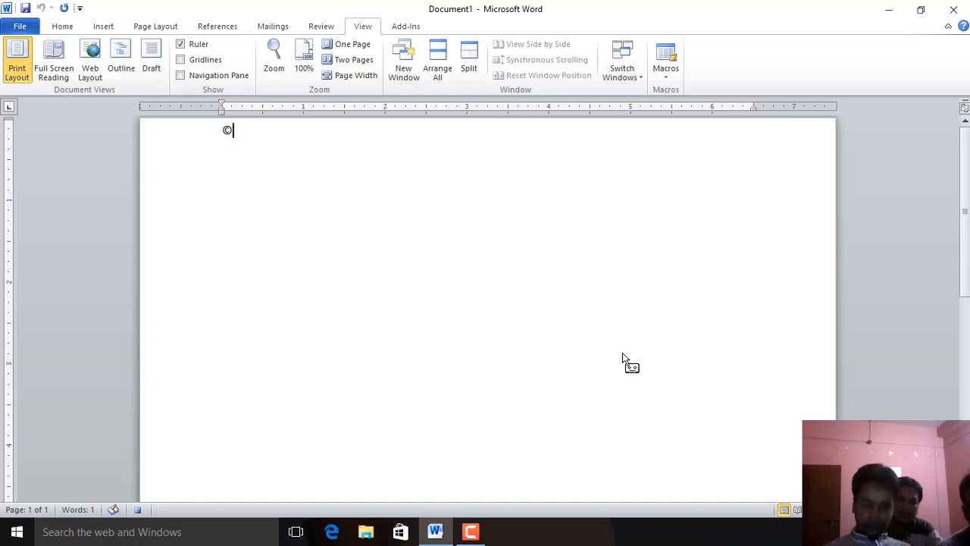
key(BackSpace)
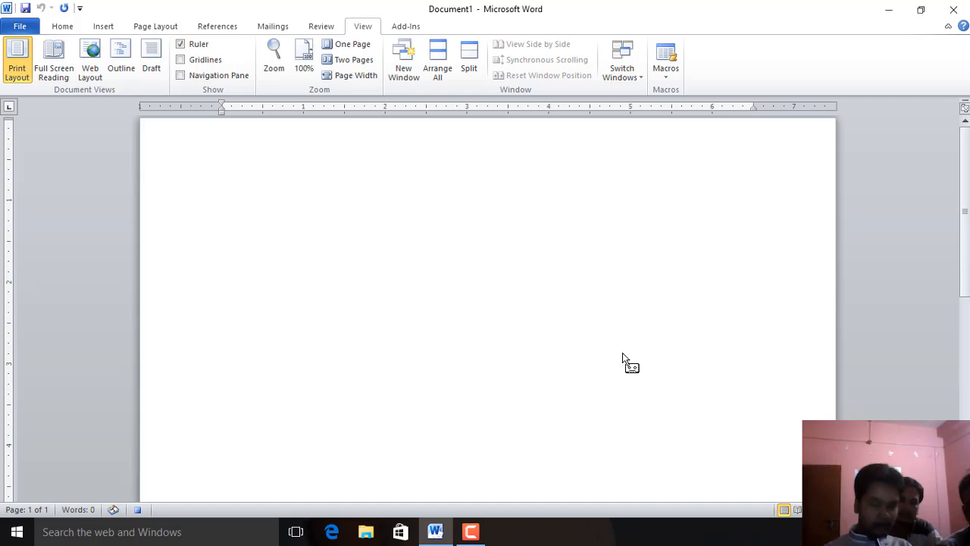
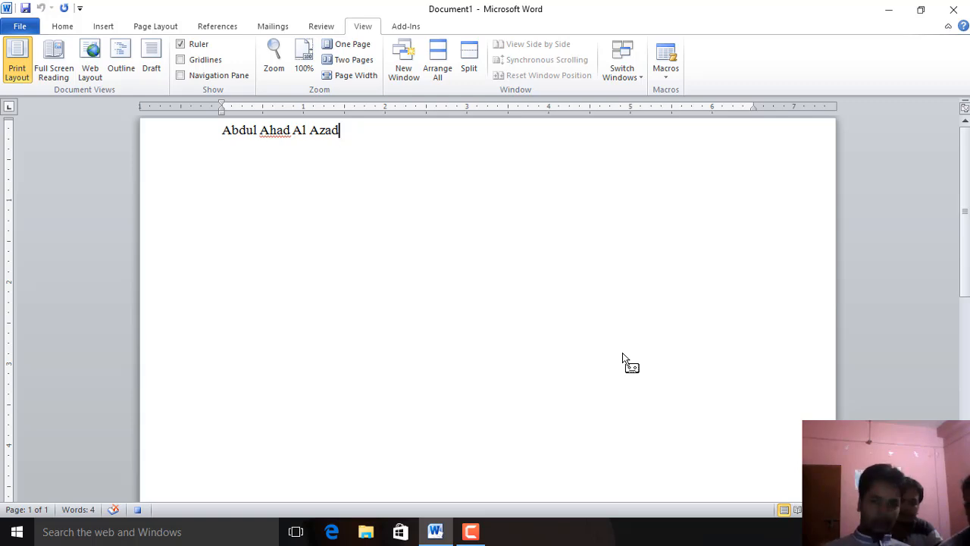
Stop recording the macro and delete the selected name line
click(669, 75)
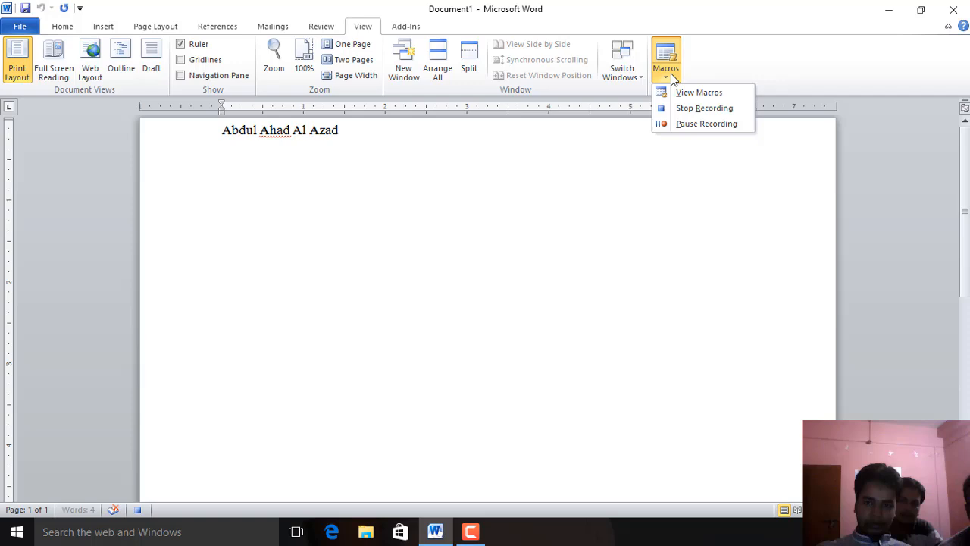
click(709, 108)
click(166, 144)
key(ctrl+c)
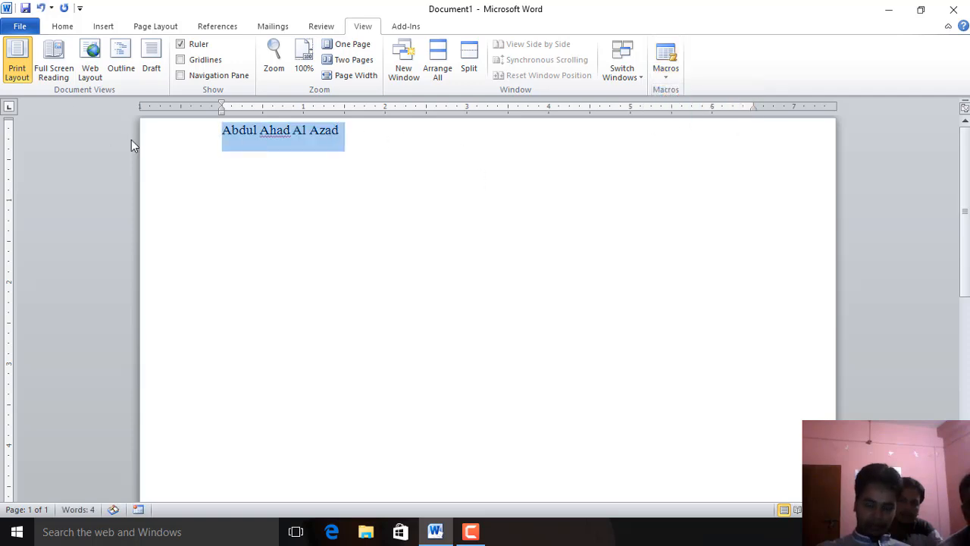
key(BackSpace)
Type the letters jhkjjdflmflksdl and paste the copied name right after them
text(jhkjjdflmflksdl)
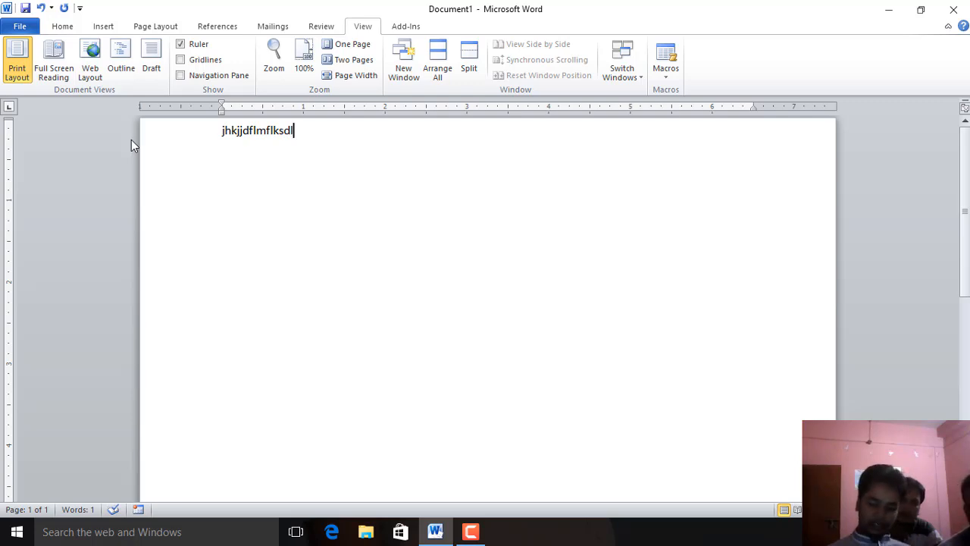
key(ctrl+v)
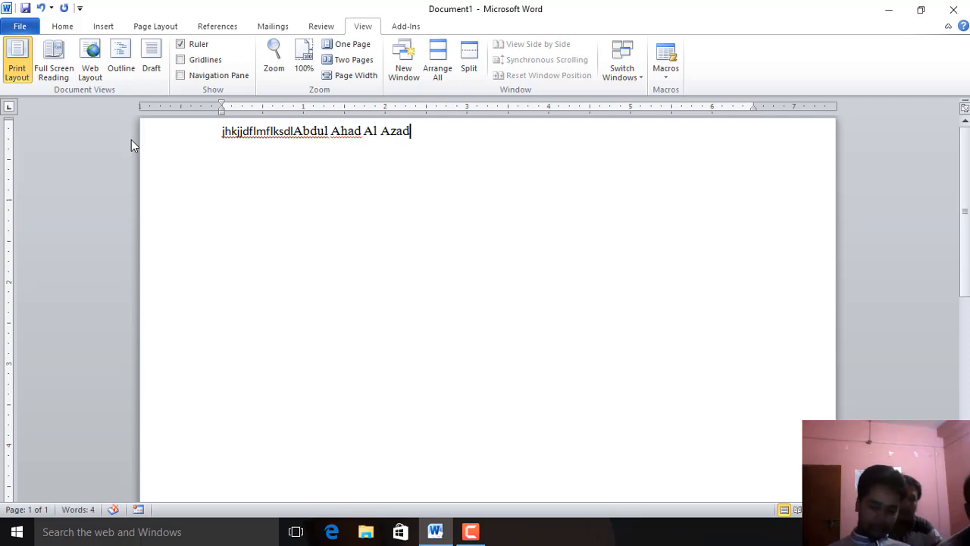
Add several blank lines, type j, and paste the copied name again on the following line
key(Return)
key(Return)
key(Return)
text(j)
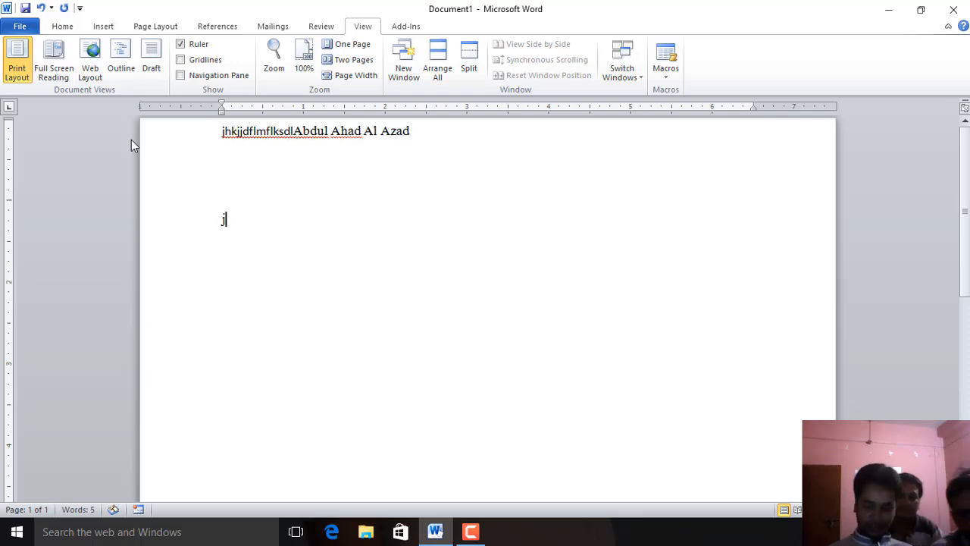
key(Return)
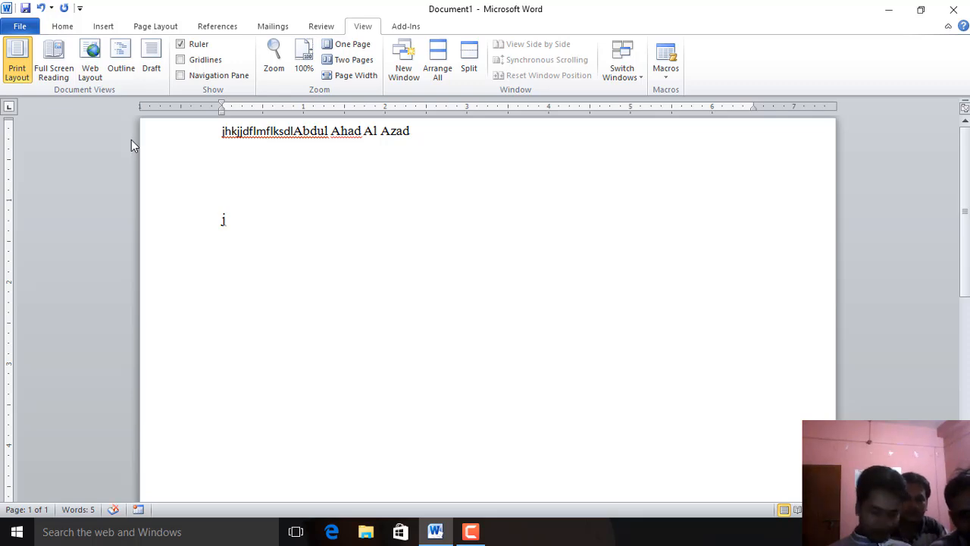
key(ctrl+v)
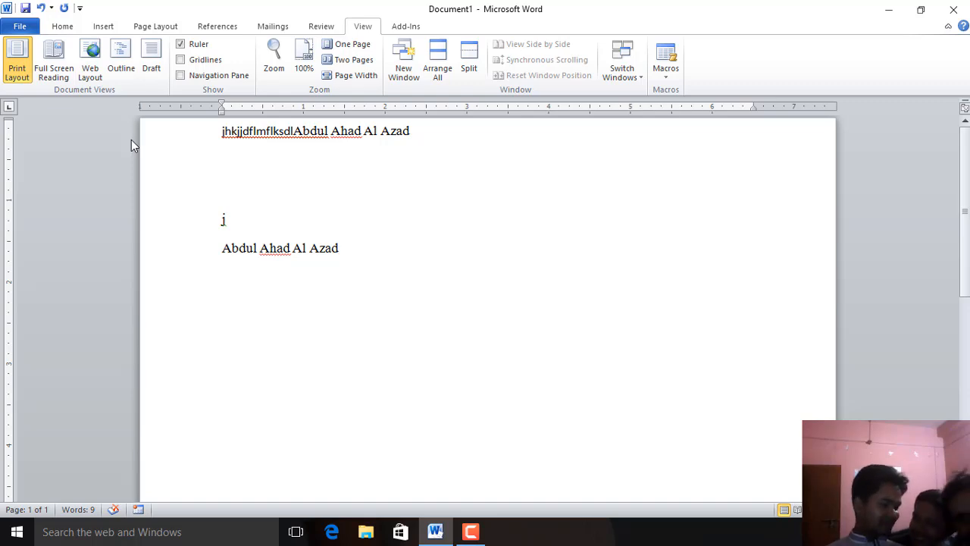
Remove the final letter from the pasted name and open the list of macros
text(s)
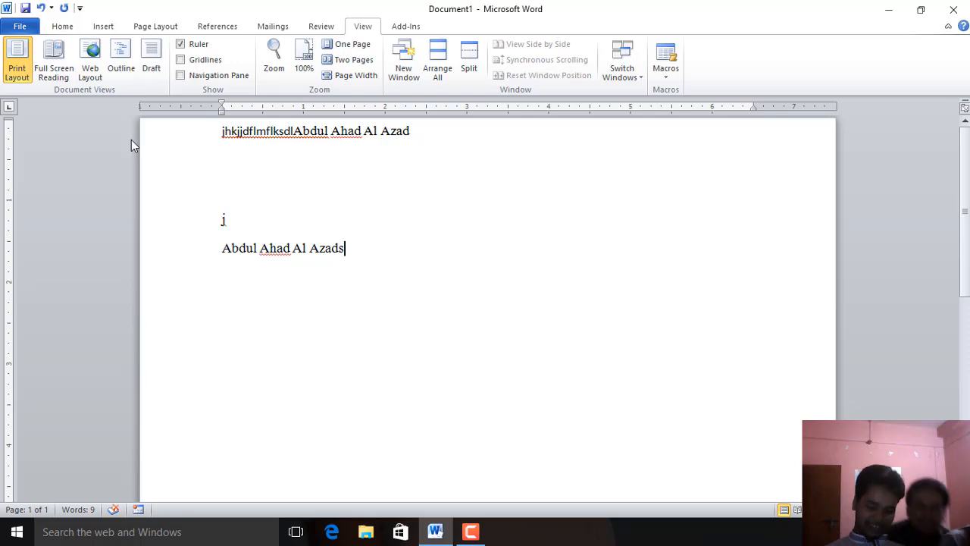
key(BackSpace)
key(BackSpace)
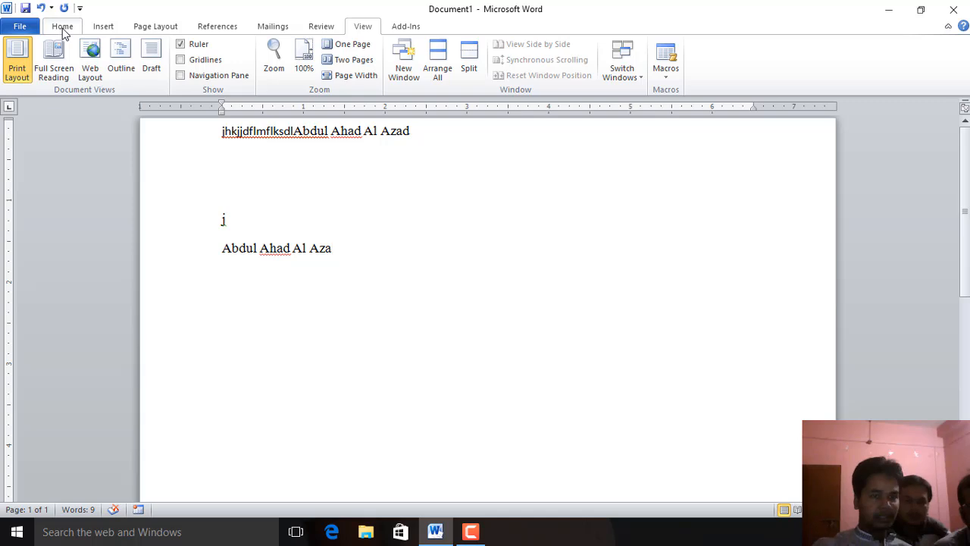
click(666, 55)
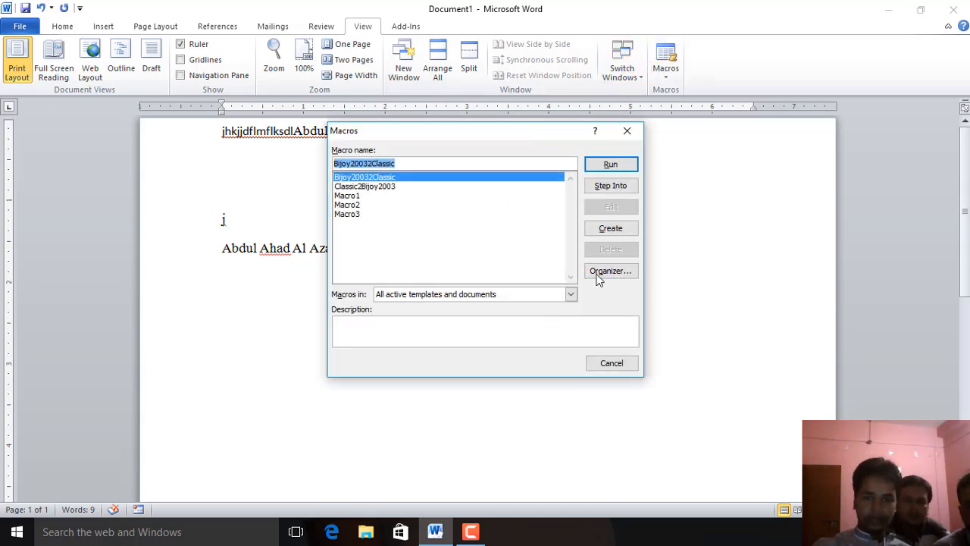
Close the macros list and start recording a new macro assigned to a button, dismissing the toolbar customization options
click(608, 365)
click(665, 77)
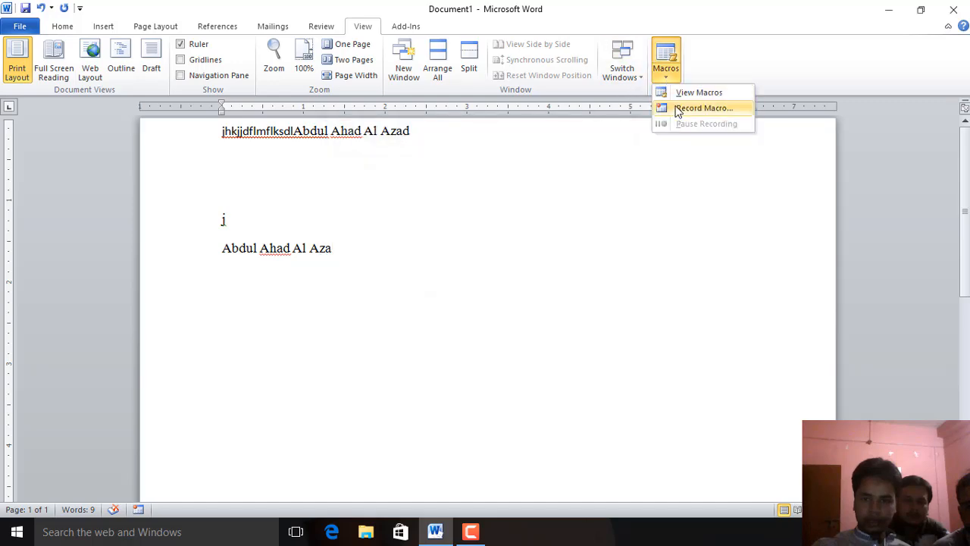
click(678, 106)
click(376, 227)
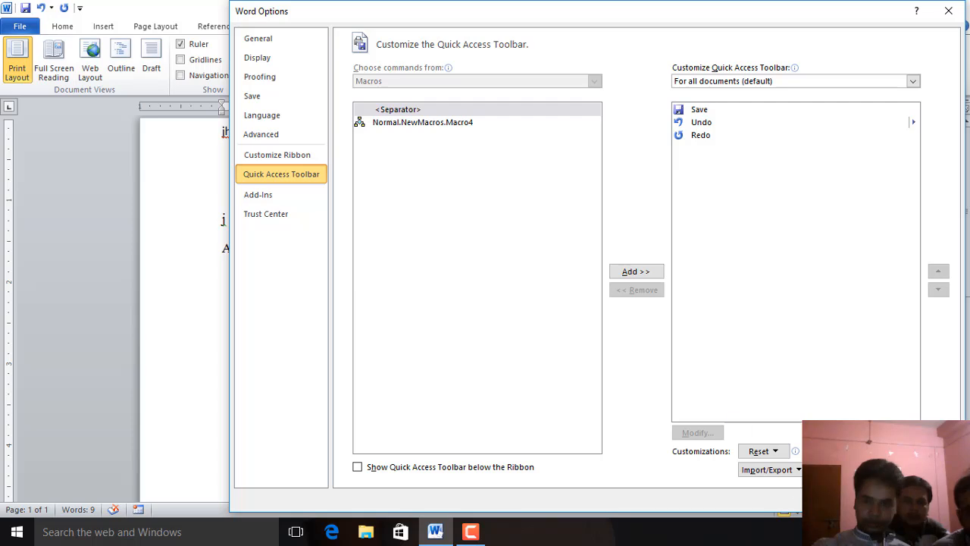
key(Escape)
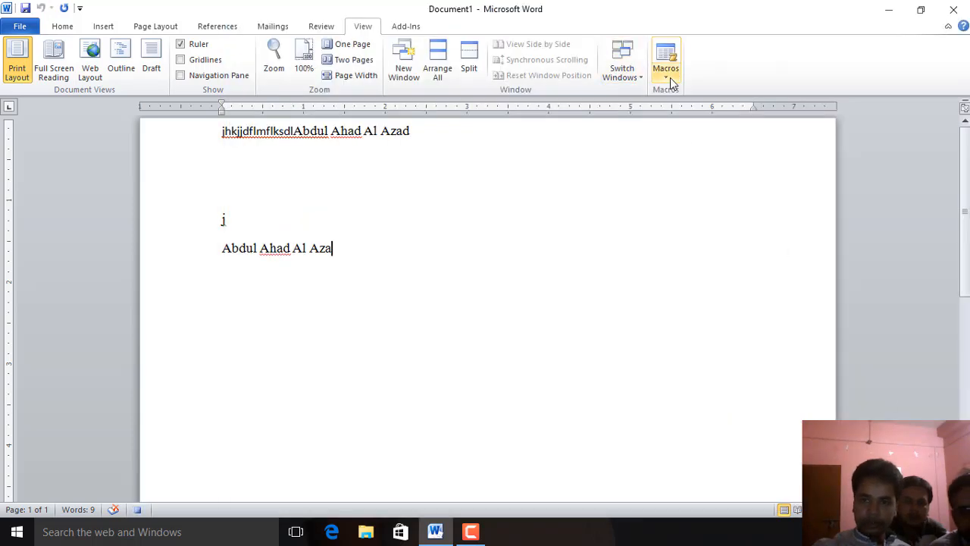
Pause the macro recording and type rytrtyr on a new line, ending with a new paragraph
click(667, 79)
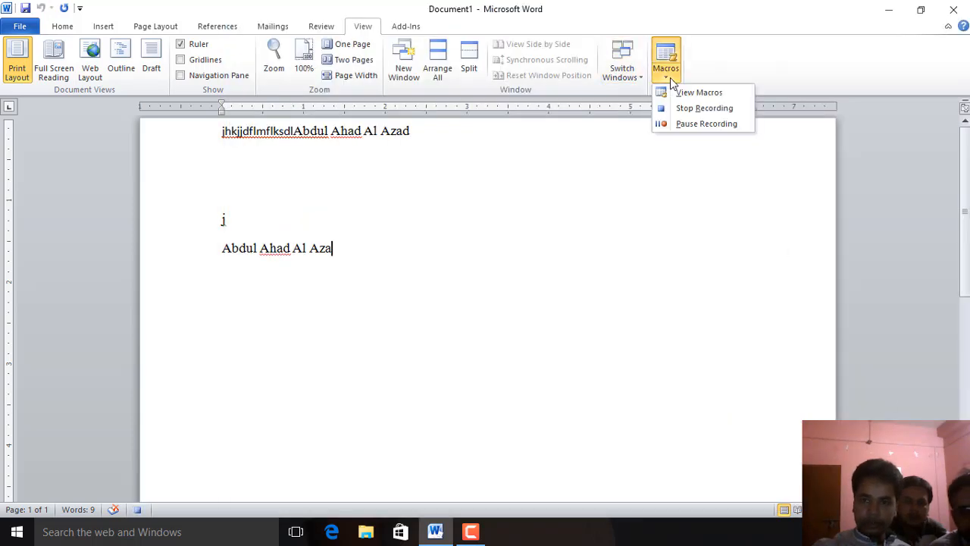
click(696, 124)
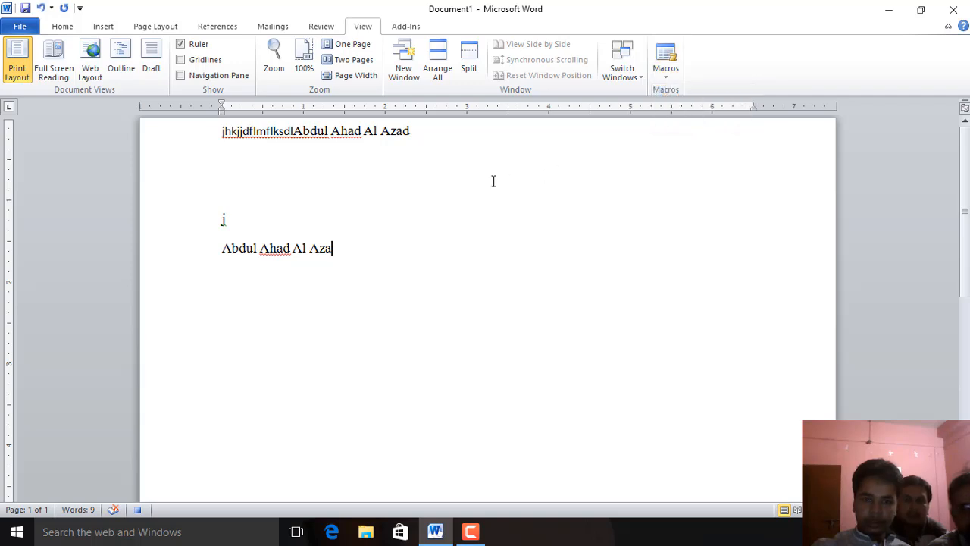
key(Return)
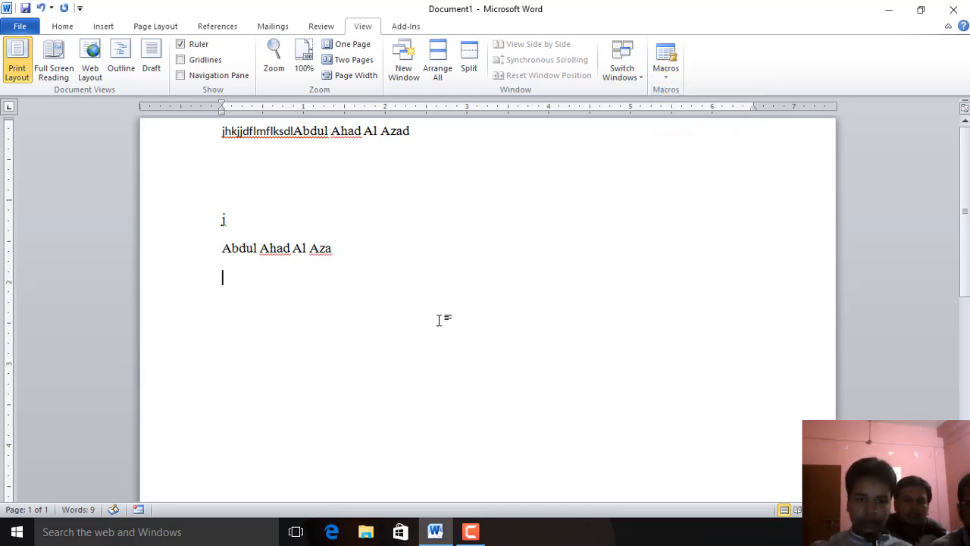
text(rytrtyr)
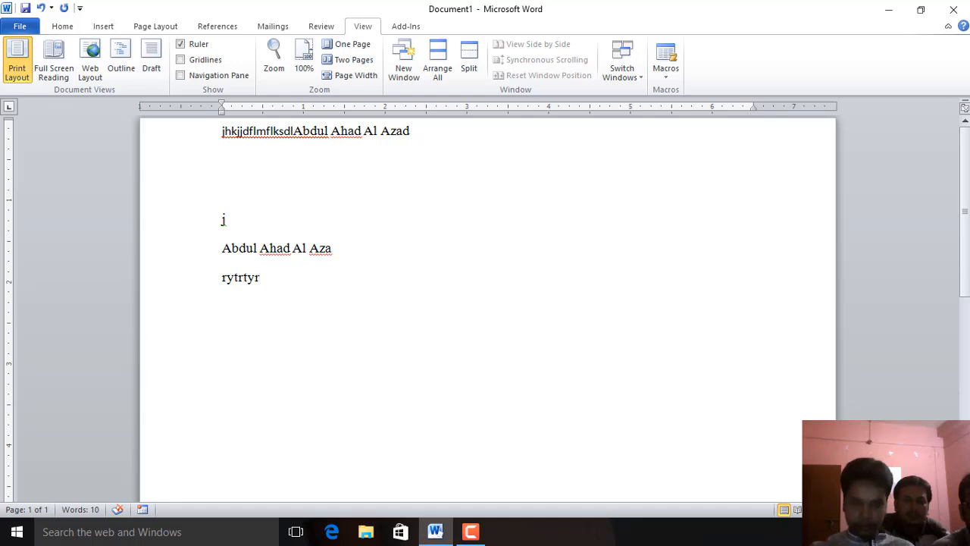
key(Return)
Stop the macro recording and type gdg on the empty line
click(665, 67)
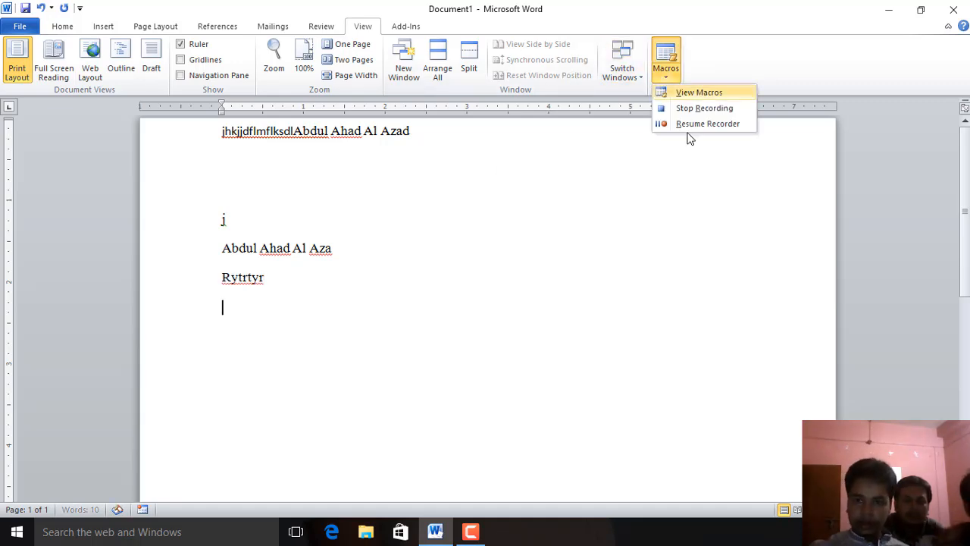
click(692, 110)
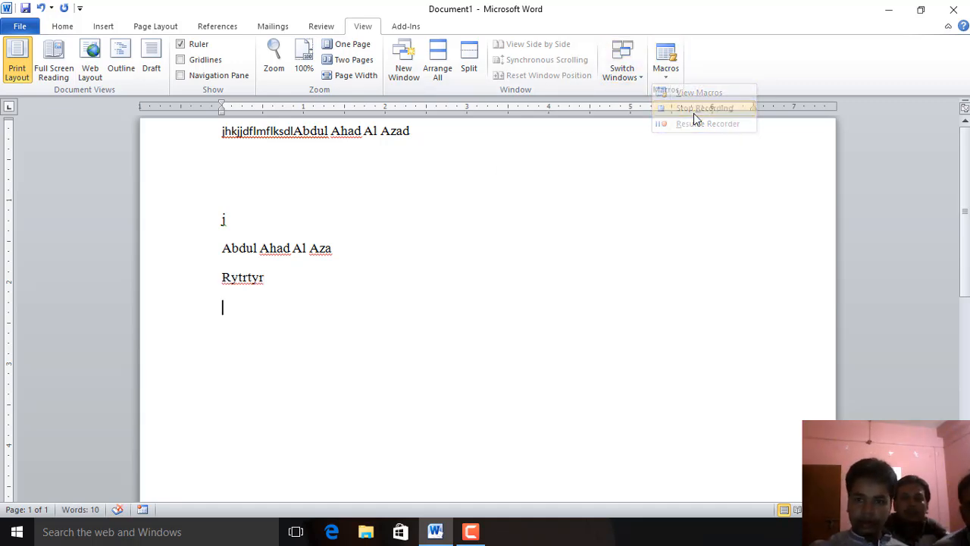
text(gdg)
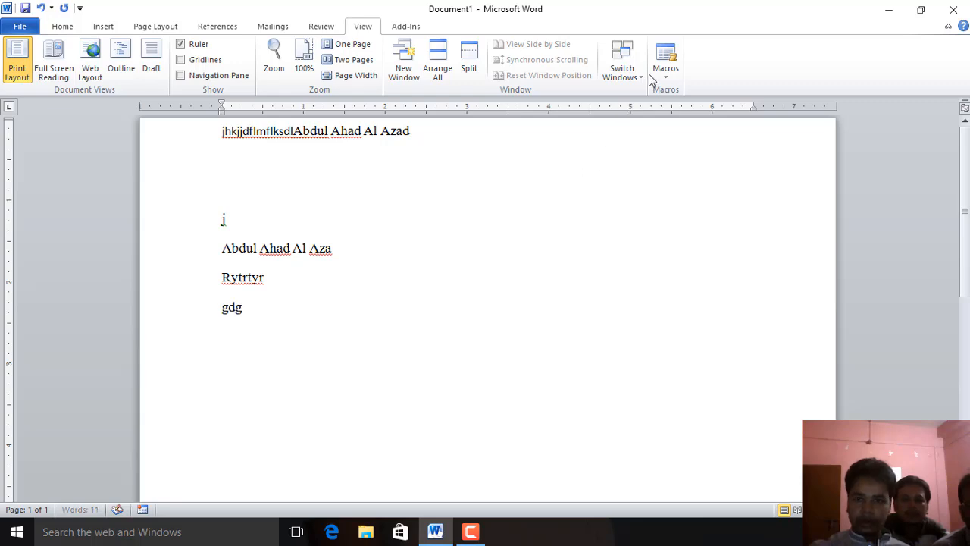
Start recording a new macro named Ahad, stored in all documents
click(668, 76)
click(705, 107)
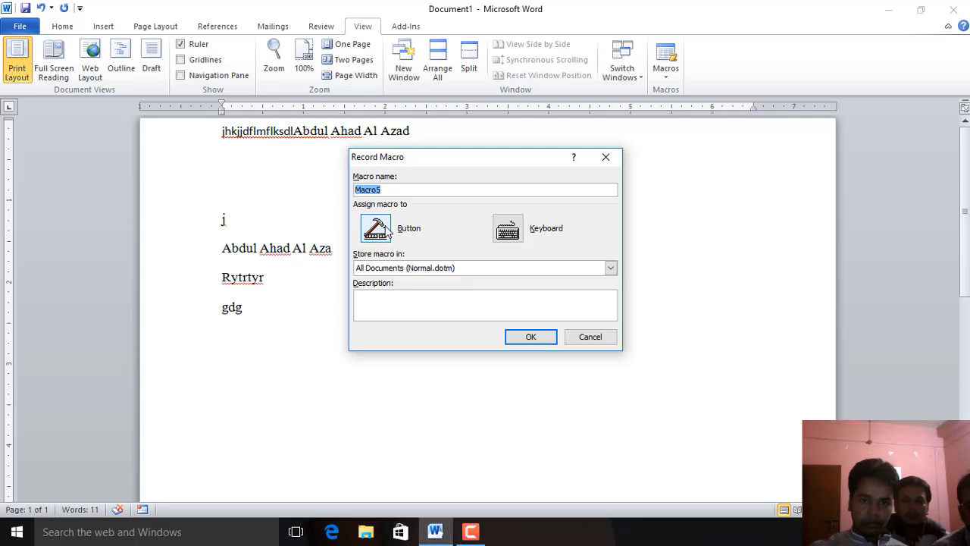
drag(407, 191, 129, 193)
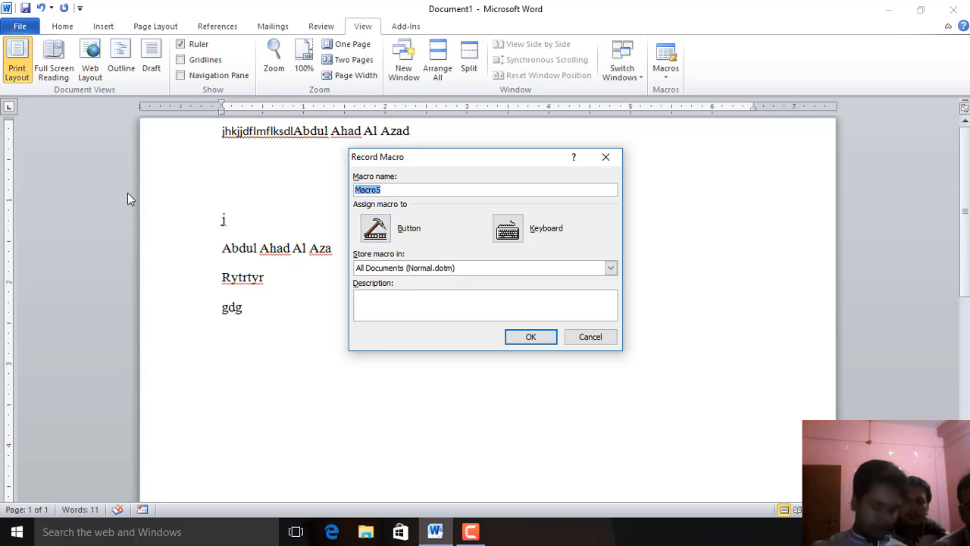
text(A)
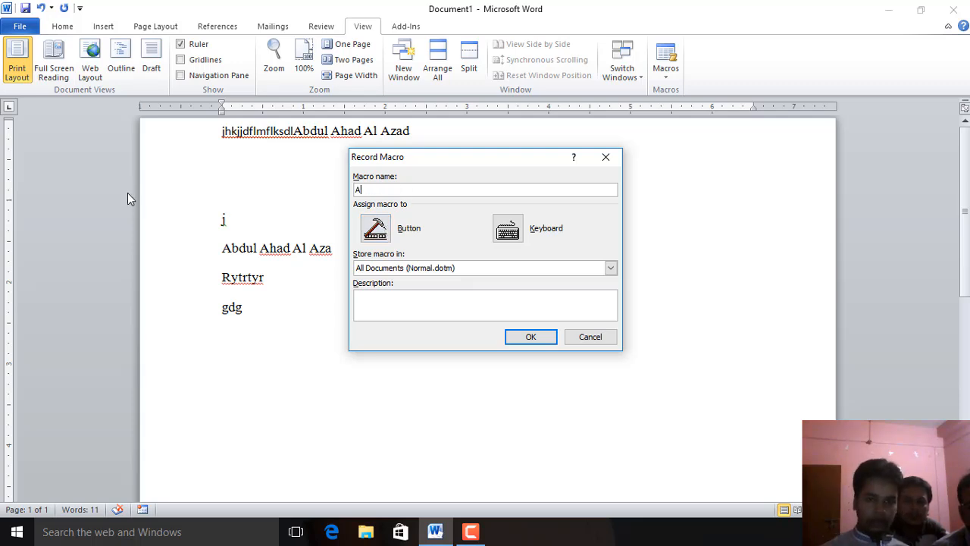
text(had)
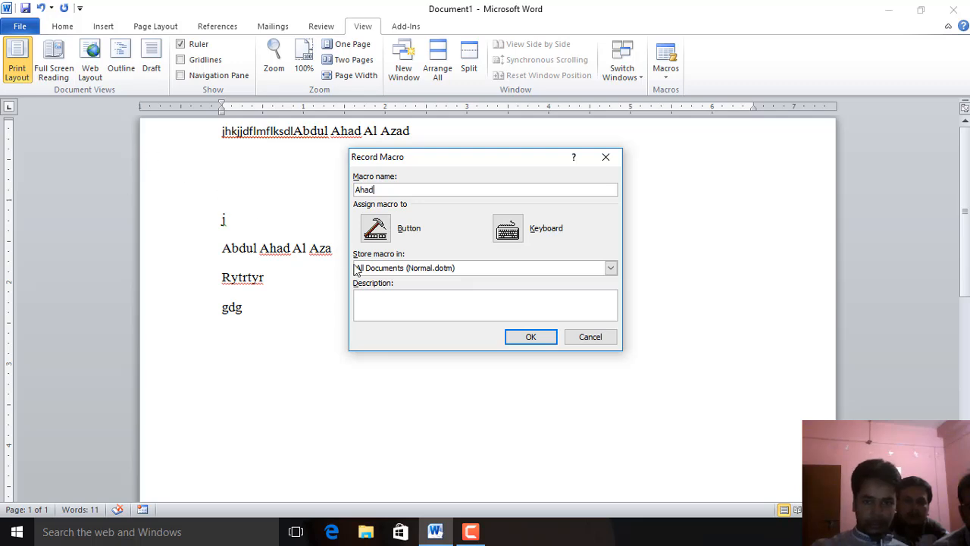
click(540, 337)
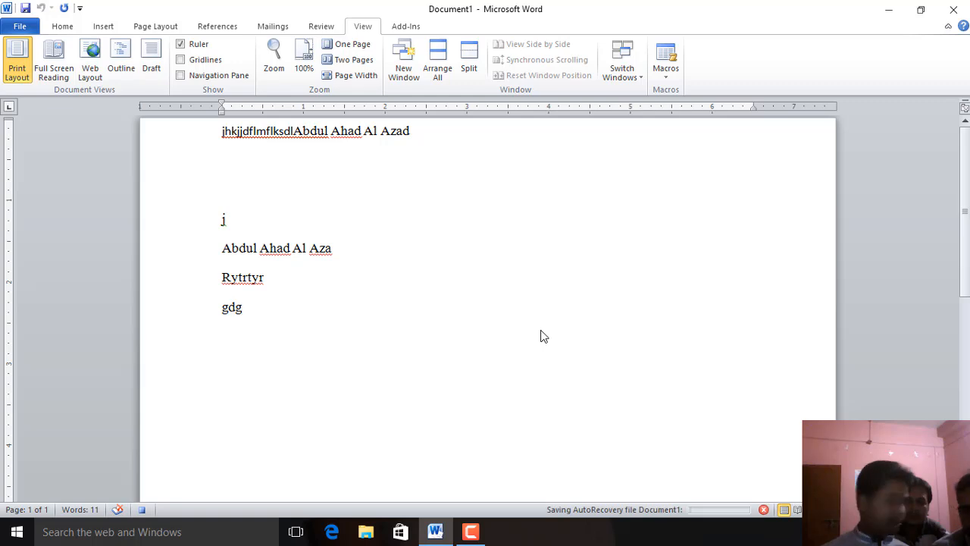
On a new line, type j, remove it, and type Bangladesh as the recorded text
key(Return)
text(j)
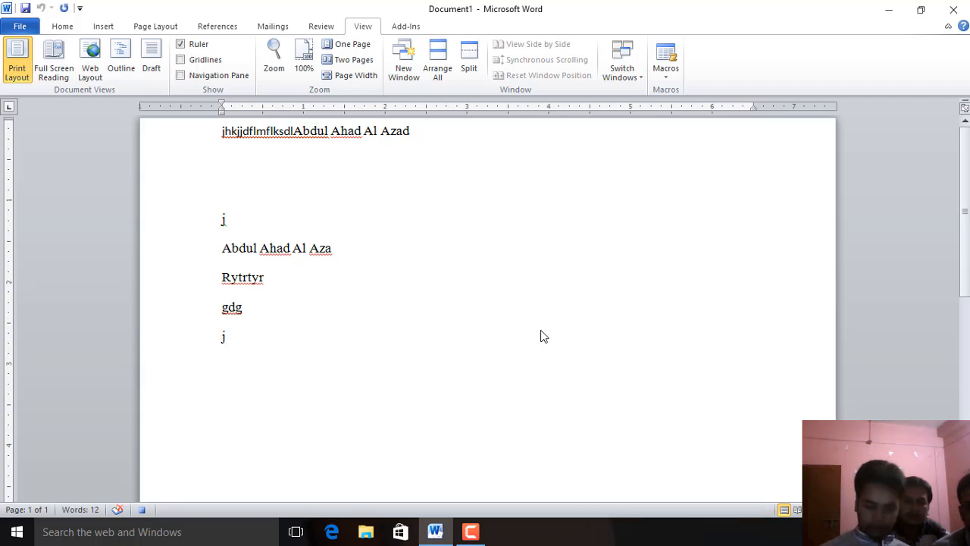
key(BackSpace)
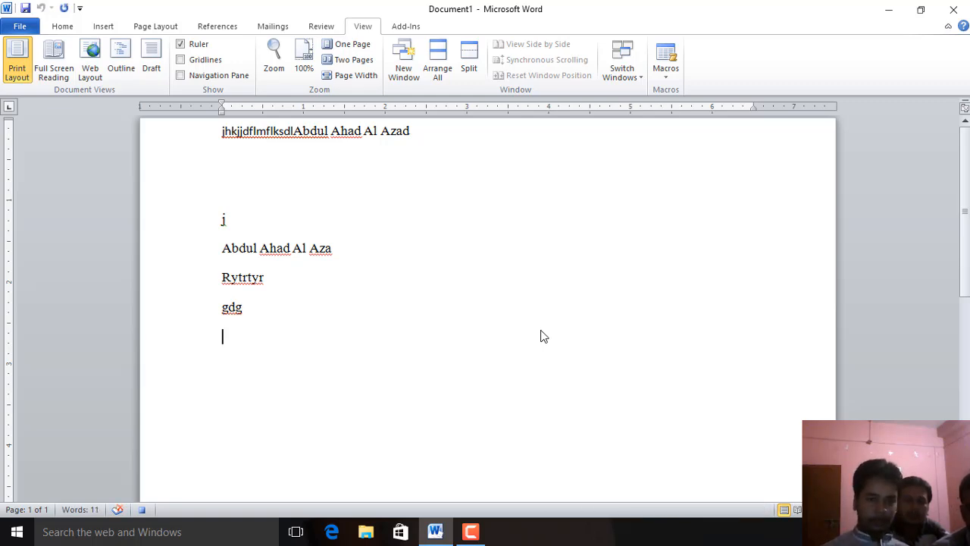
text(Bangladesh)
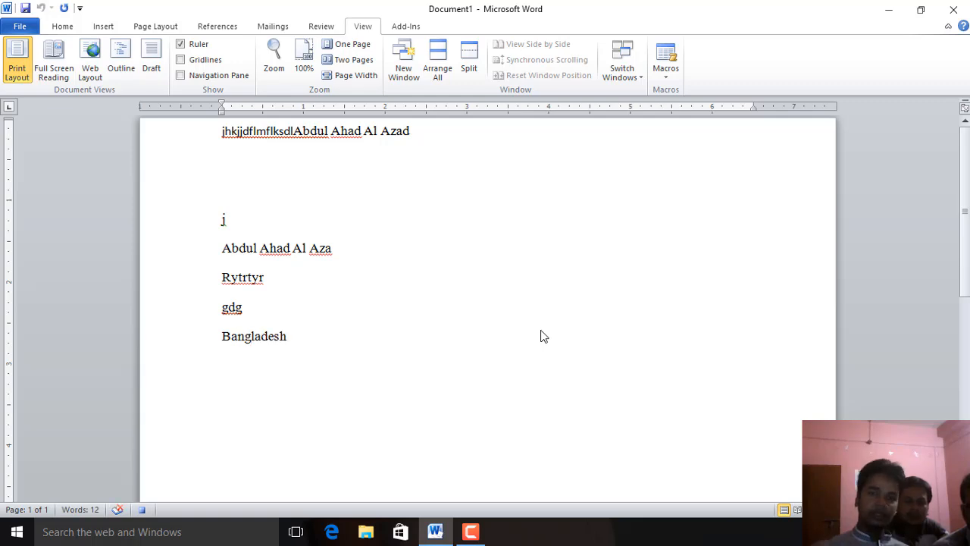
Stop recording the Ahad macro and delete all text in the document
click(667, 76)
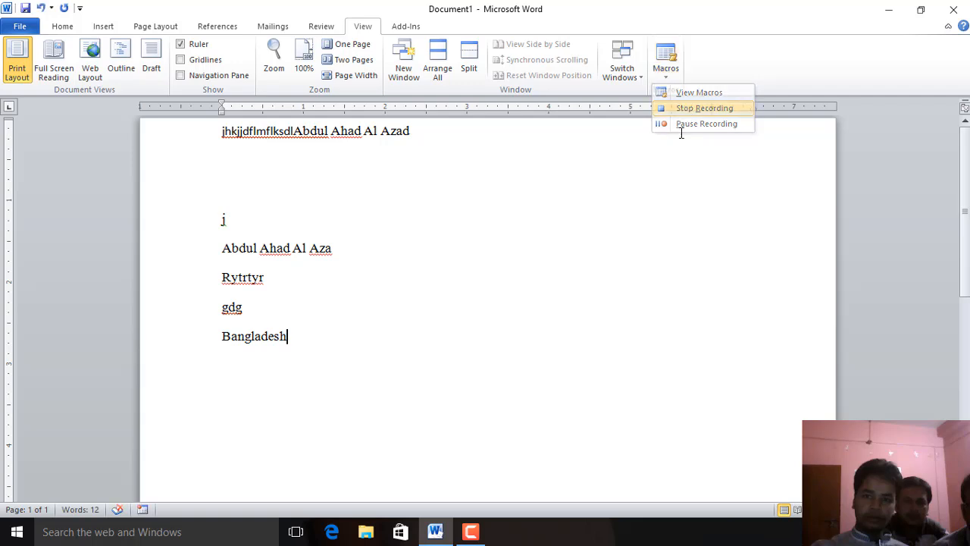
click(479, 316)
key(ctrl+a)
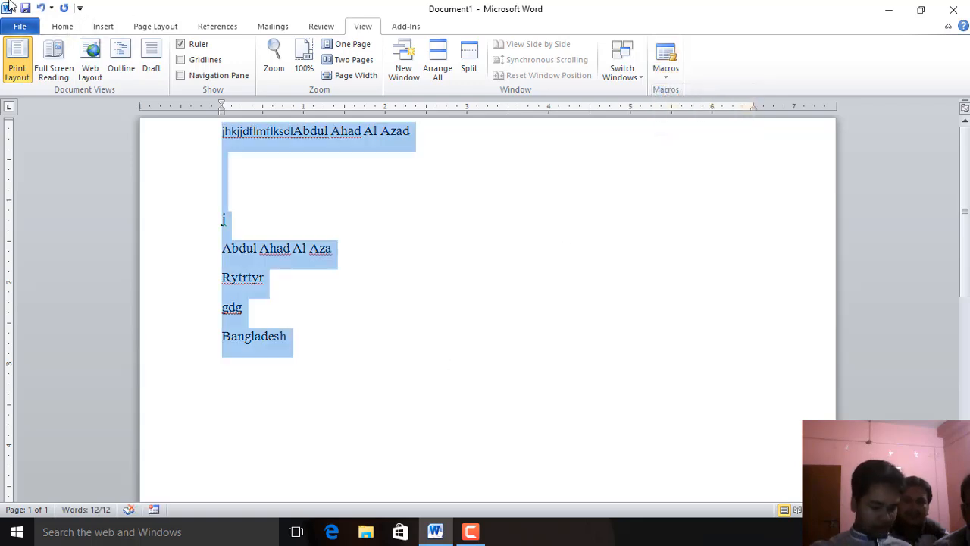
key(Delete)
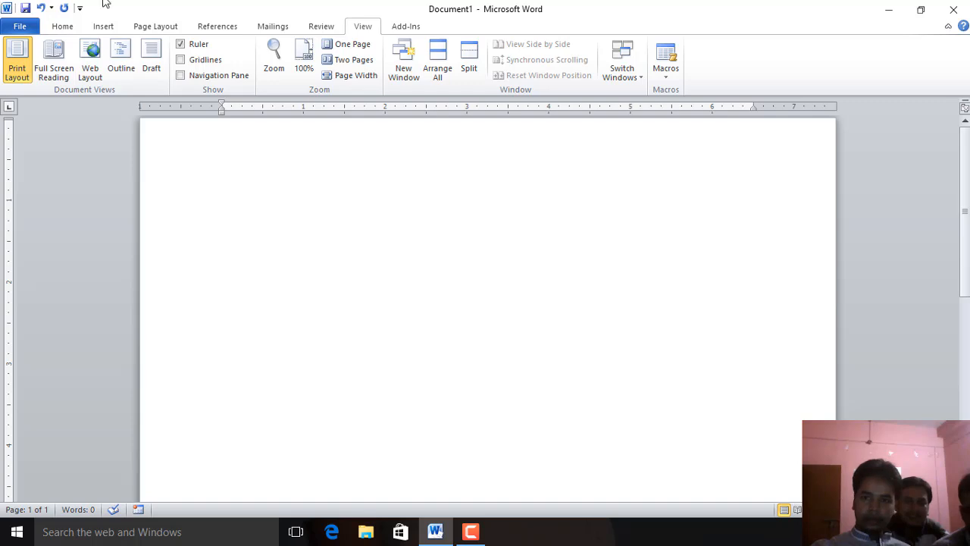
Run the Ahad macro from the macros list, then select and delete all document text
click(667, 74)
click(682, 93)
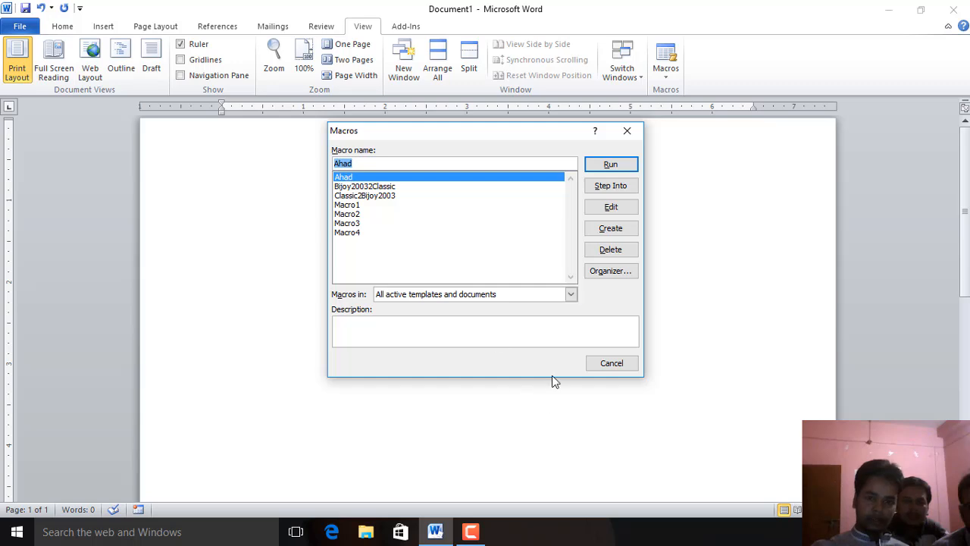
click(611, 165)
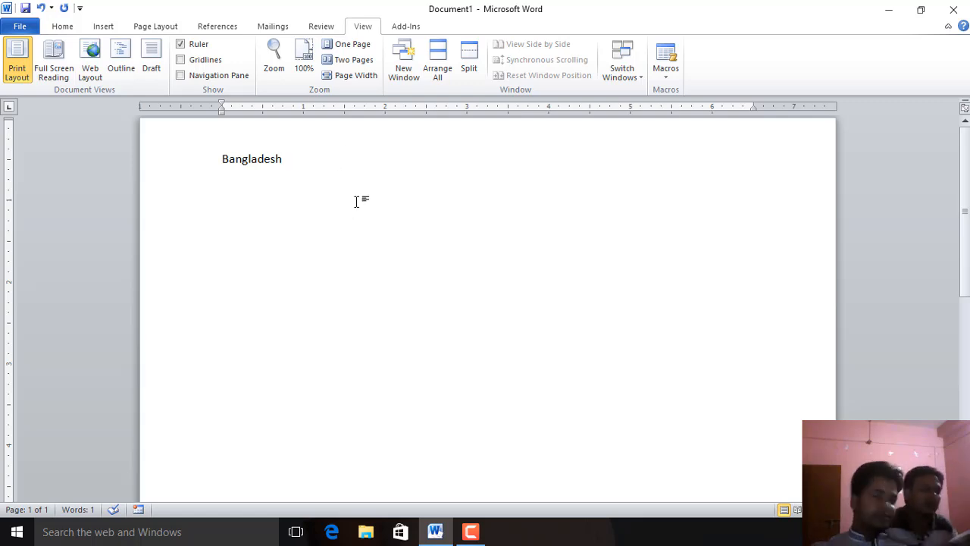
key(ctrl+a)
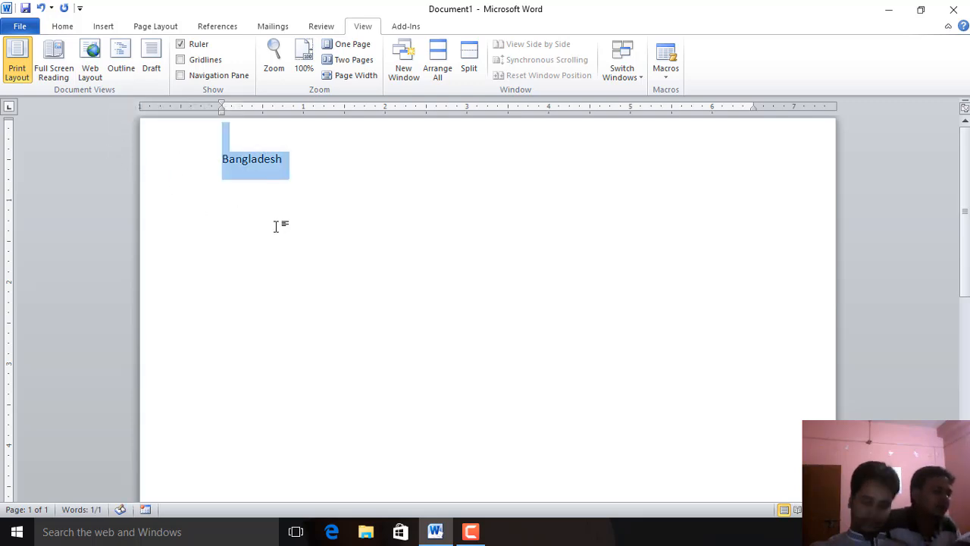
key(Delete)
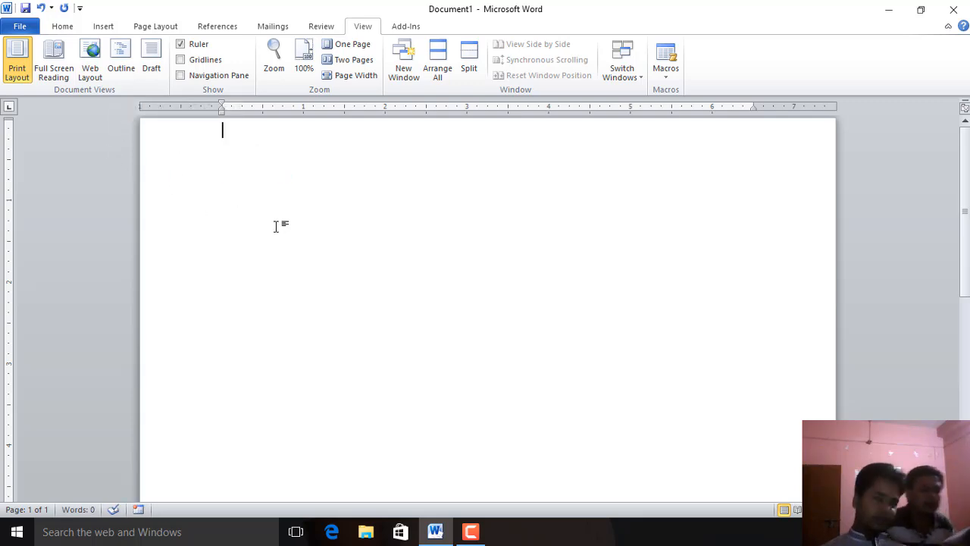
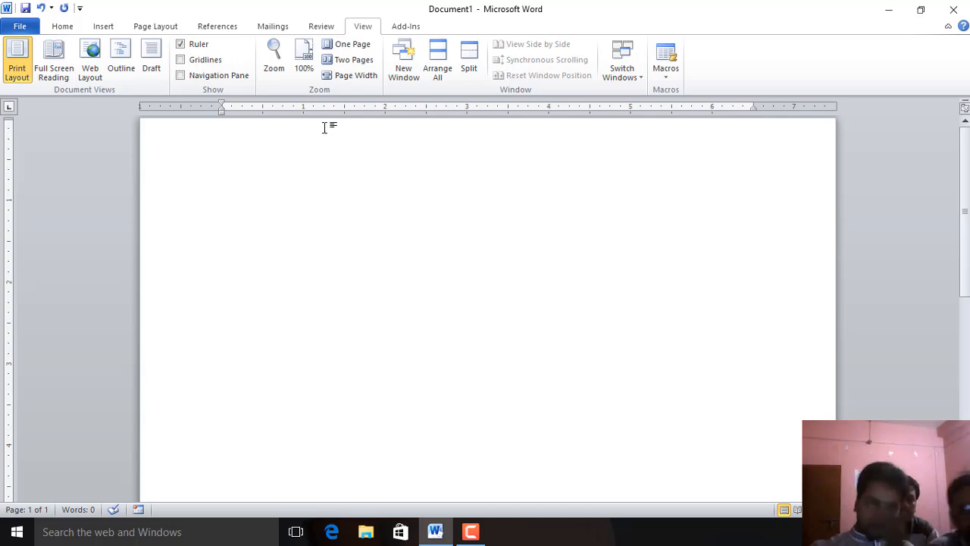
Insert a Plain Number 3 page number at the bottom of the page and right-align it in the footer
click(64, 30)
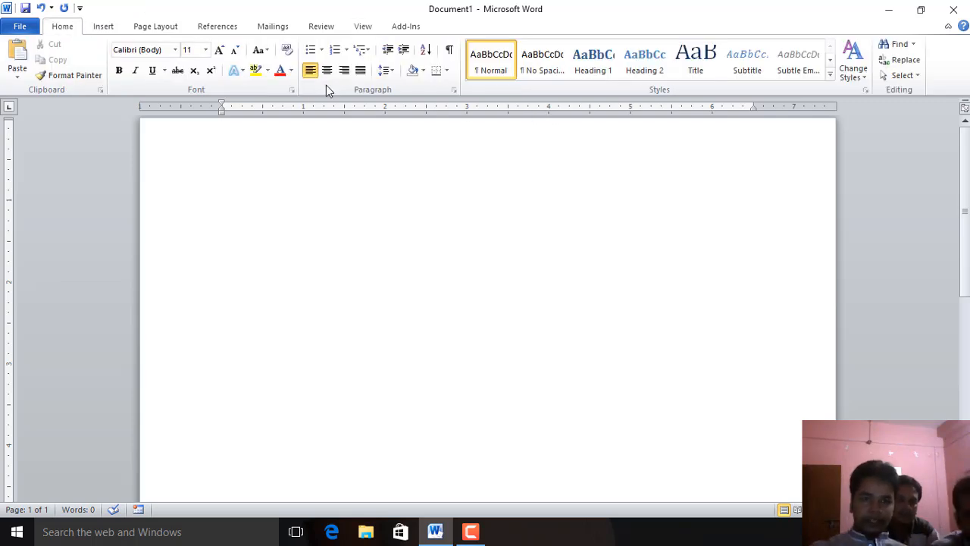
click(104, 27)
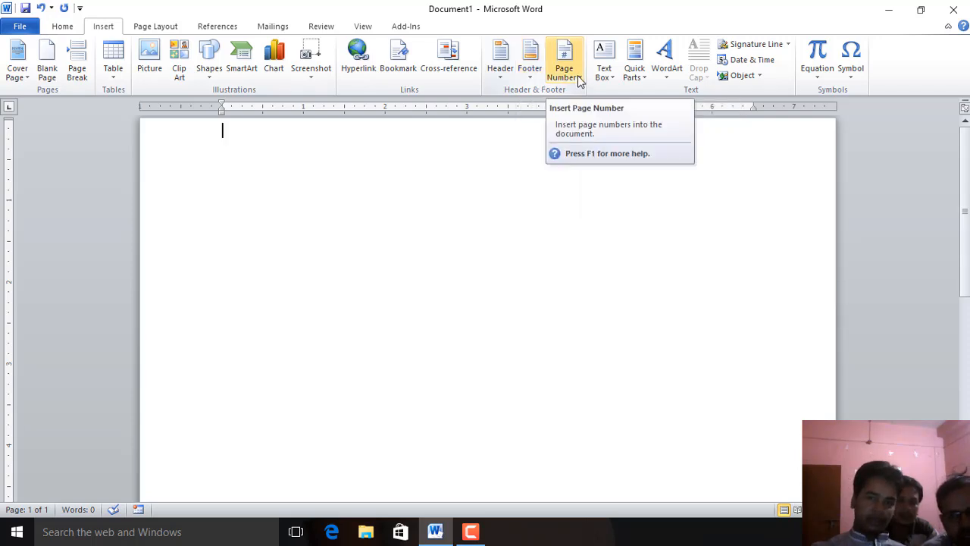
click(580, 79)
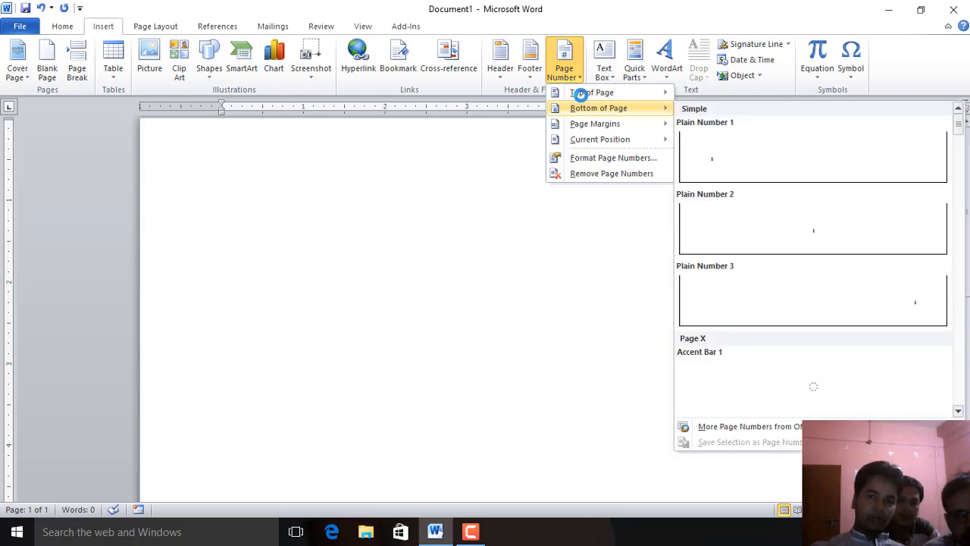
mouse_move(594, 130)
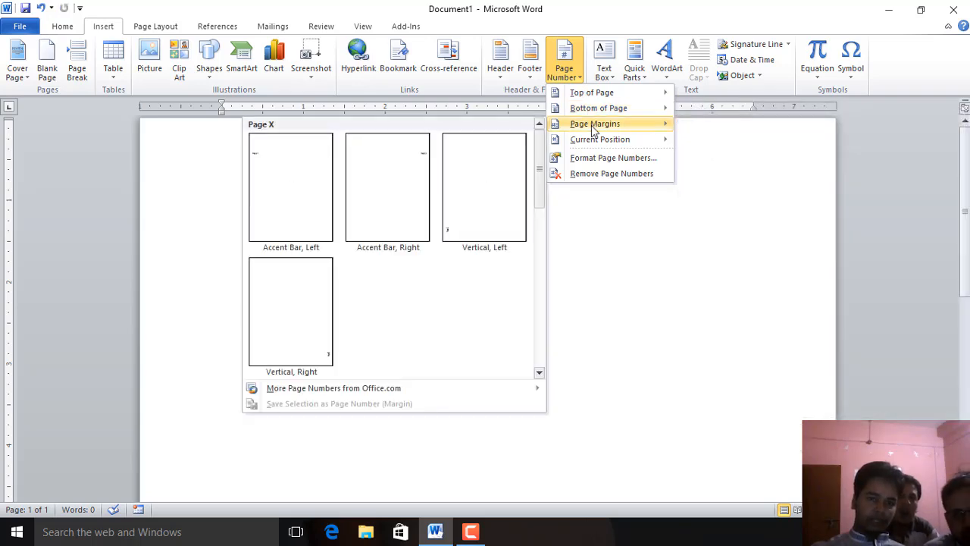
mouse_move(590, 110)
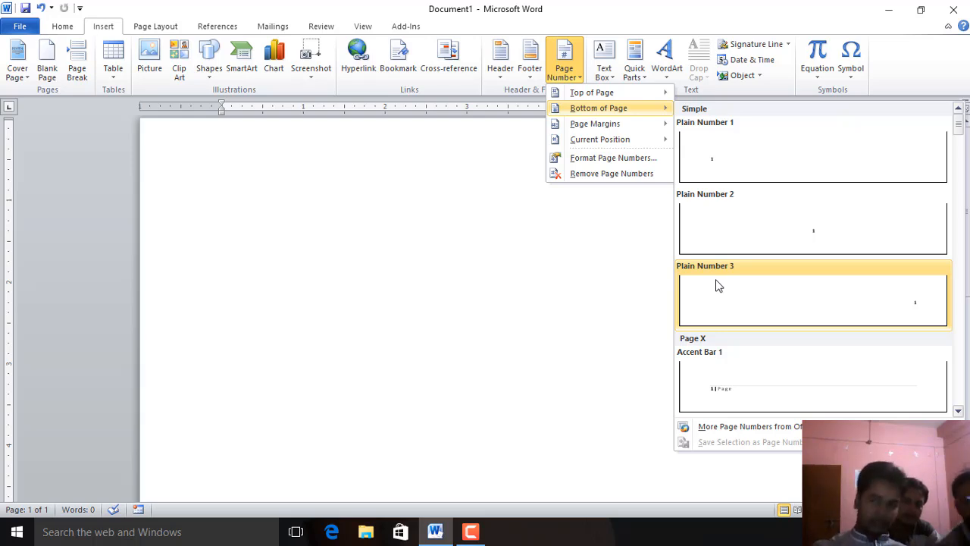
click(796, 223)
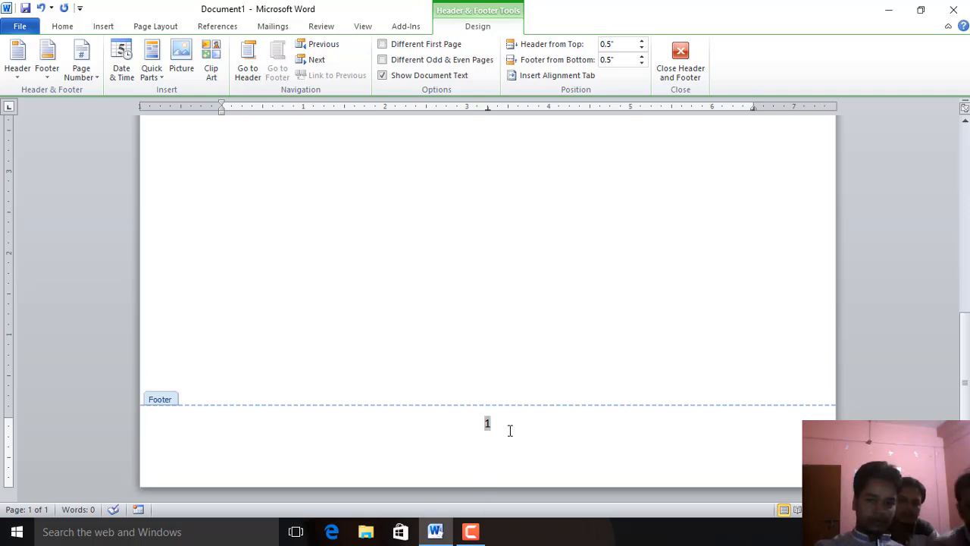
click(62, 27)
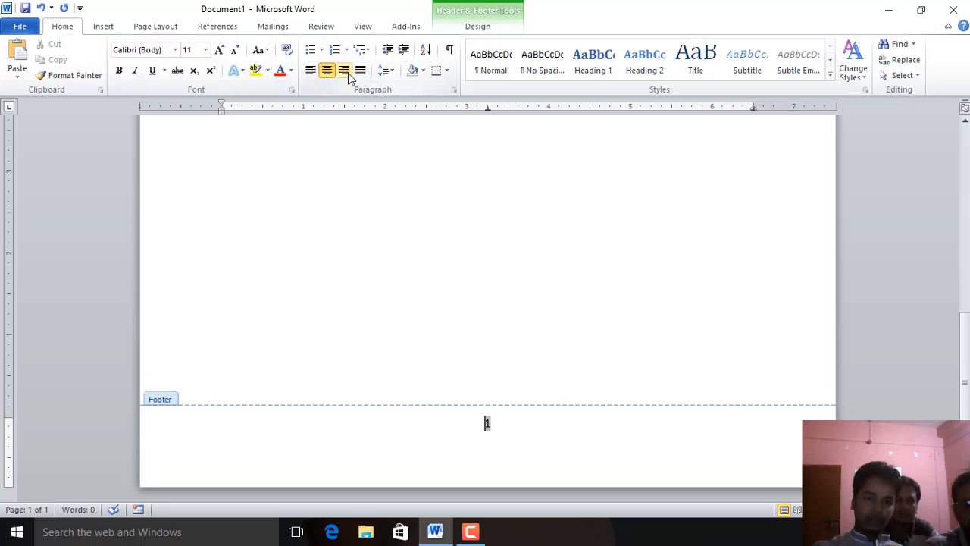
click(347, 72)
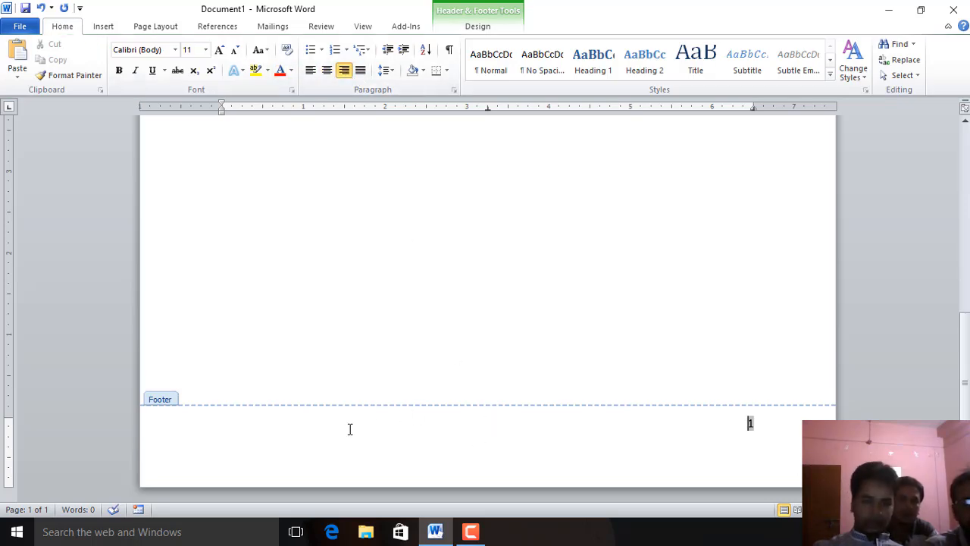
Type Byda in the footer ahead of the page number
triple_click(381, 416)
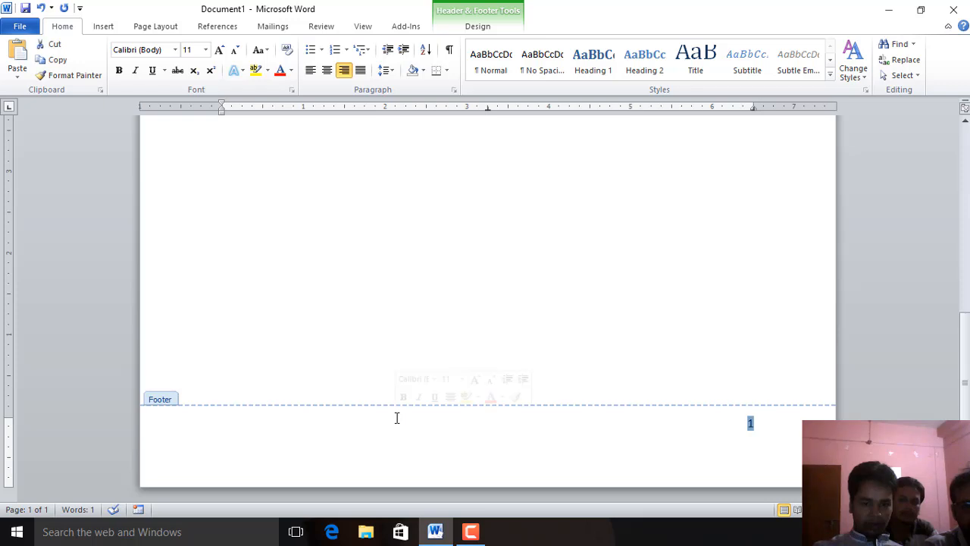
click(400, 418)
text(gfdg)
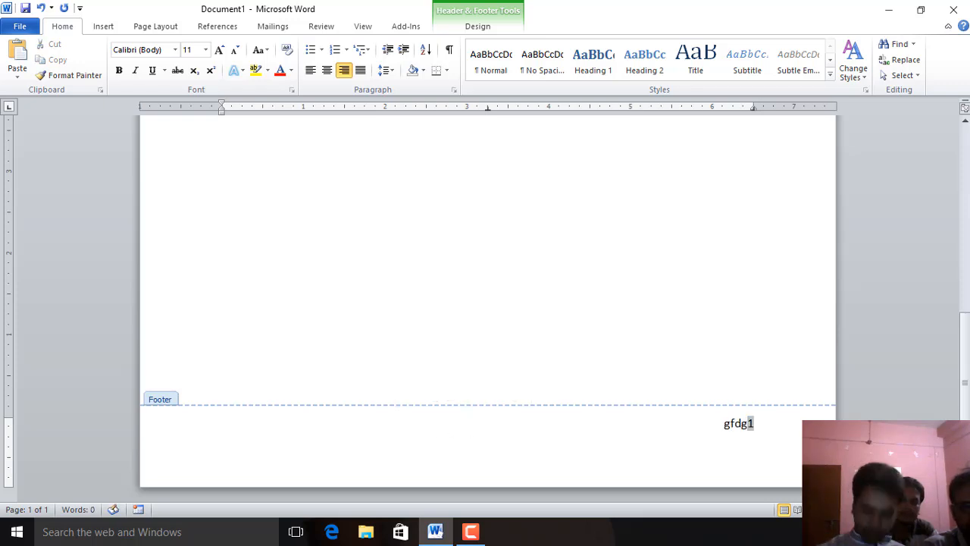
key(BackSpace)
key(BackSpace)
key(BackSpace)
key(BackSpace)
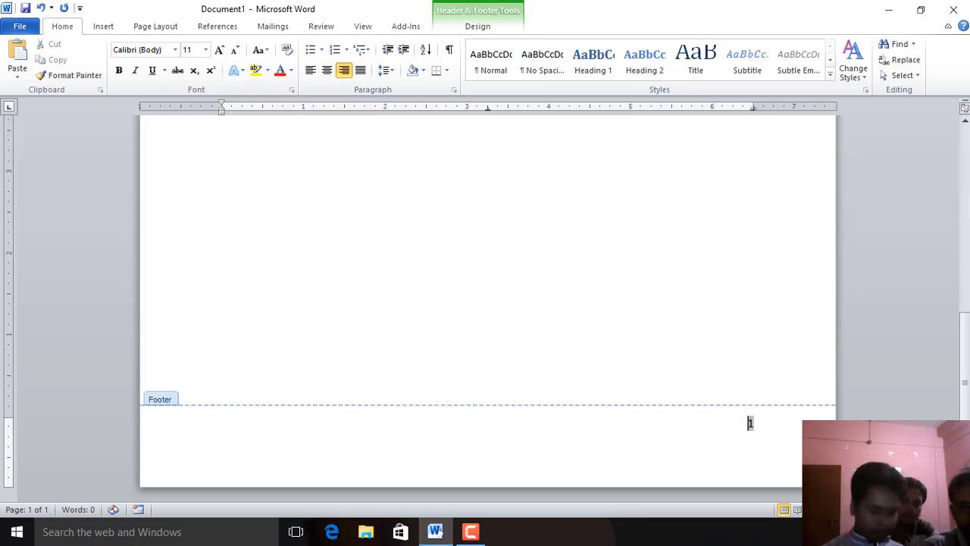
text(Byda)
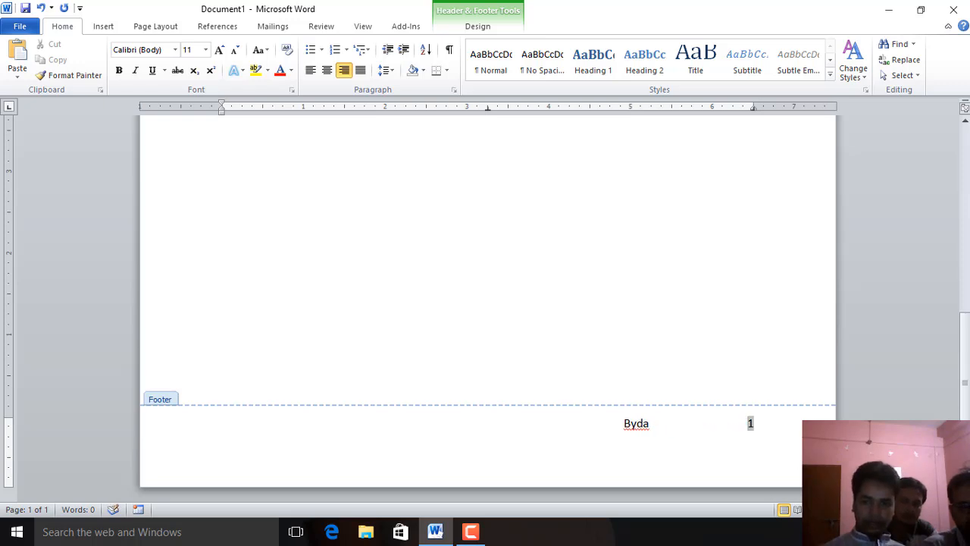
Move Byda towards the centre of the footer
click(637, 424)
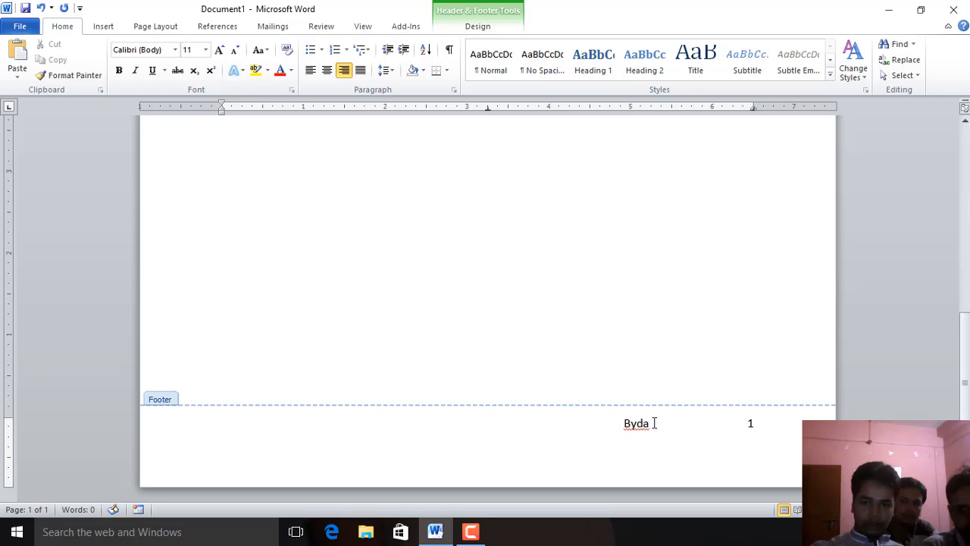
double_click(373, 419)
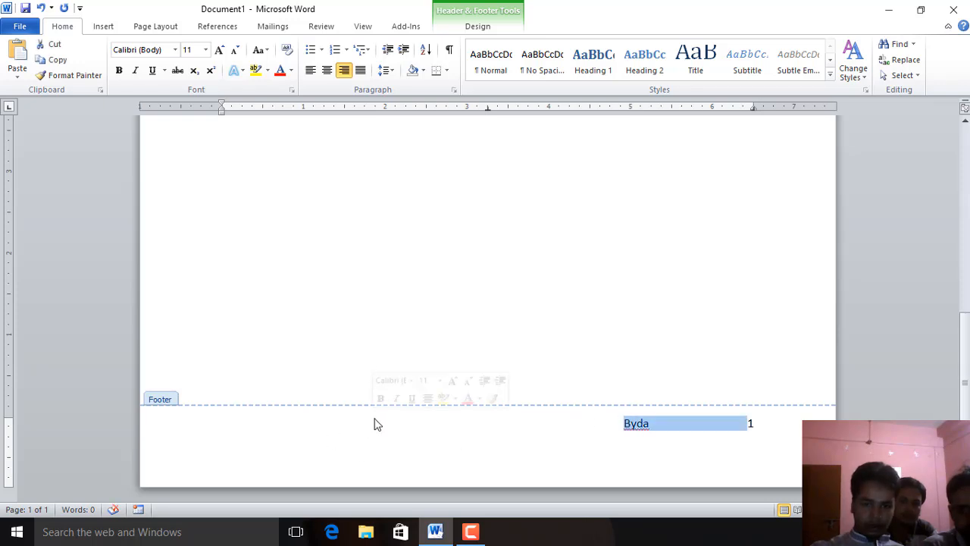
click(667, 425)
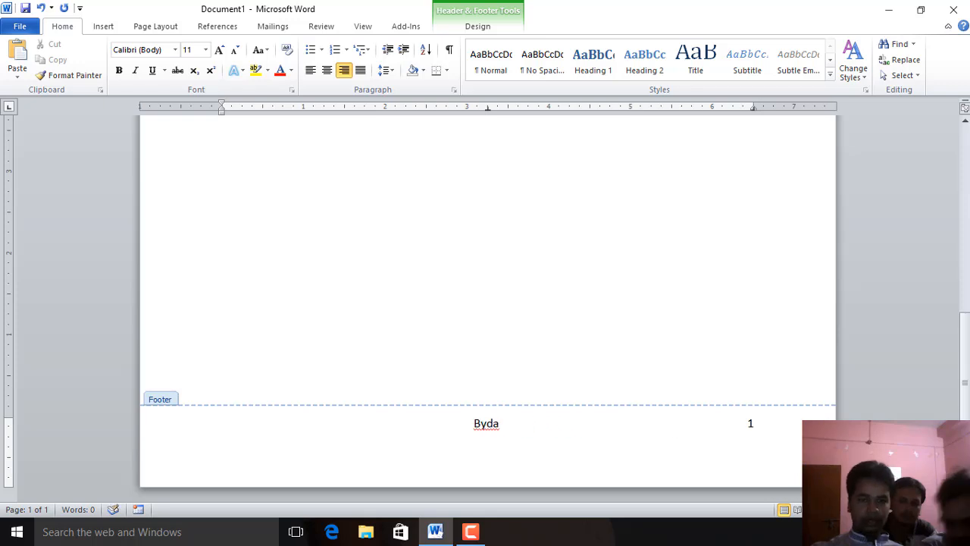
drag(487, 427, 423, 427)
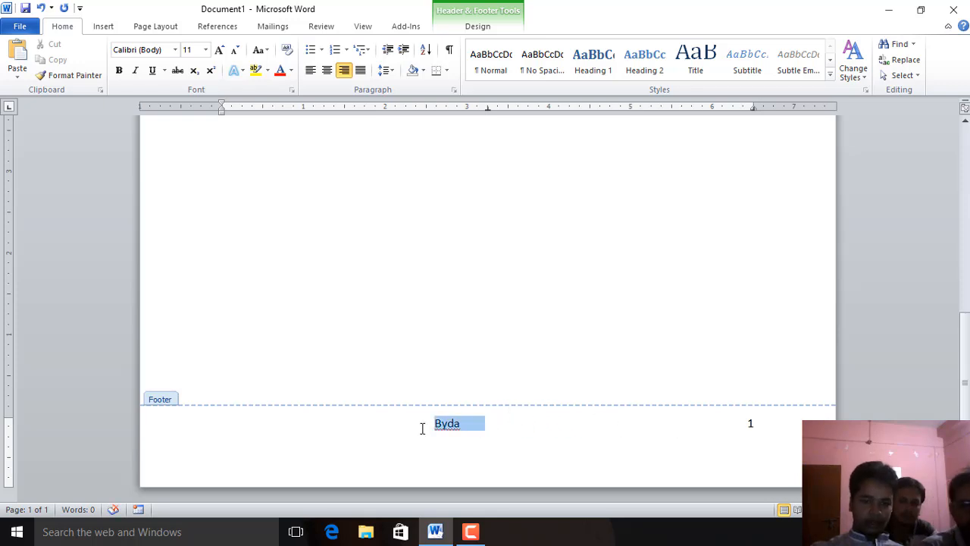
click(585, 441)
Type Microsoft Word -2010 in the page header
scroll(529, 429, up, 10)
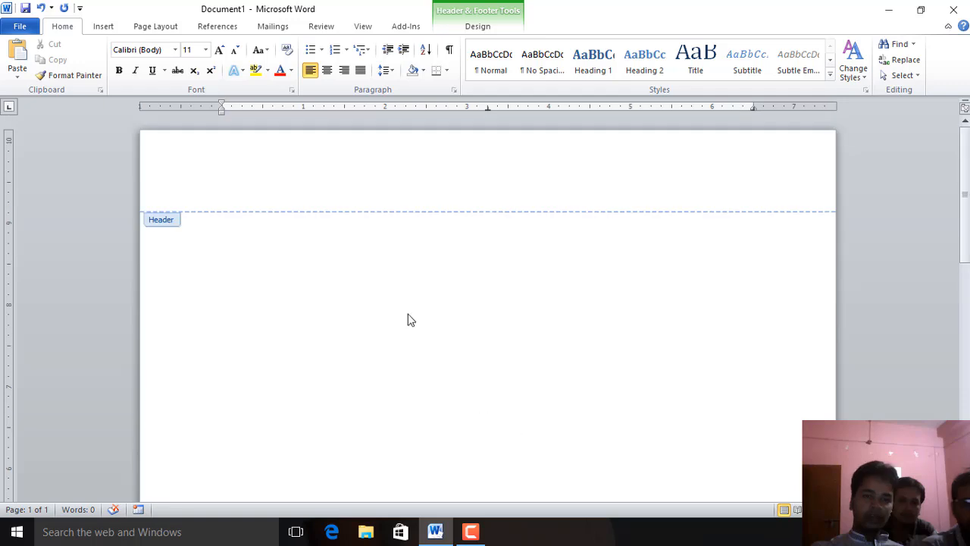
click(360, 181)
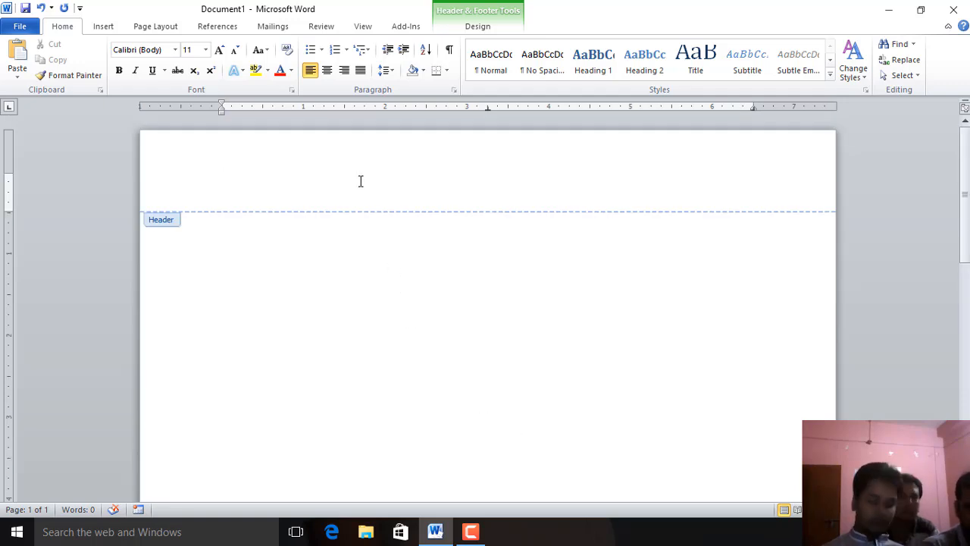
text(M)
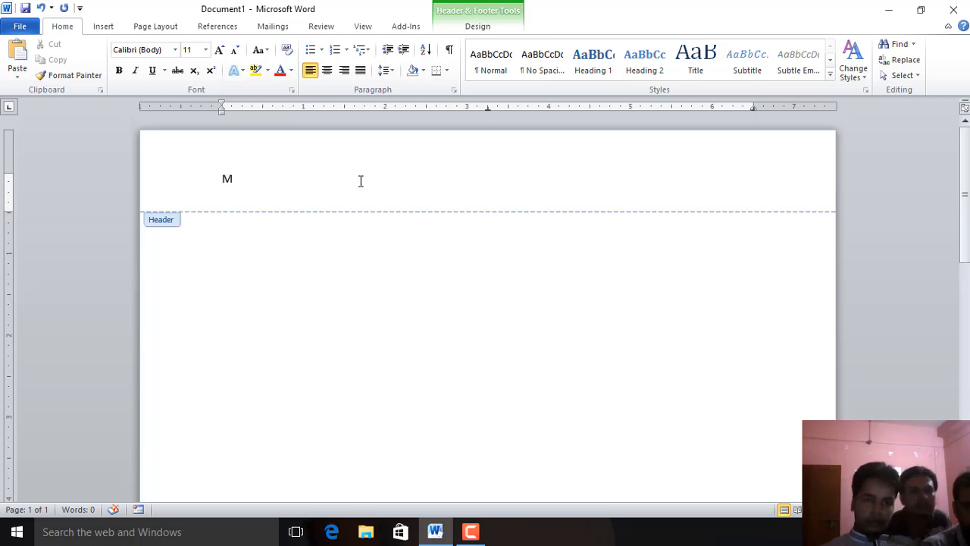
text(icrosof)
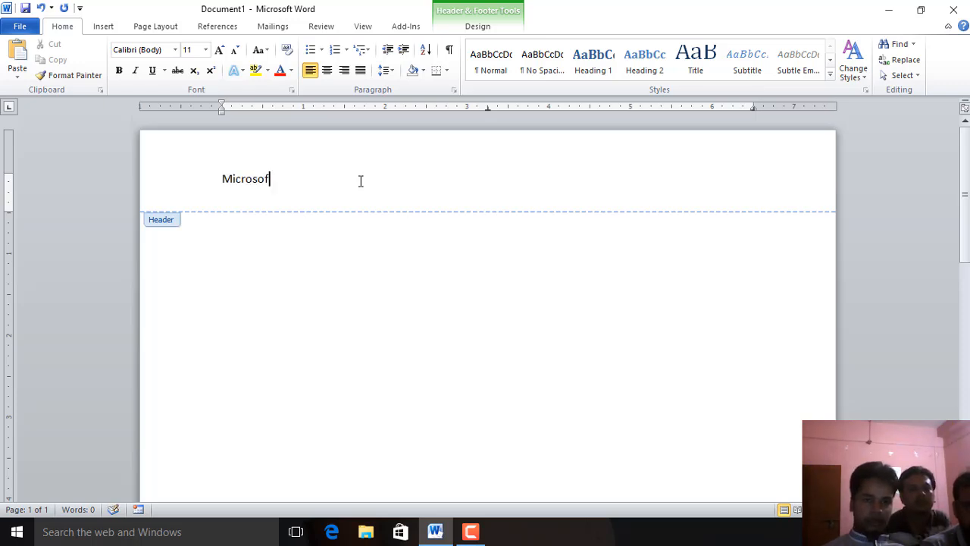
text(t Word)
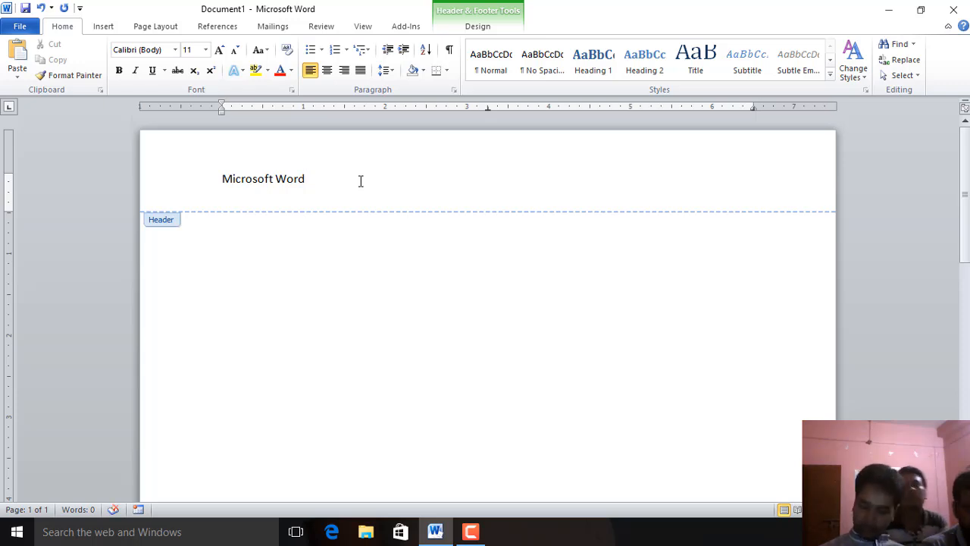
text( -2010)
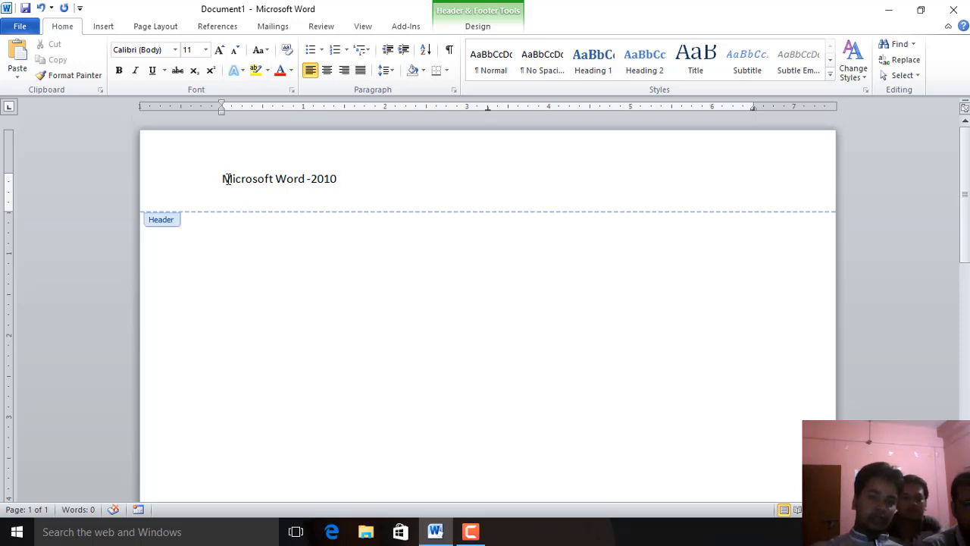
Right-align the header text and set its font size to 16
click(327, 72)
click(345, 71)
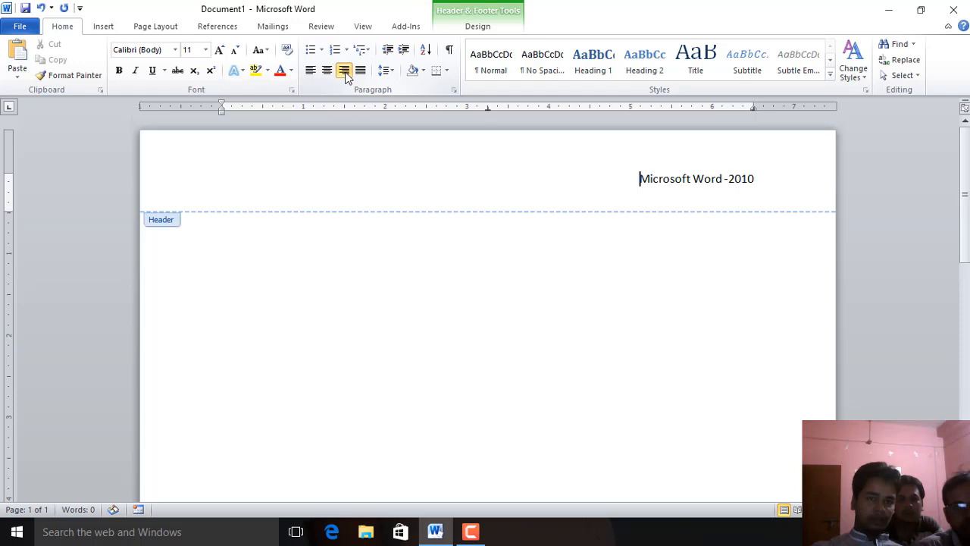
click(327, 70)
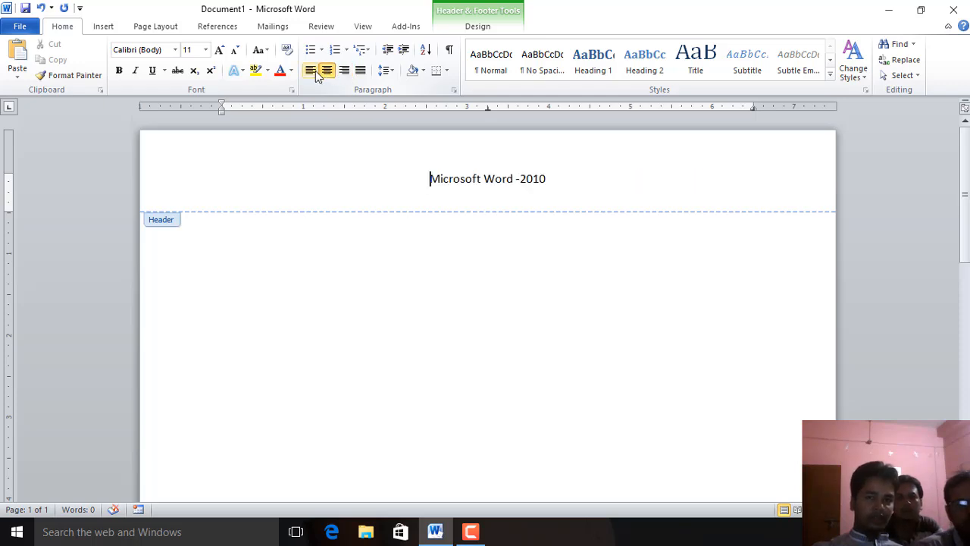
click(345, 72)
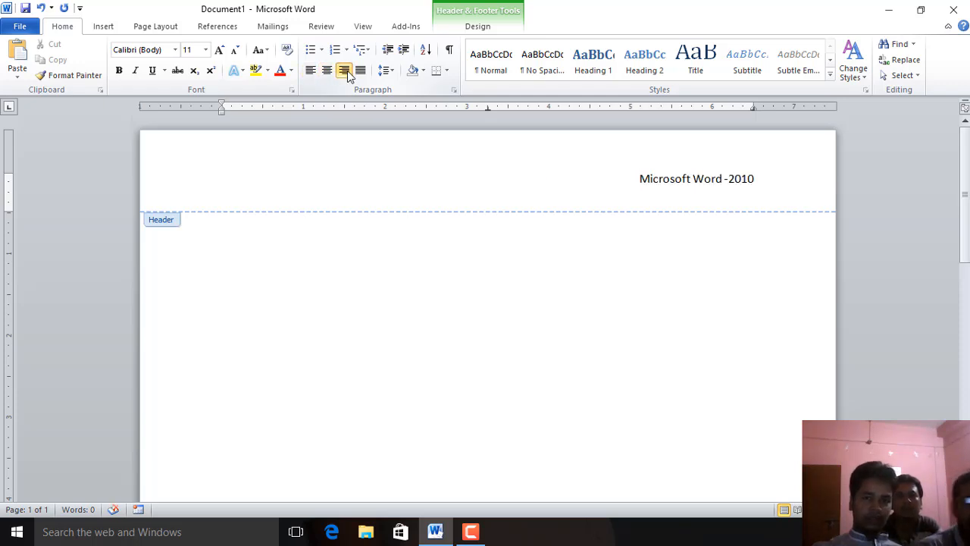
drag(764, 175, 604, 163)
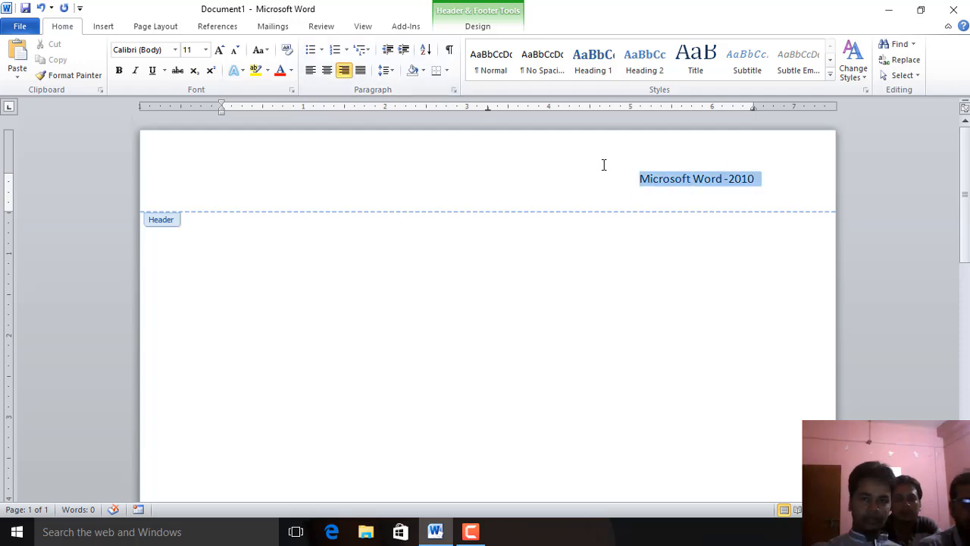
click(206, 50)
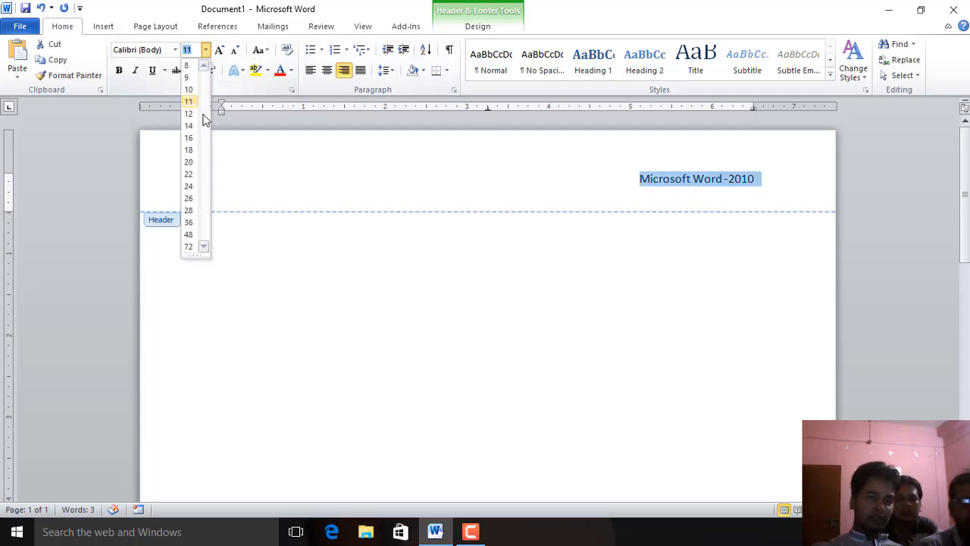
click(195, 140)
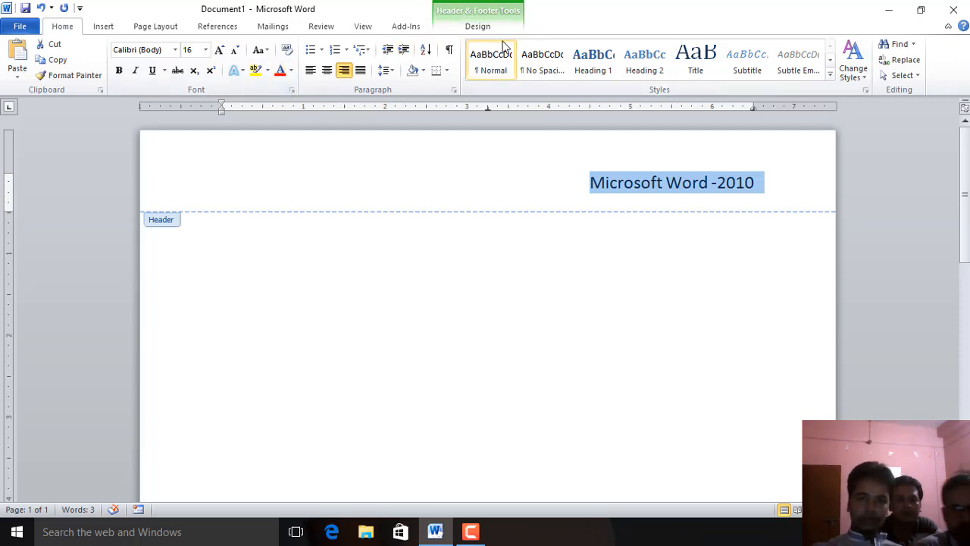
Close the header and footer editing
click(480, 34)
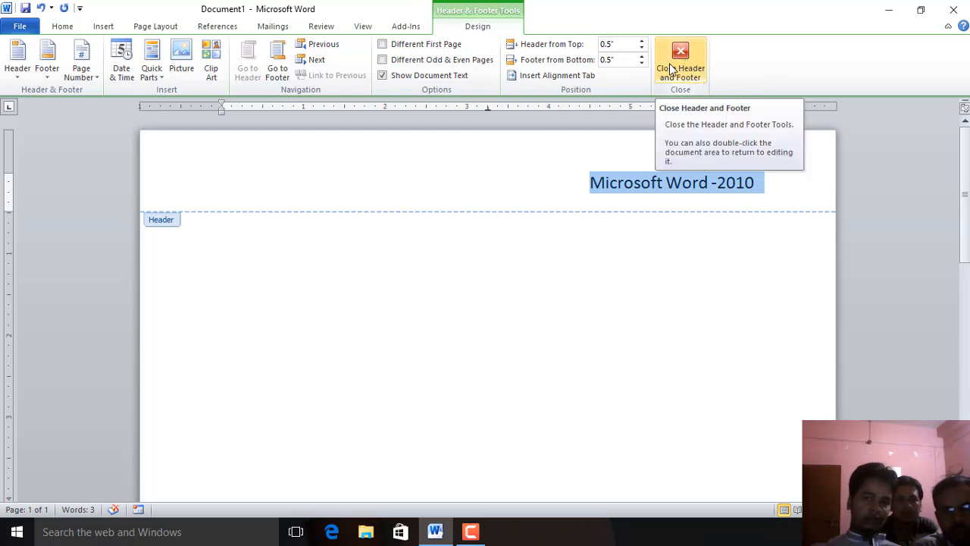
click(674, 66)
scroll(684, 364, down, 3)
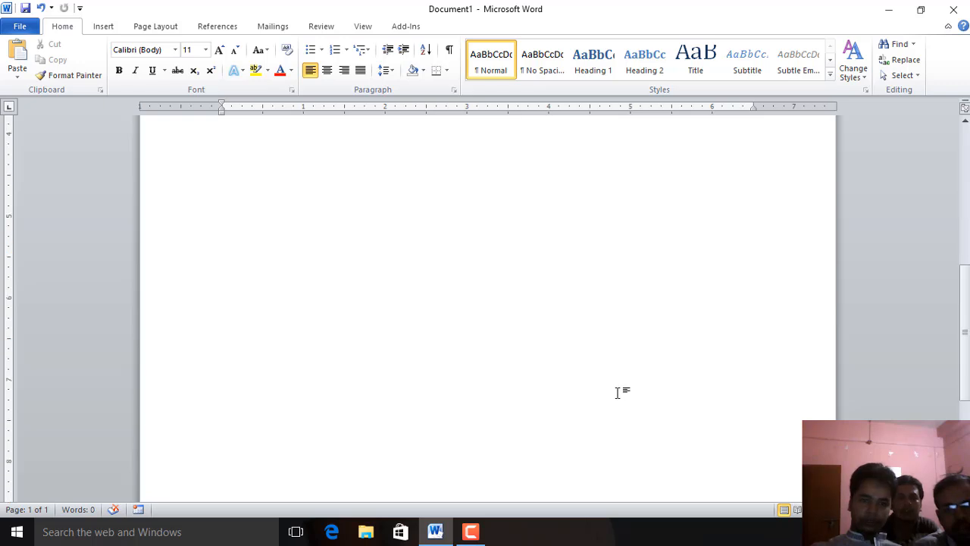
ctrl+scroll(684, 392, down, 8)
ctrl+scroll(405, 381, up, 3)
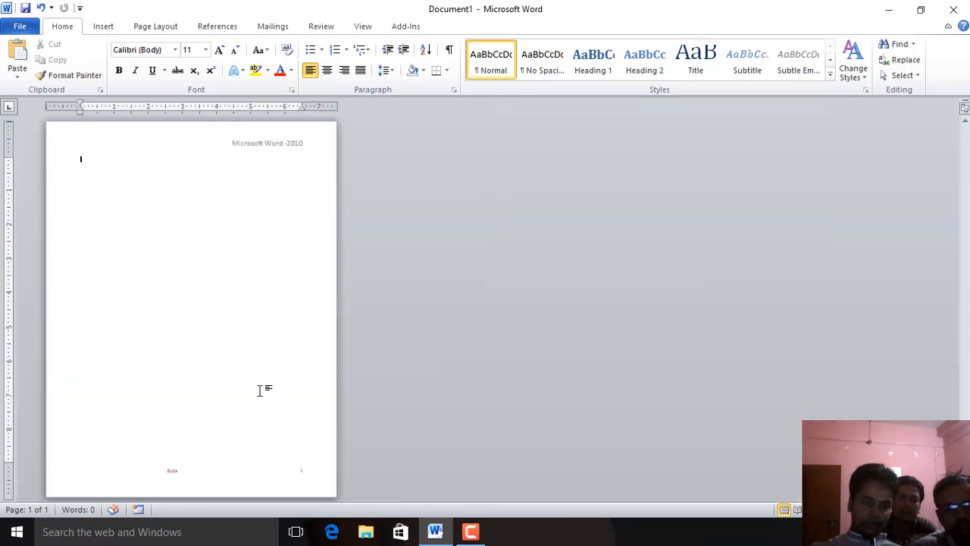
Insert three page breaks to add new pages to the document
key(ctrl+Return)
key(ctrl+Return)
key(ctrl+Return)
key(ctrl+Return)
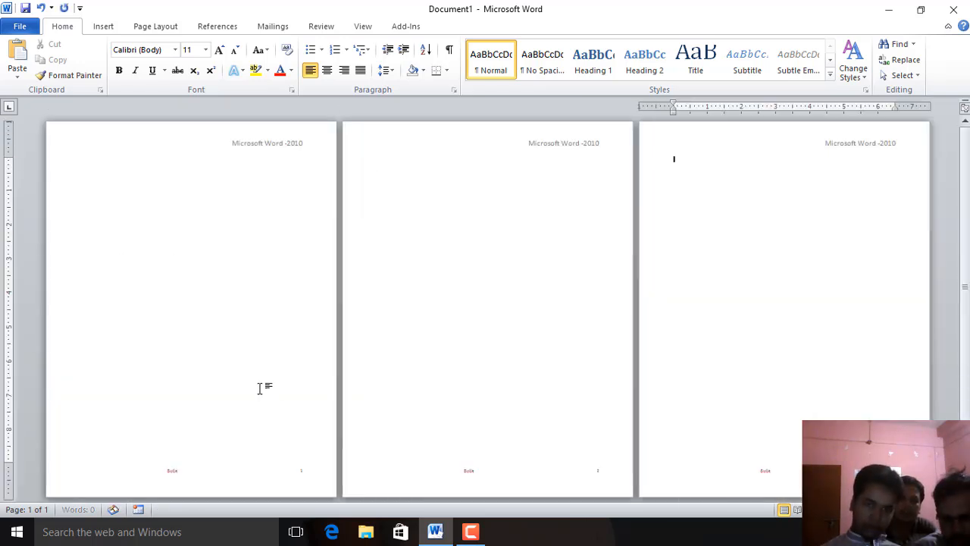
ctrl+scroll(357, 485, up, 5)
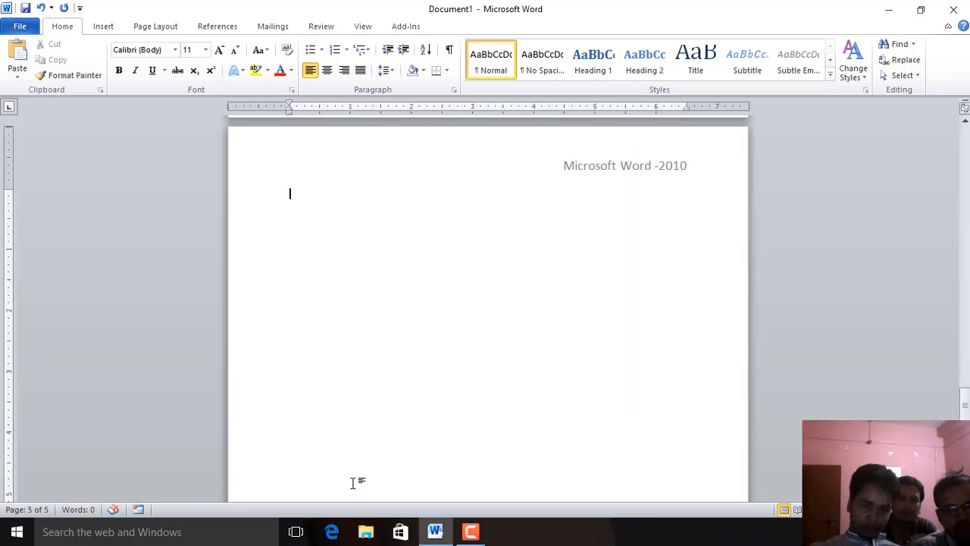
scroll(652, 155, up, 1)
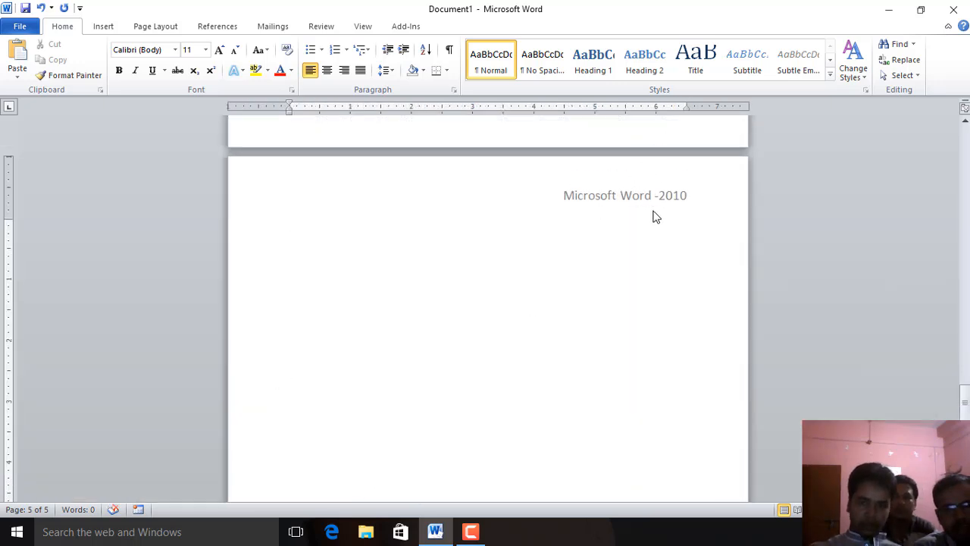
scroll(638, 323, up, 7)
scroll(647, 350, up, 5)
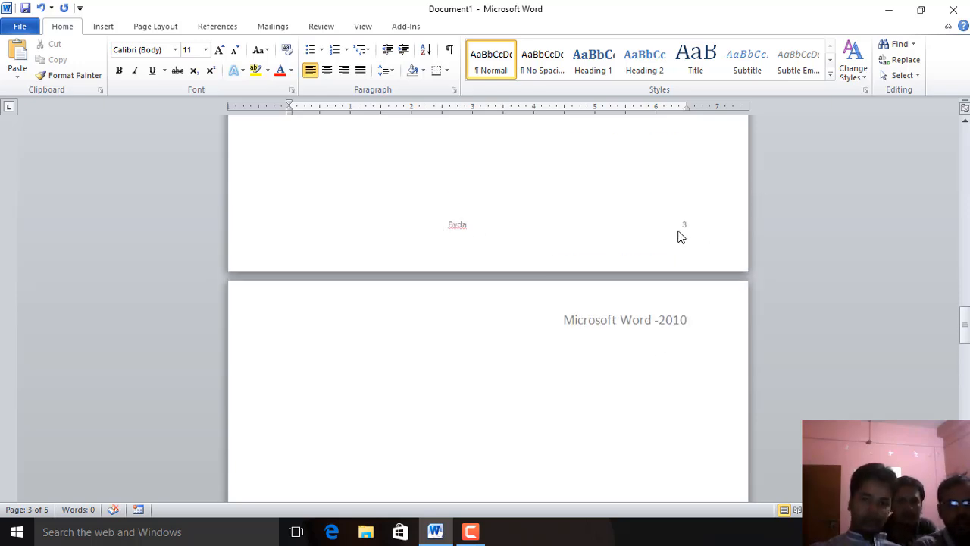
Replace the last page's footer page number with 1 and close the footer
scroll(715, 396, down, 15)
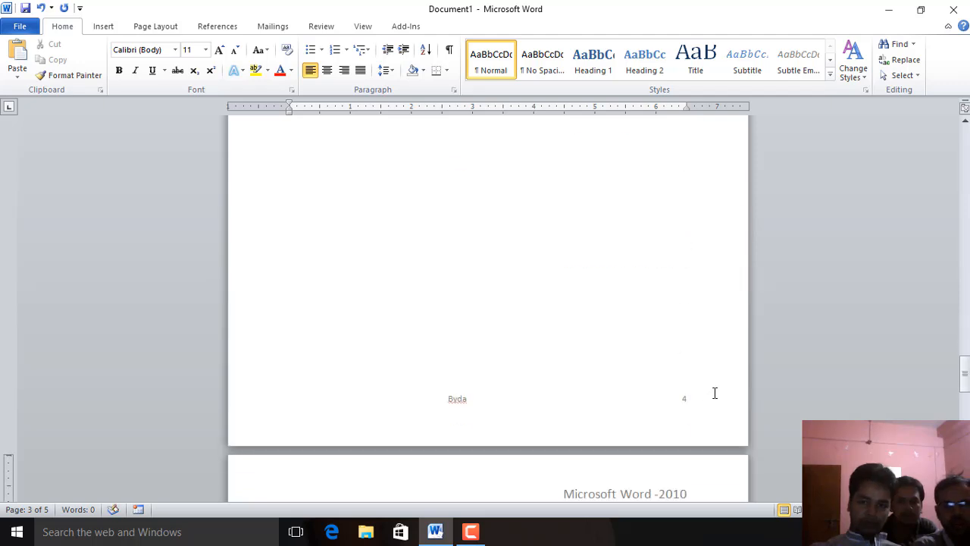
scroll(715, 396, down, 3)
scroll(714, 396, down, 3)
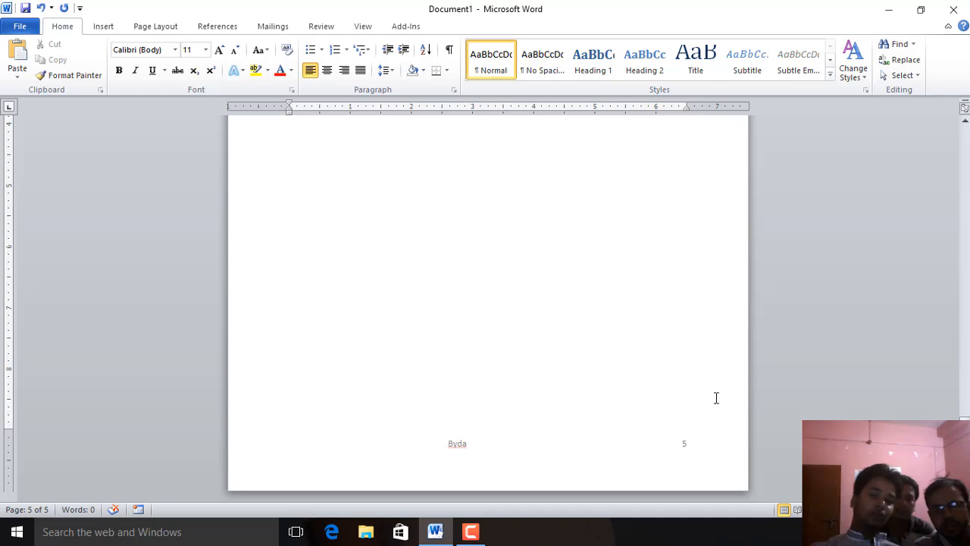
double_click(683, 450)
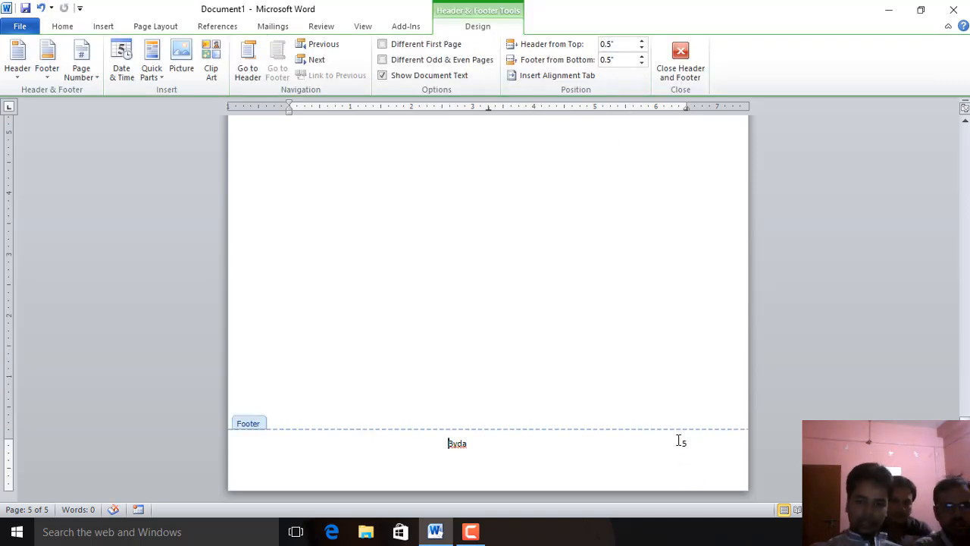
drag(680, 441, 774, 459)
click(702, 444)
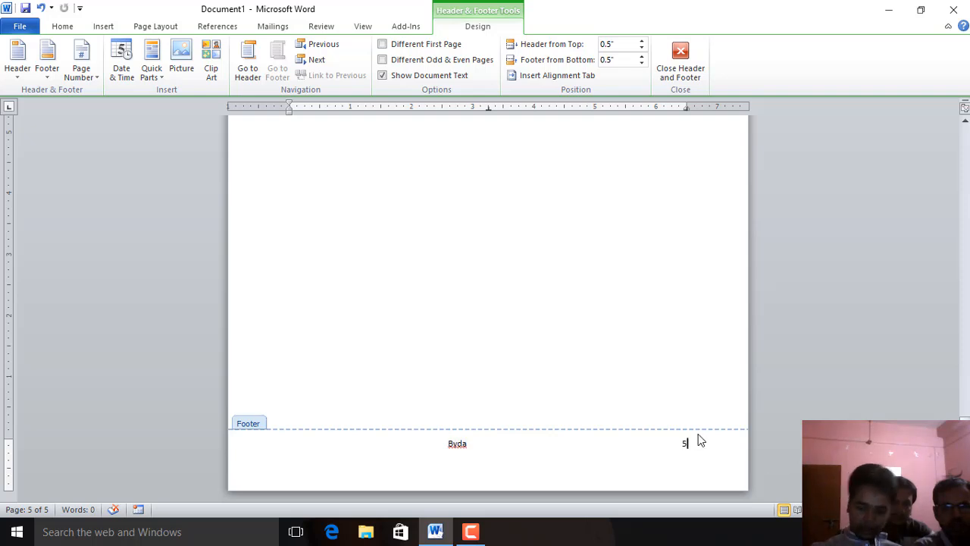
key(BackSpace)
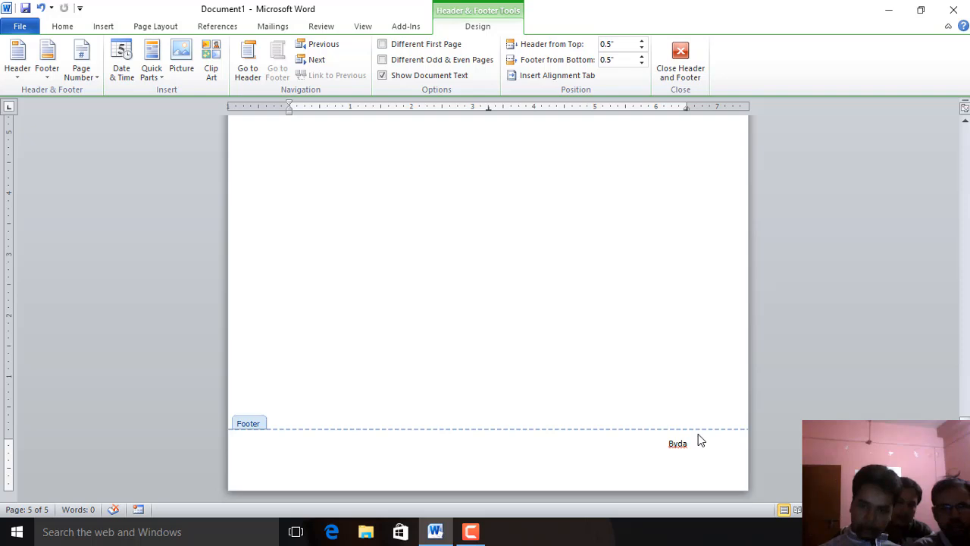
text(1)
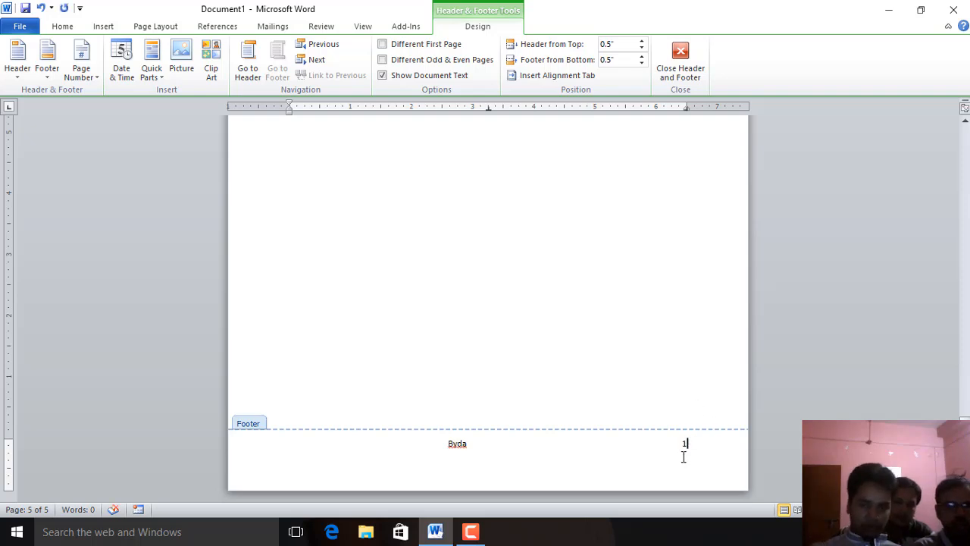
click(680, 57)
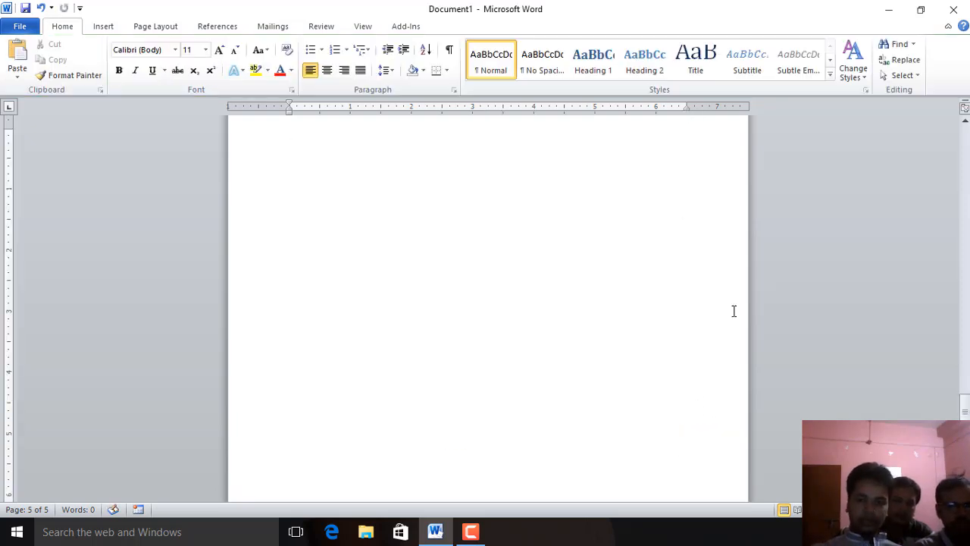
Format the page numbers to start at 5
scroll(682, 409, up, 5)
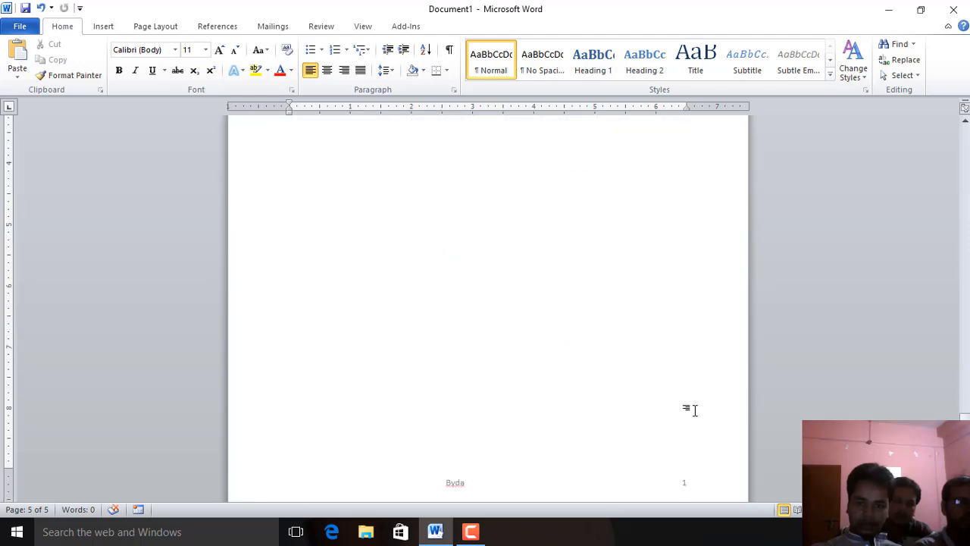
scroll(695, 410, down, 10)
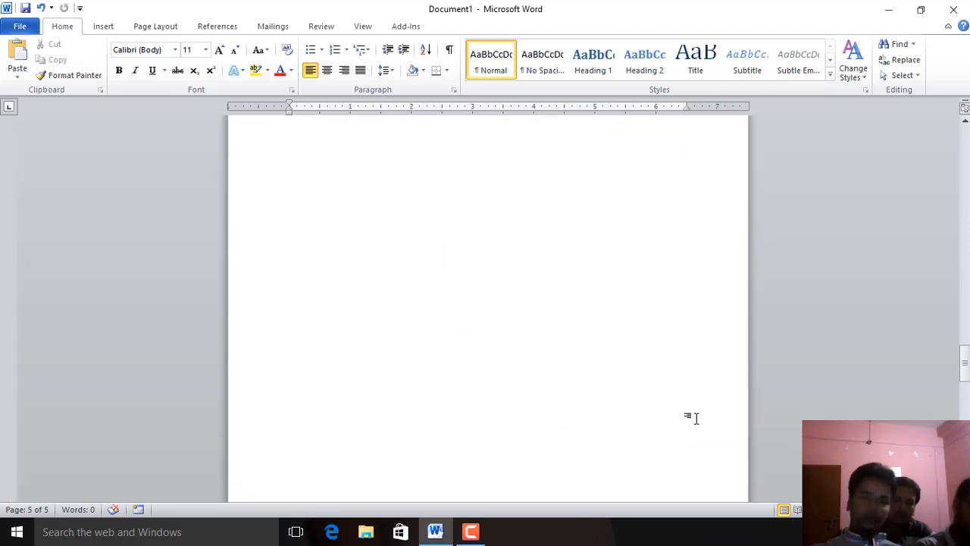
scroll(696, 418, up, 15)
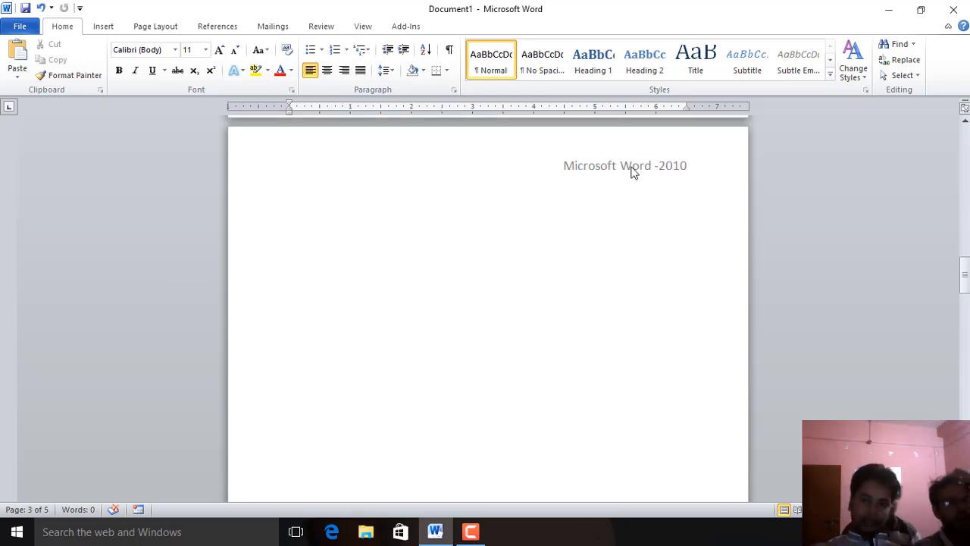
scroll(513, 271, up, 5)
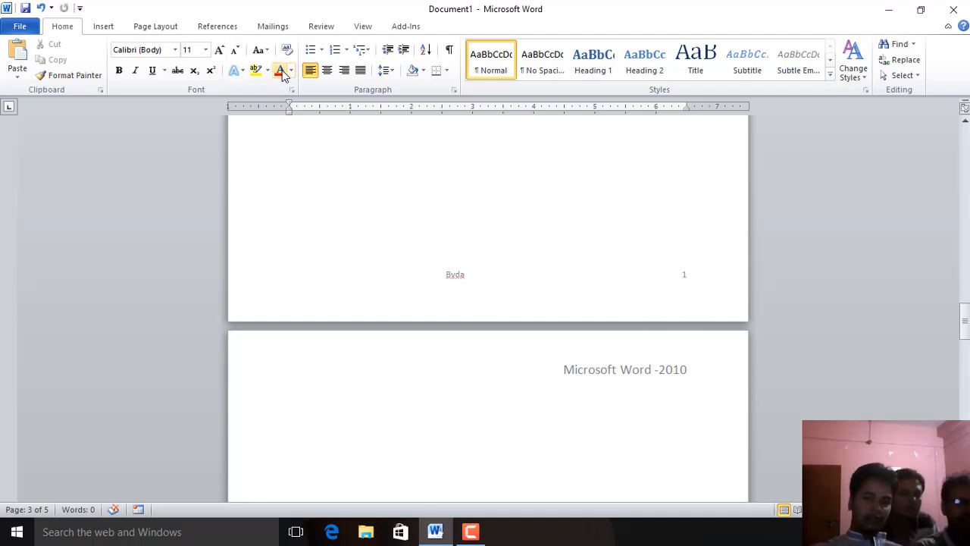
click(104, 29)
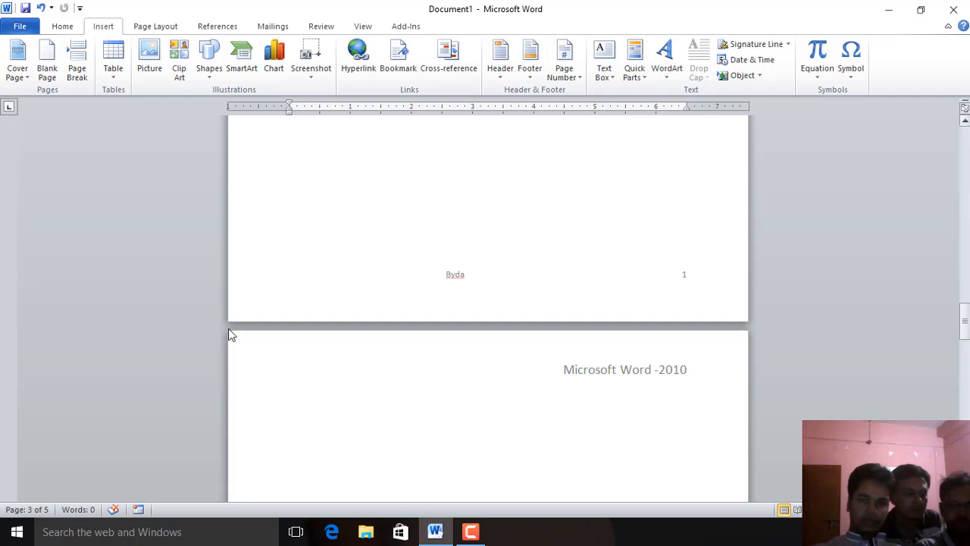
click(577, 78)
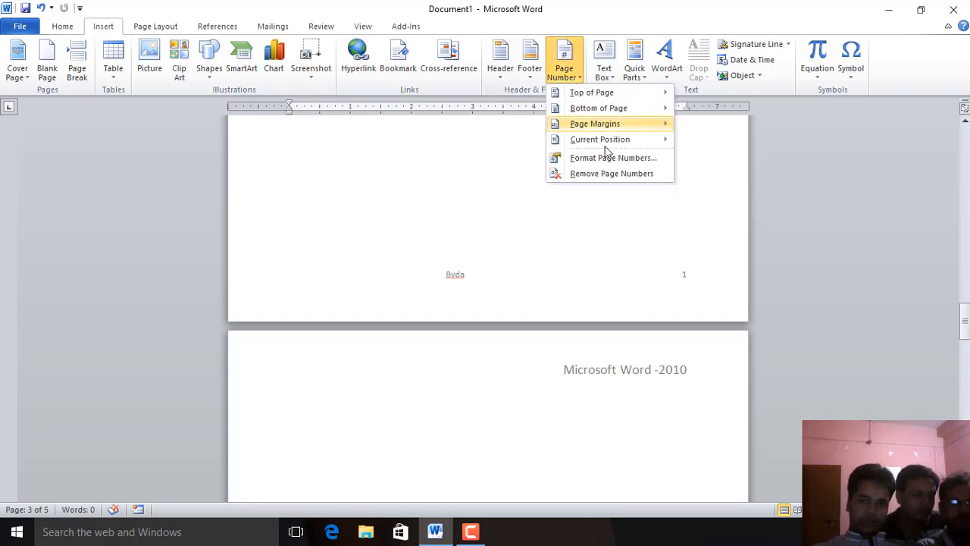
mouse_move(599, 123)
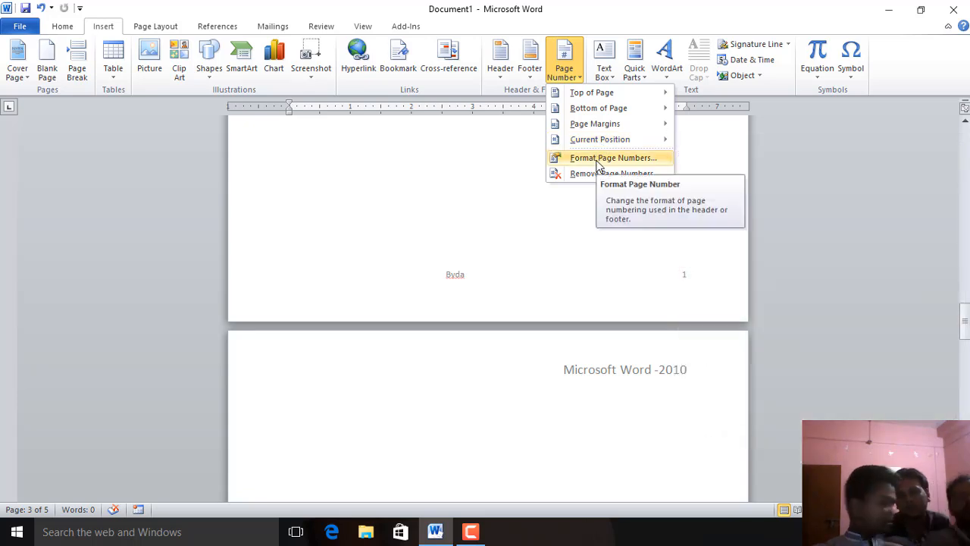
click(584, 158)
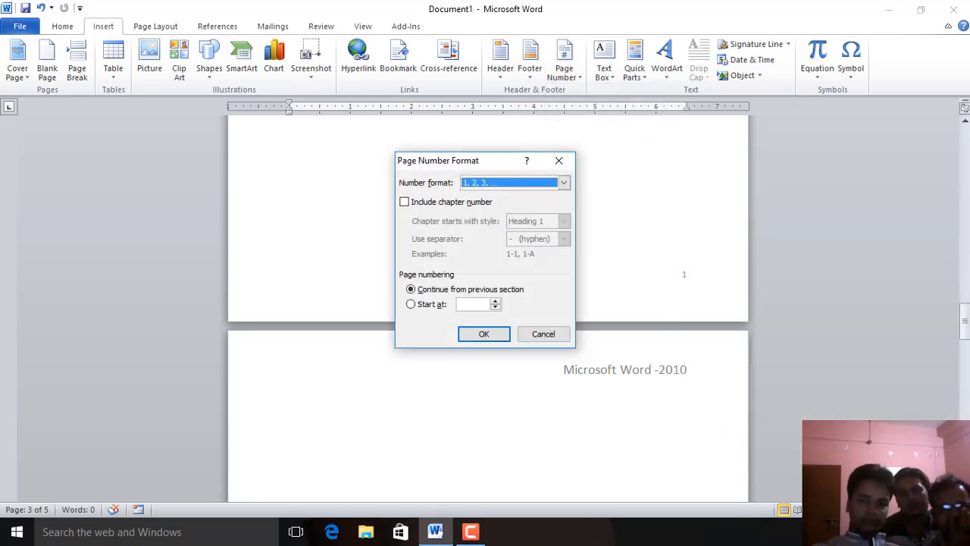
click(411, 304)
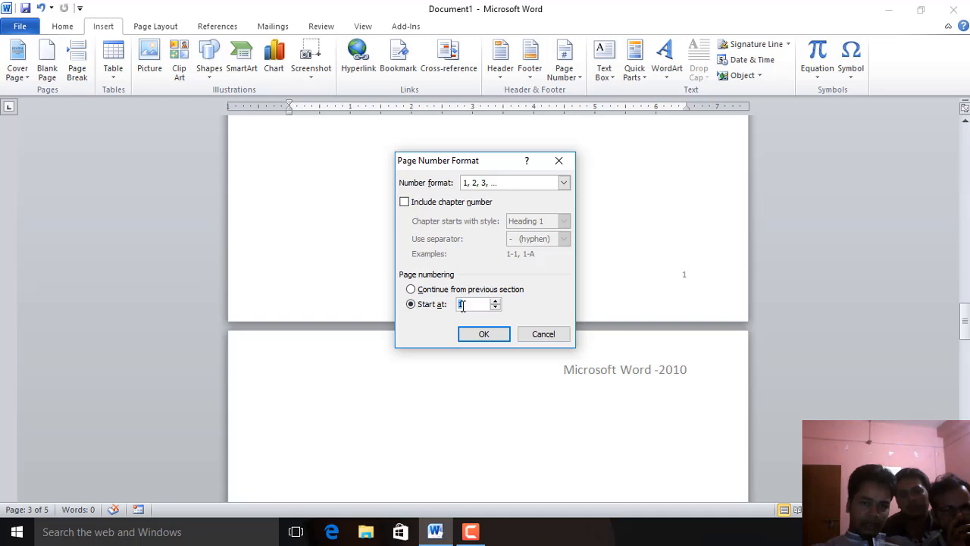
click(468, 304)
click(437, 301)
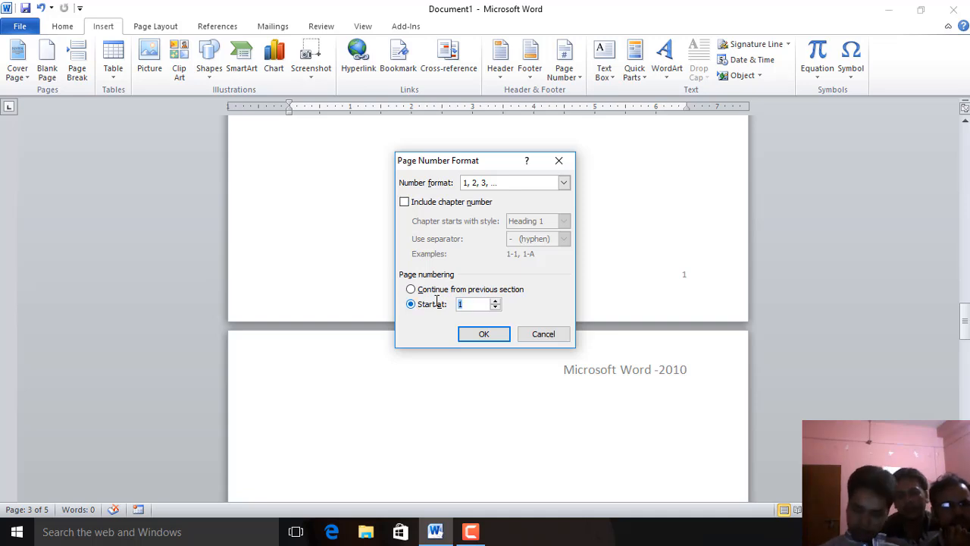
text(5)
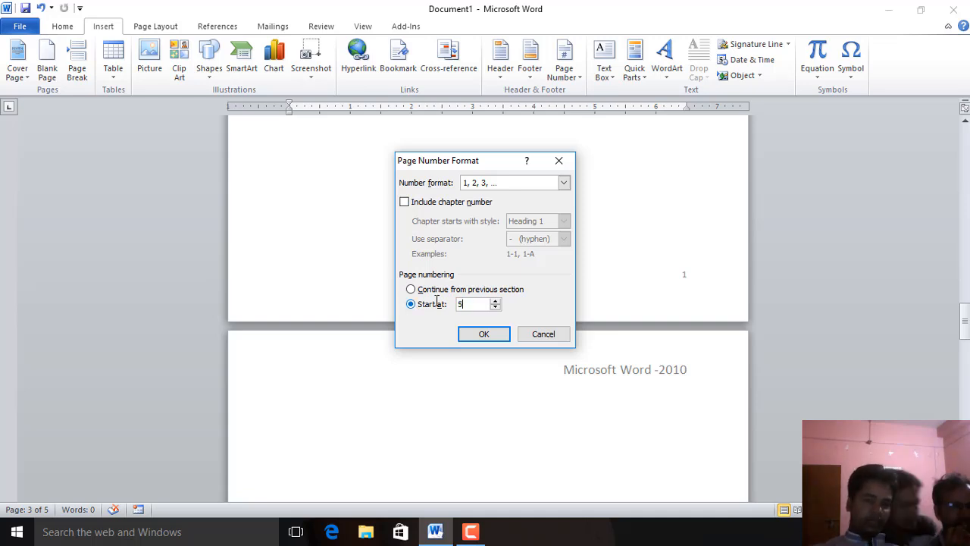
click(477, 335)
Clear the footer line, center it, and insert a Plain Number 2 page number at the bottom of the page
double_click(679, 362)
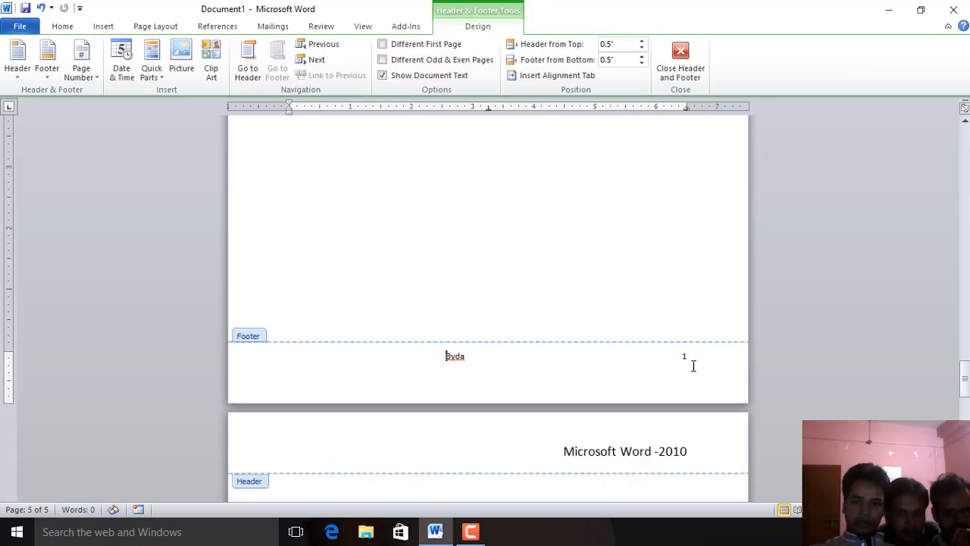
triple_click(687, 356)
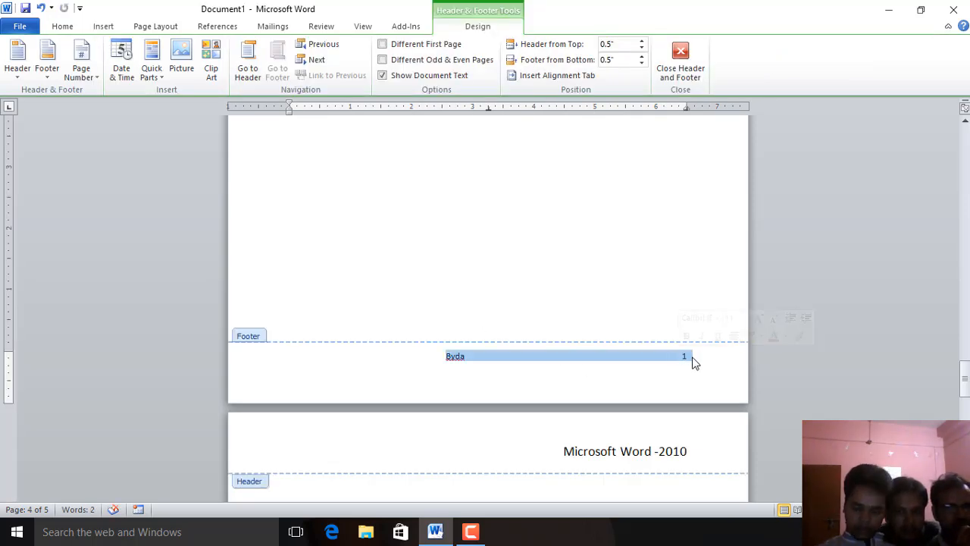
key(Delete)
key(ctrl+e)
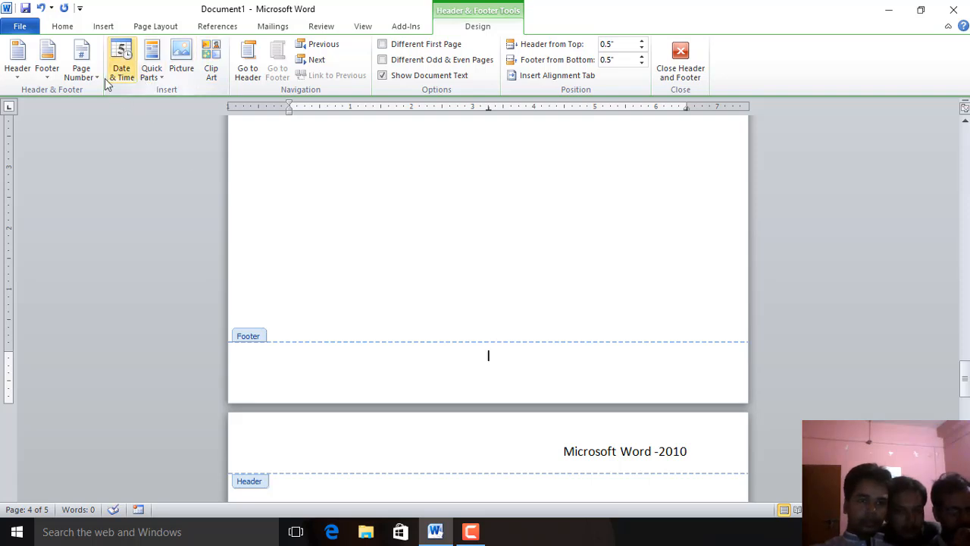
click(82, 70)
mouse_move(112, 111)
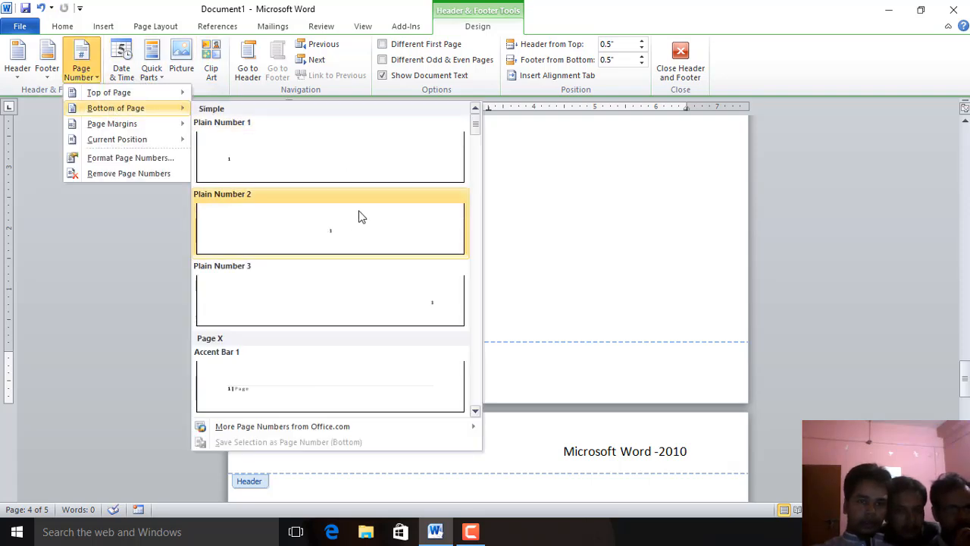
click(353, 227)
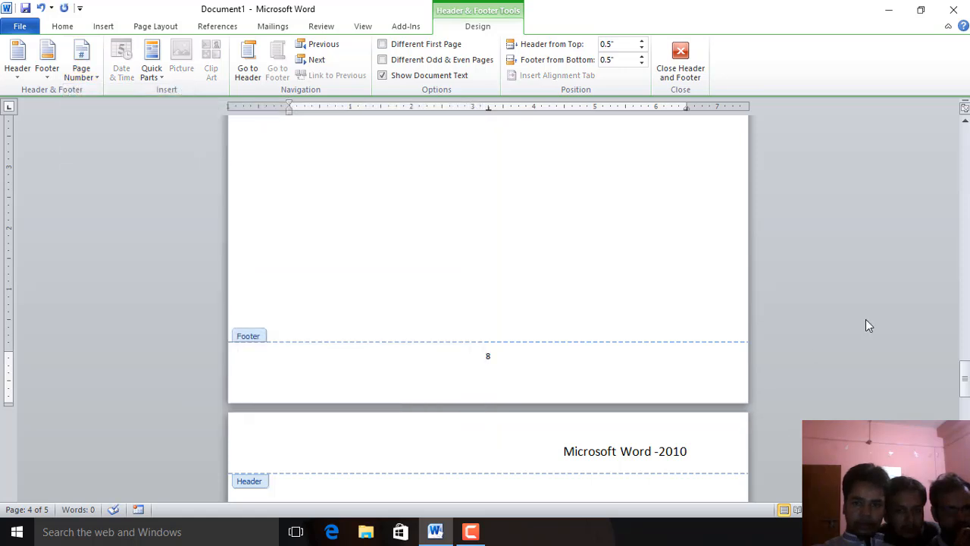
Close the header and footer editing
drag(965, 387, 946, 124)
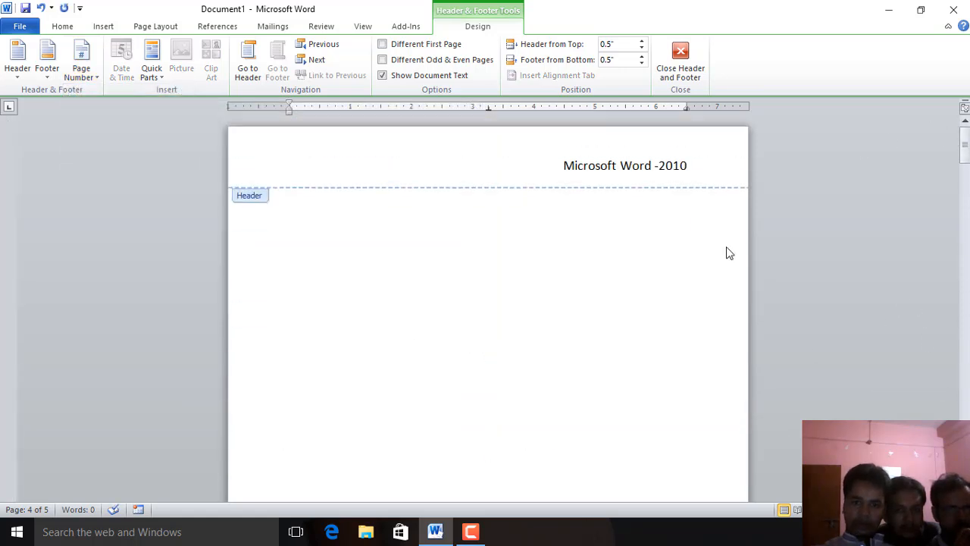
scroll(653, 295, down, 6)
click(680, 61)
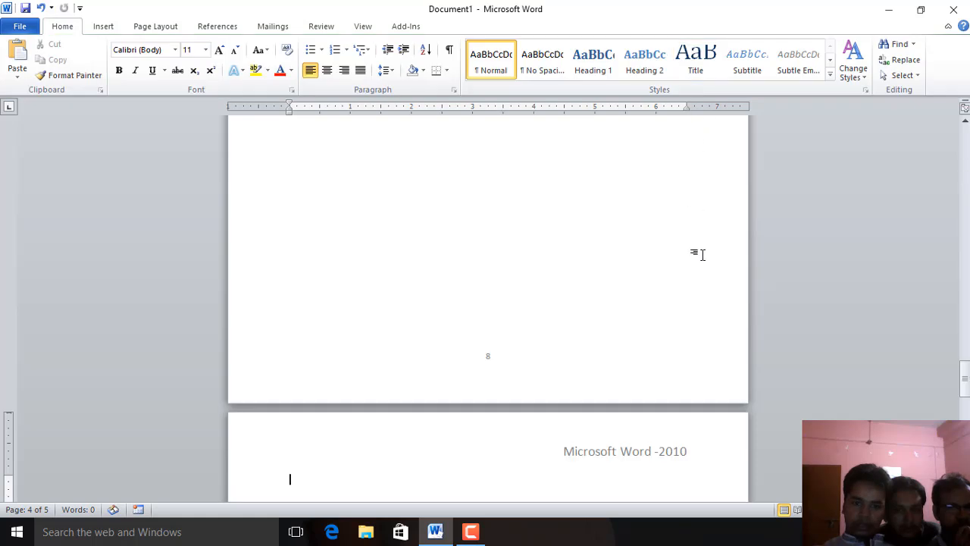
Delete the page number from the first page's footer
scroll(701, 254, up, 15)
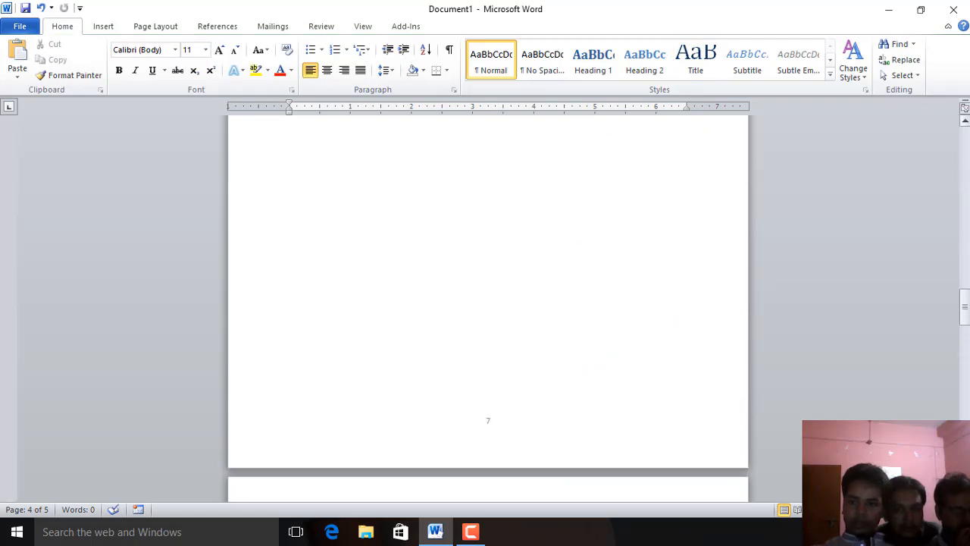
drag(968, 298, 964, 126)
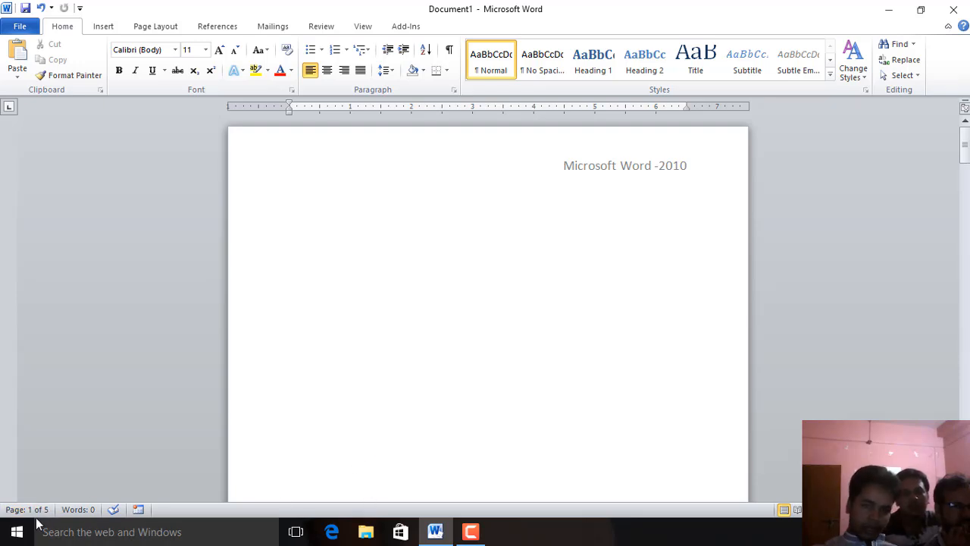
scroll(645, 372, down, 10)
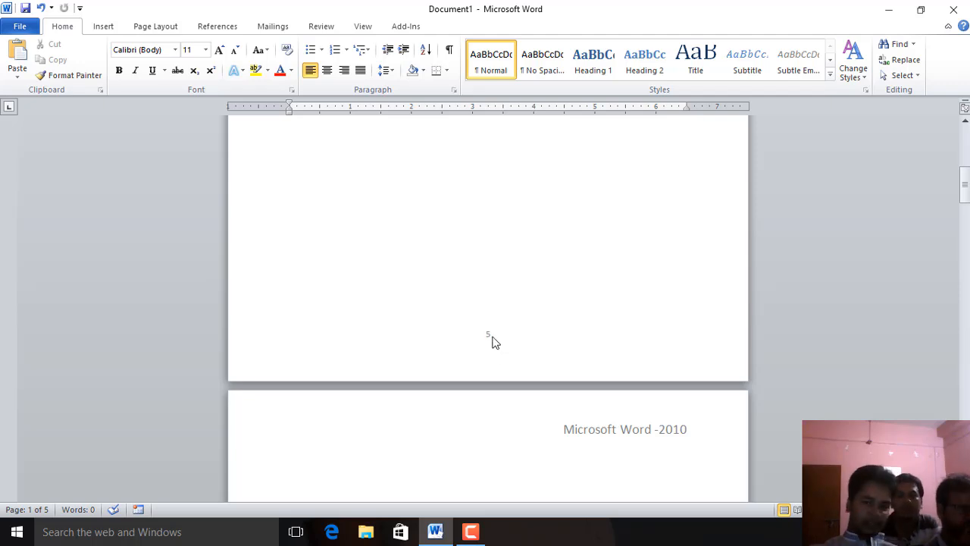
double_click(489, 337)
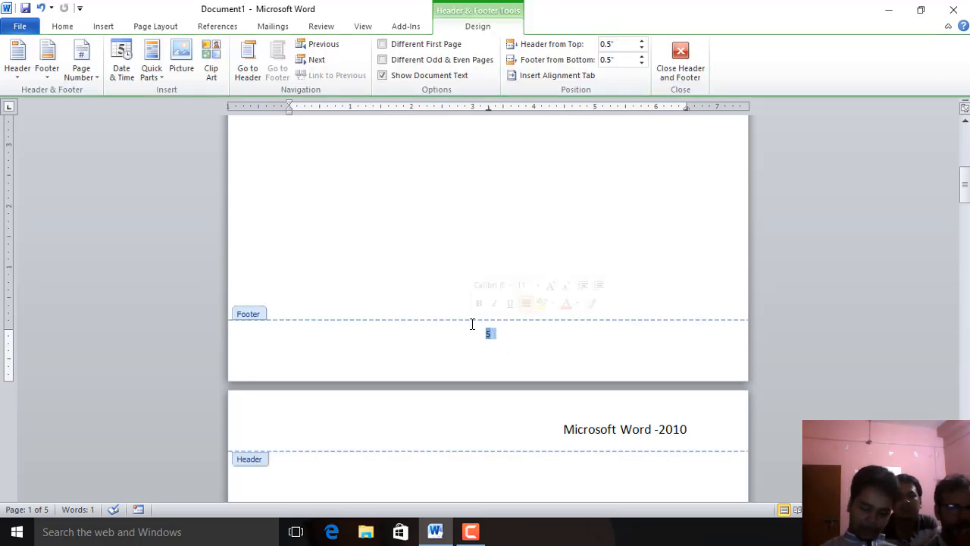
key(Delete)
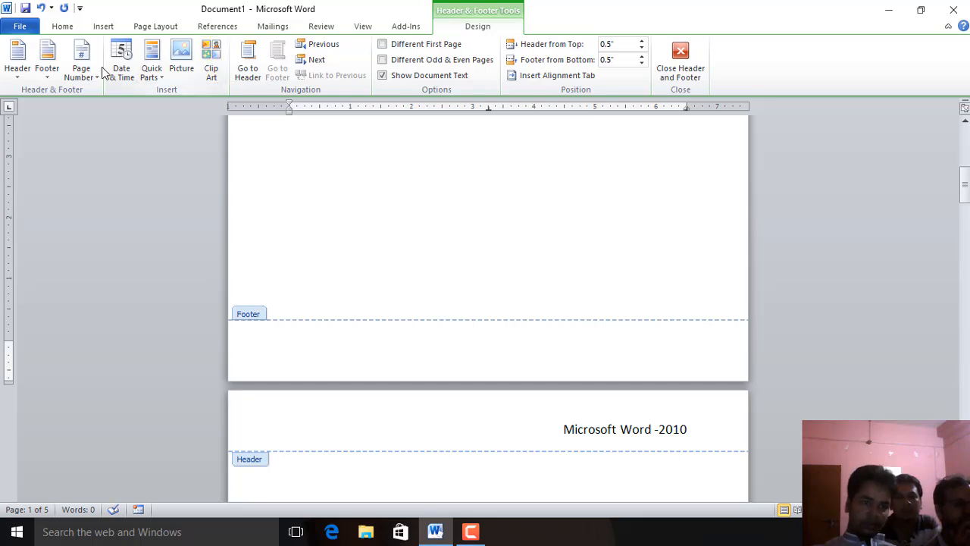
Change the page number format to lowercase Roman numerals i, ii, iii
click(90, 72)
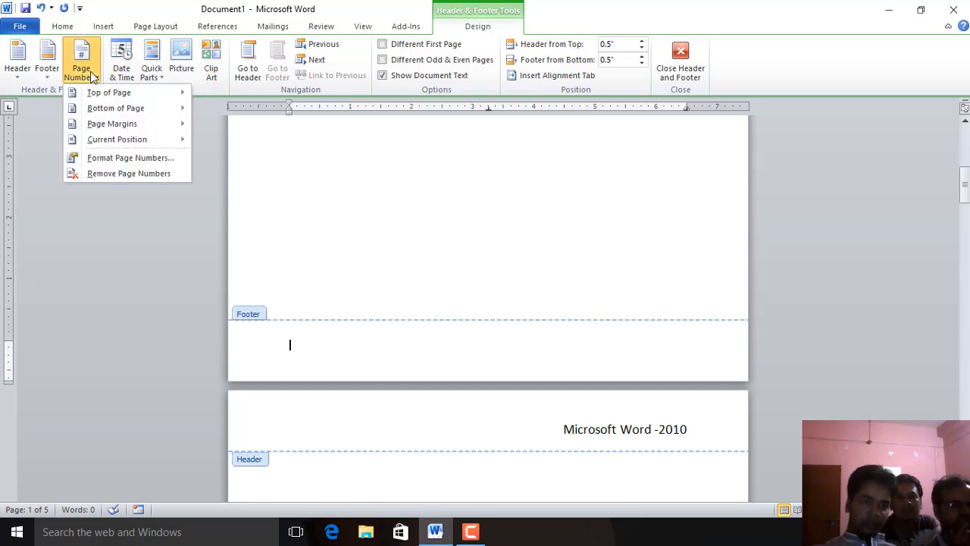
click(105, 158)
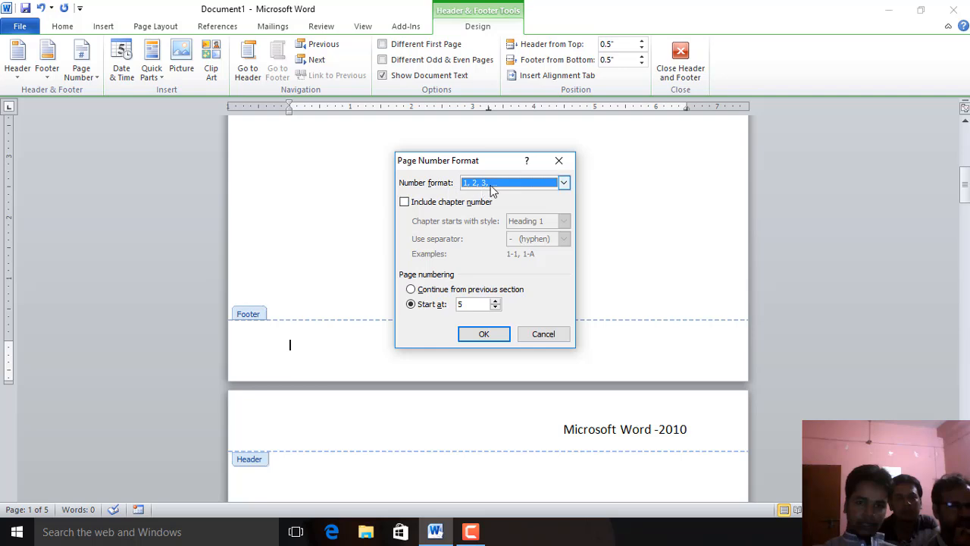
click(548, 182)
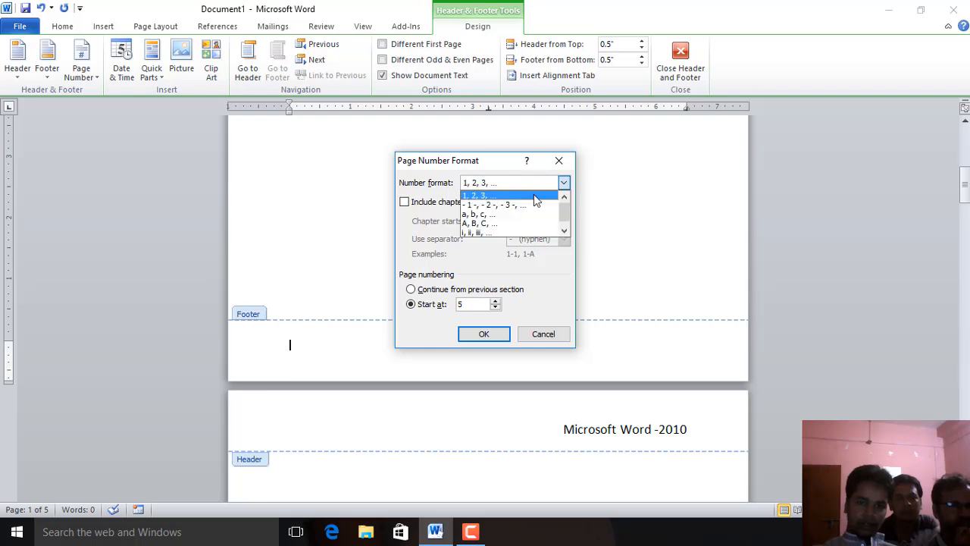
click(481, 233)
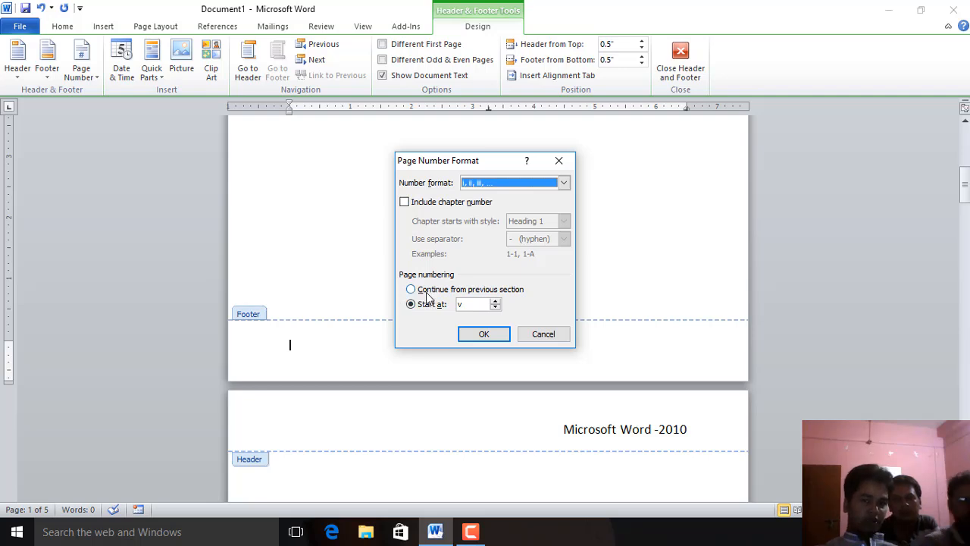
click(483, 335)
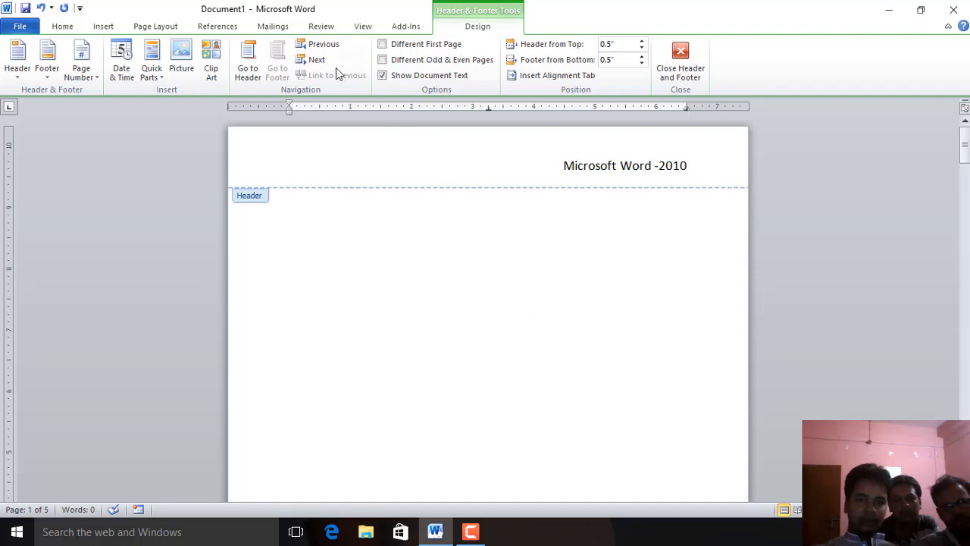
Insert a Plain Number page number at the bottom of the page
click(97, 74)
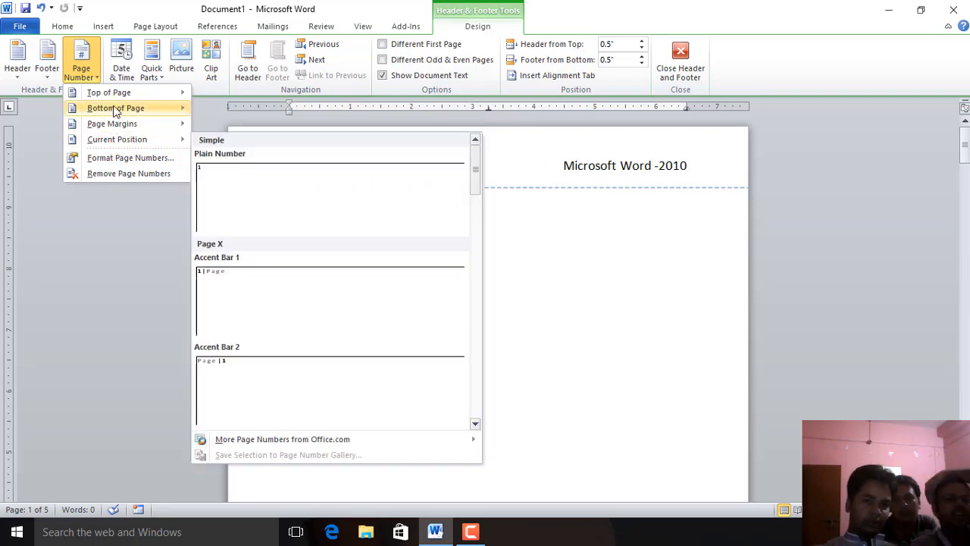
click(366, 232)
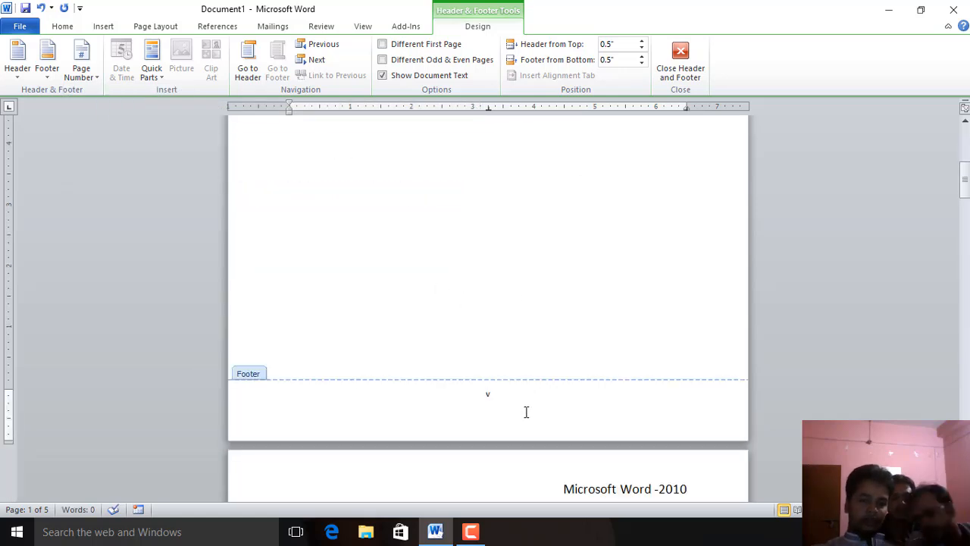
Format the page numbers to start at xx
click(82, 66)
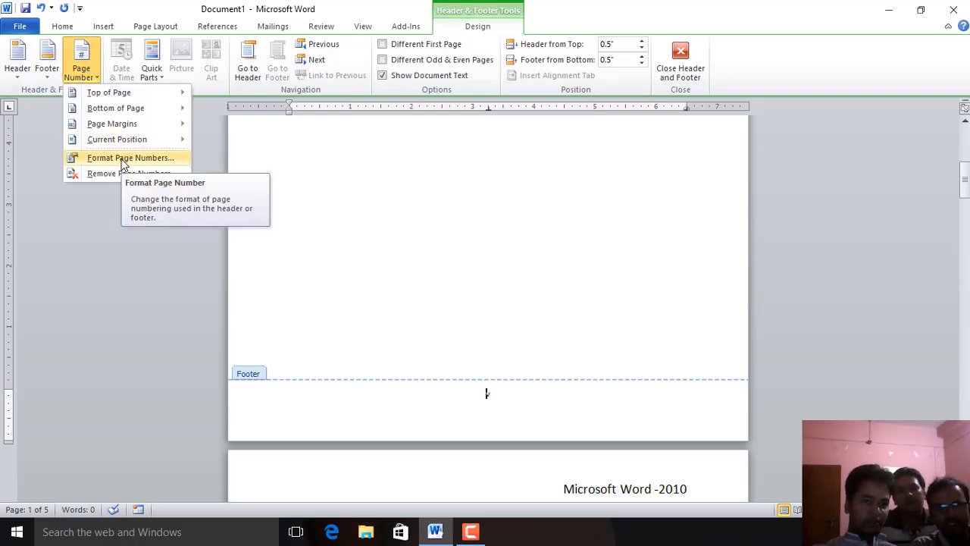
click(123, 159)
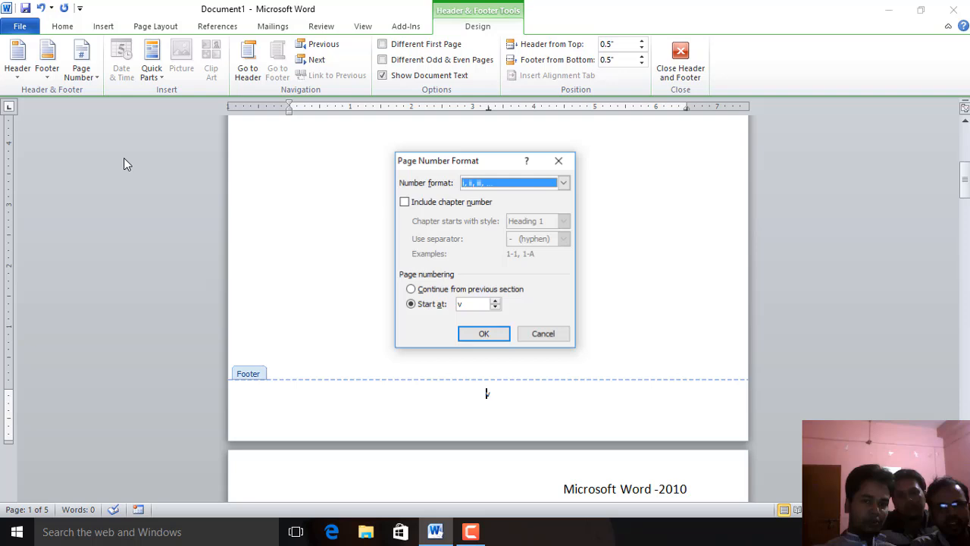
click(467, 304)
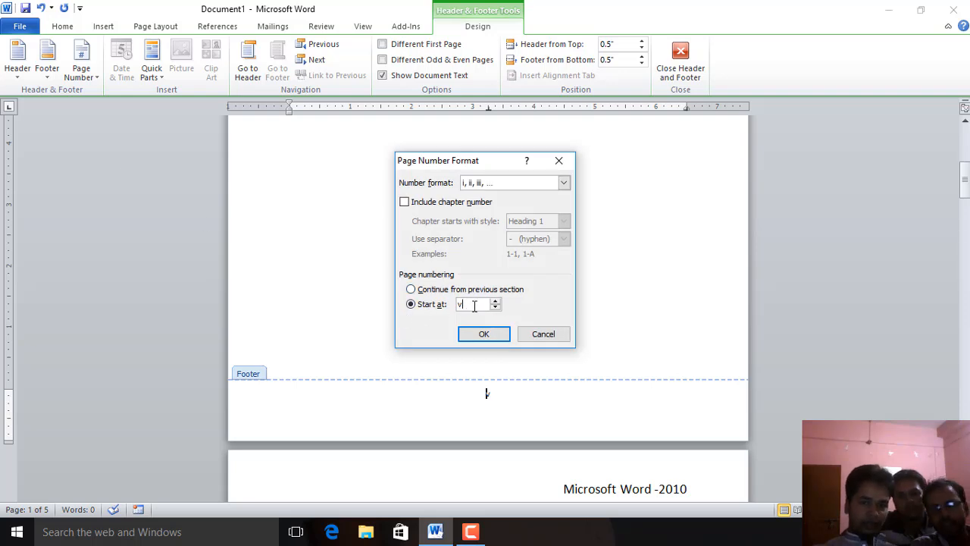
drag(474, 305, 399, 305)
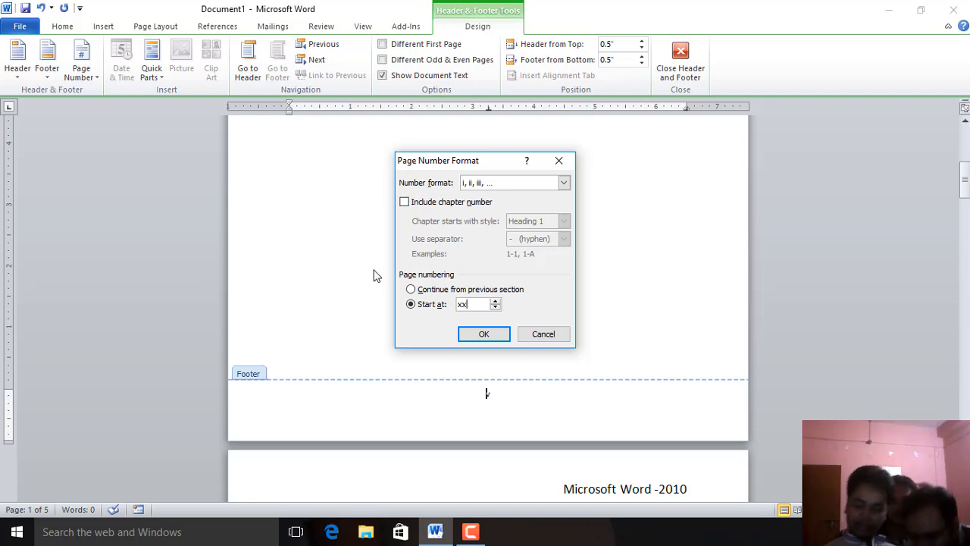
text(5)
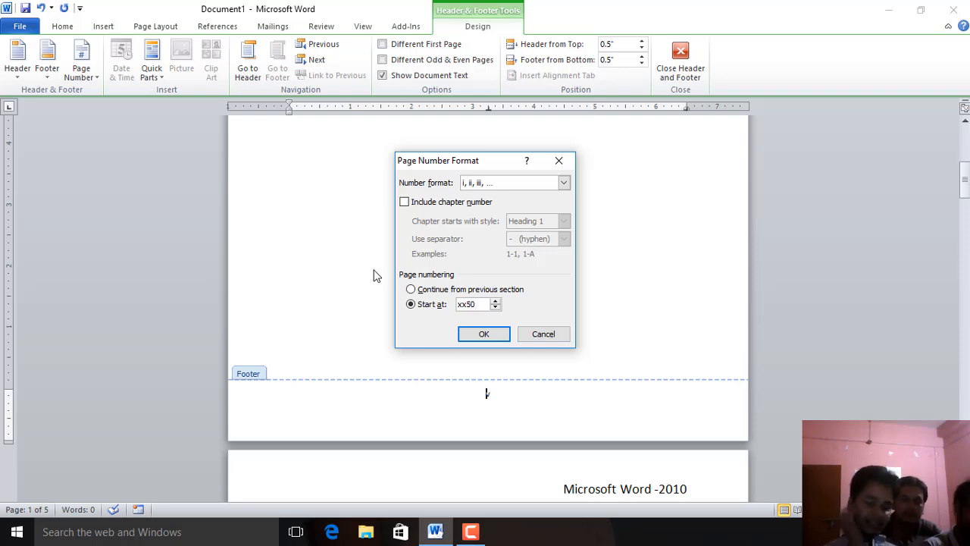
key(BackSpace)
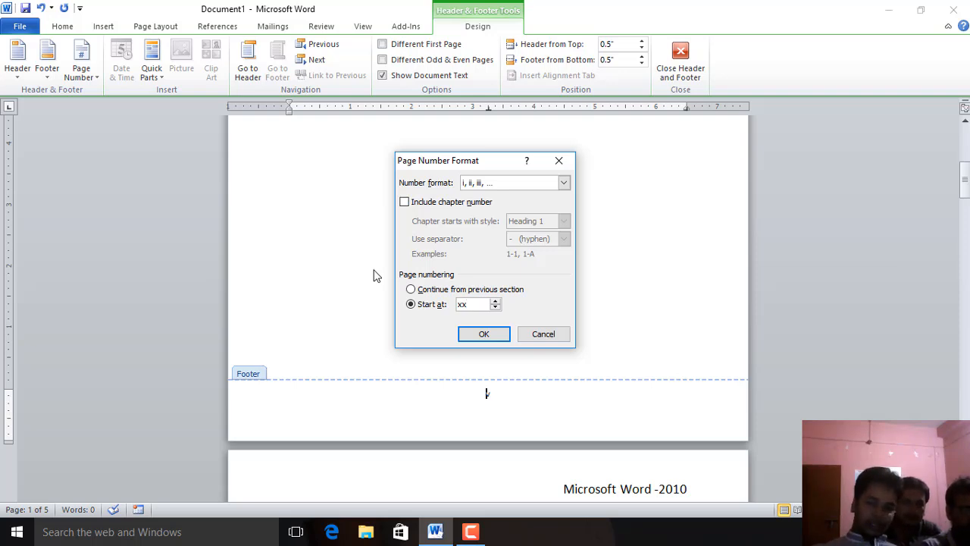
click(483, 336)
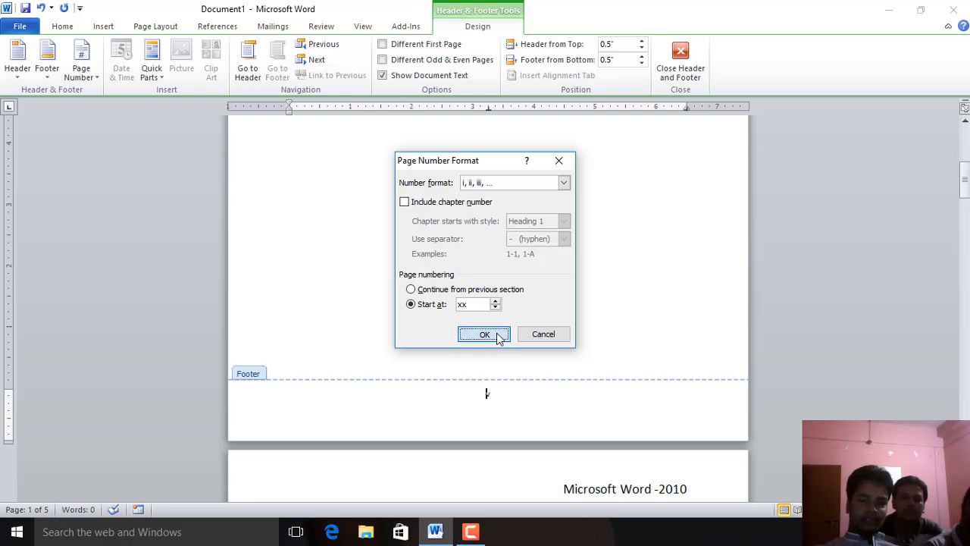
Delete the page number from the footer
scroll(541, 440, up, 8)
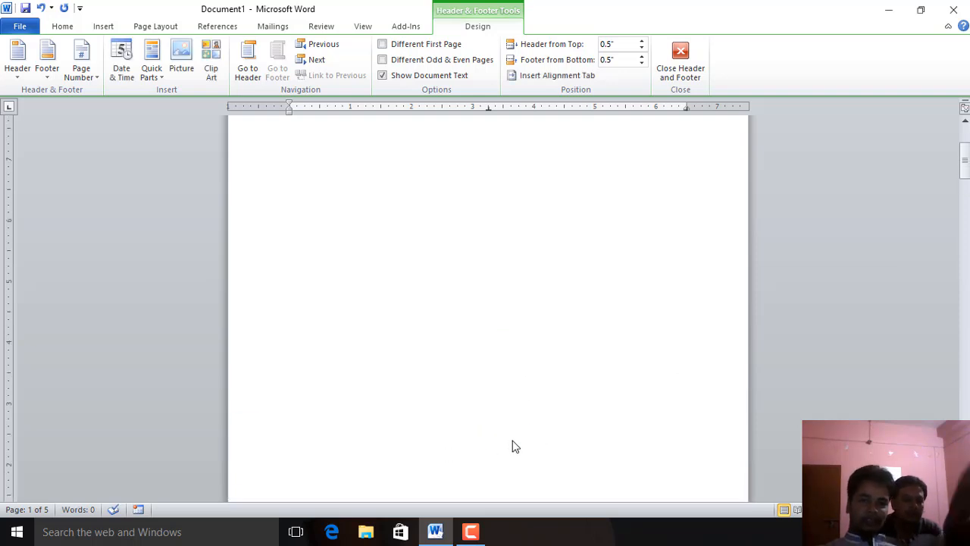
scroll(554, 461, down, 8)
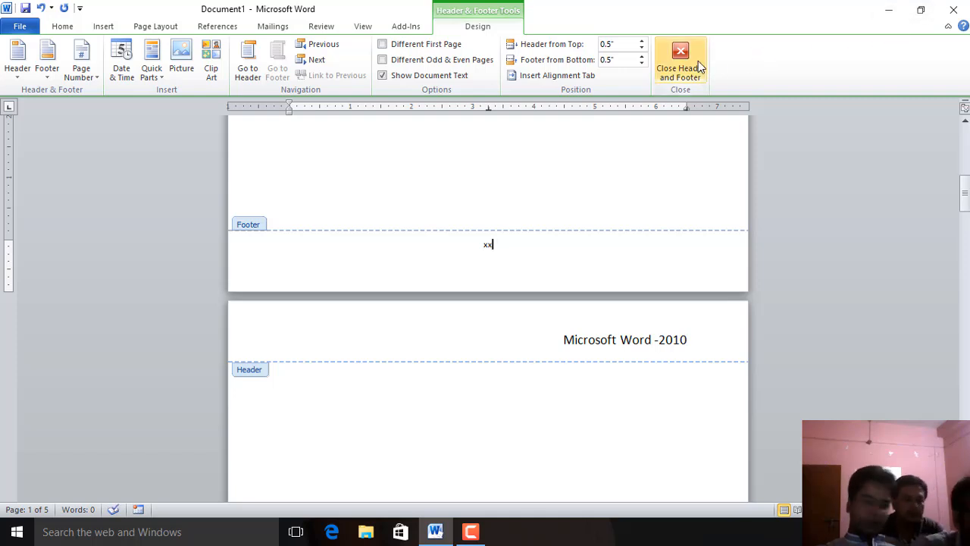
key(Return)
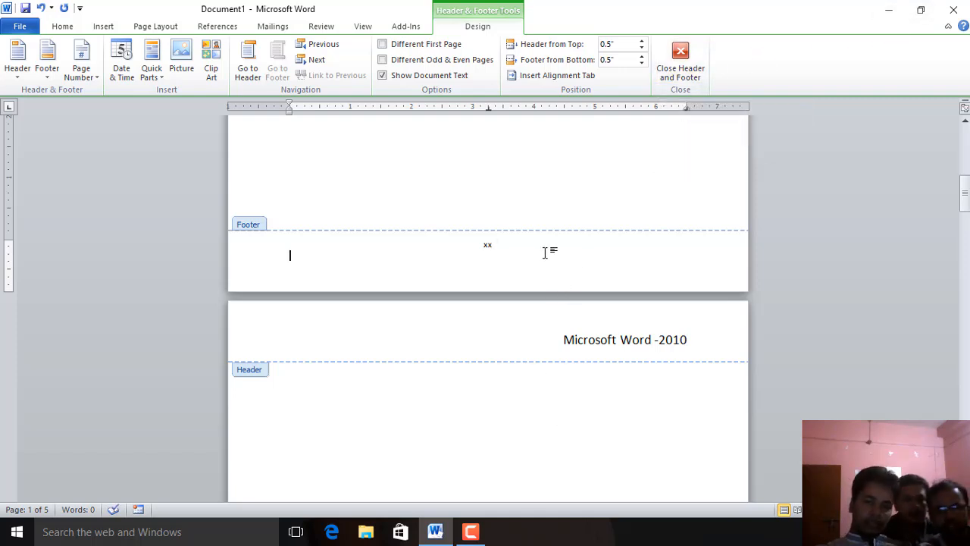
key(BackSpace)
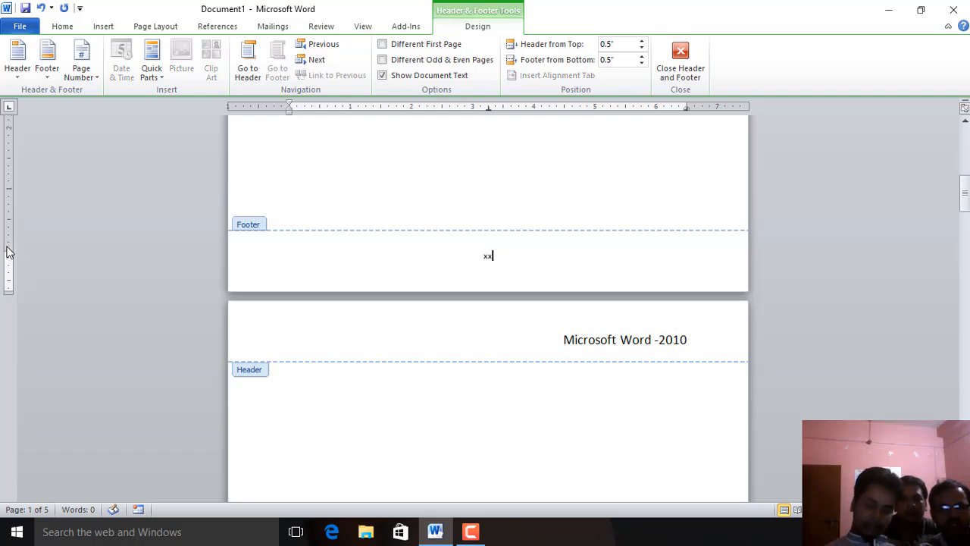
key(shift+Home)
key(BackSpace)
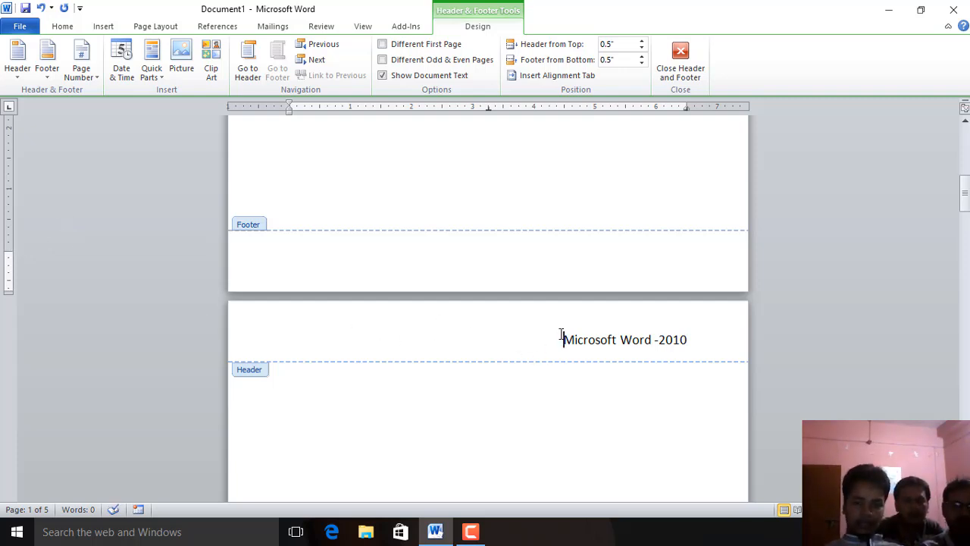
Delete the header text Microsoft Word -2010 and close header and footer editing
drag(561, 337, 765, 338)
key(BackSpace)
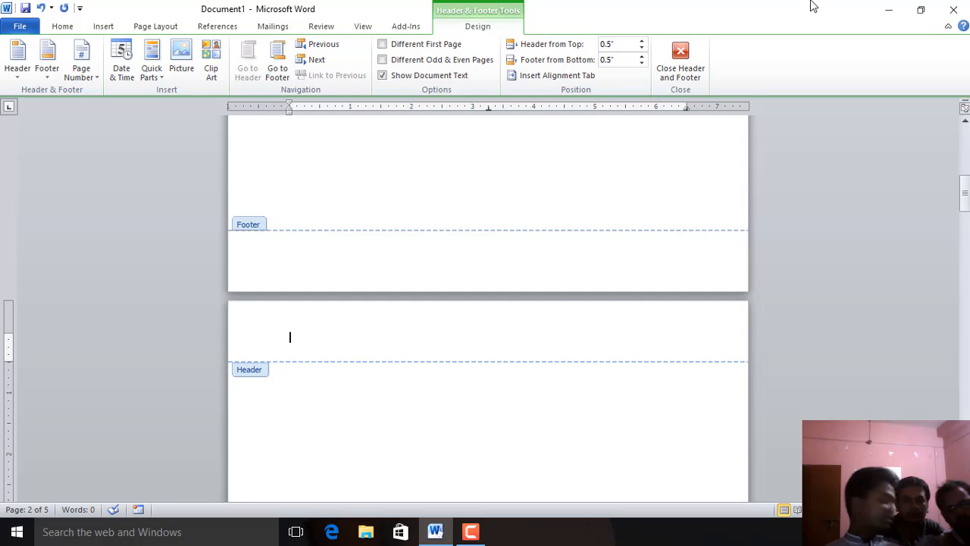
click(687, 69)
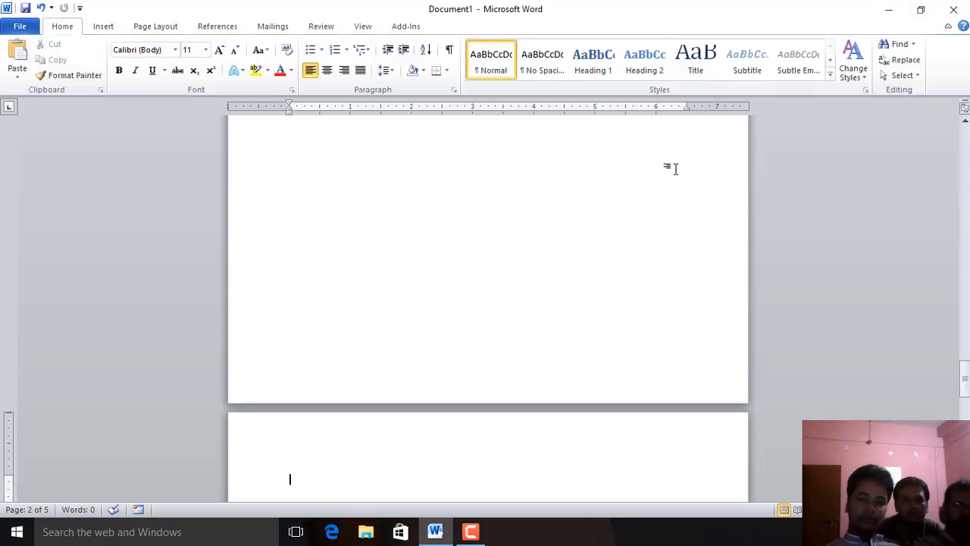
scroll(585, 413, down, 5)
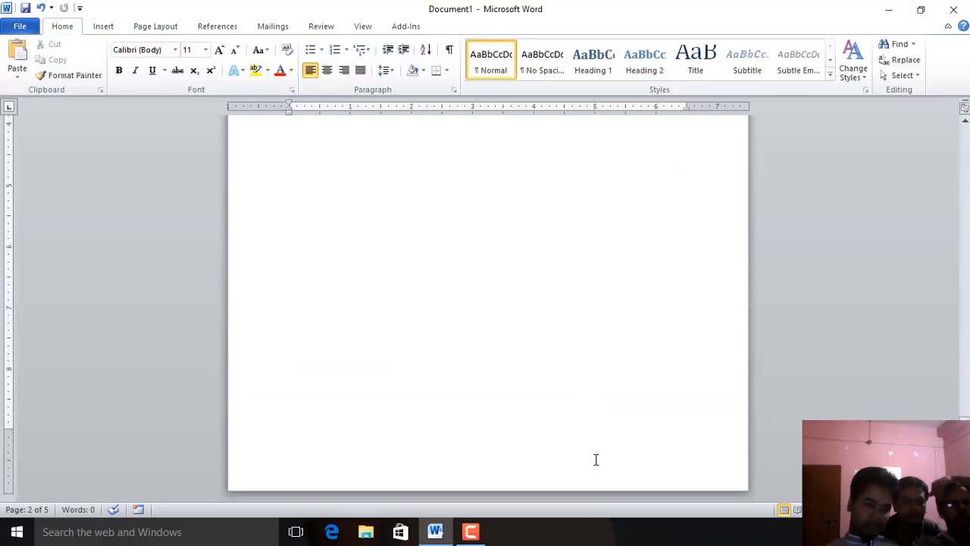
scroll(587, 458, up, 10)
click(582, 458)
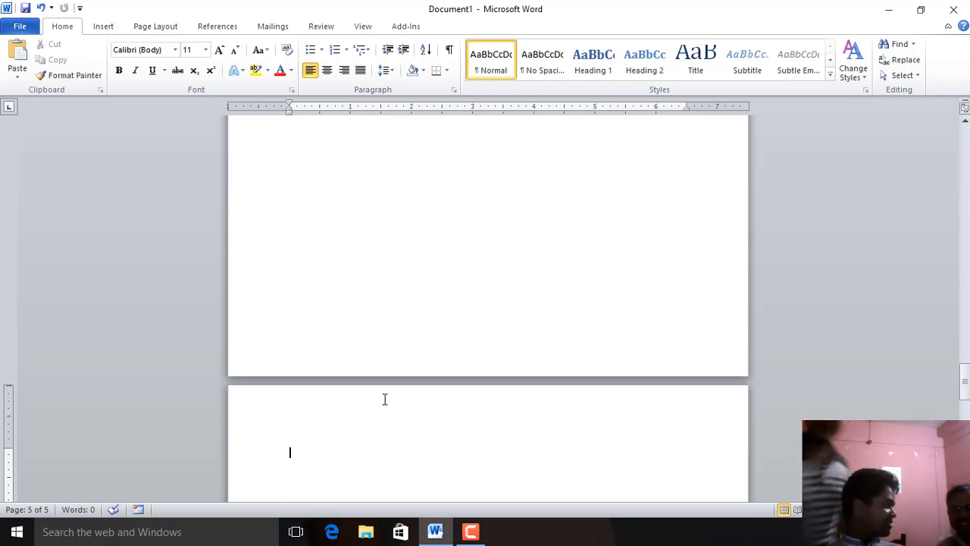
click(471, 531)
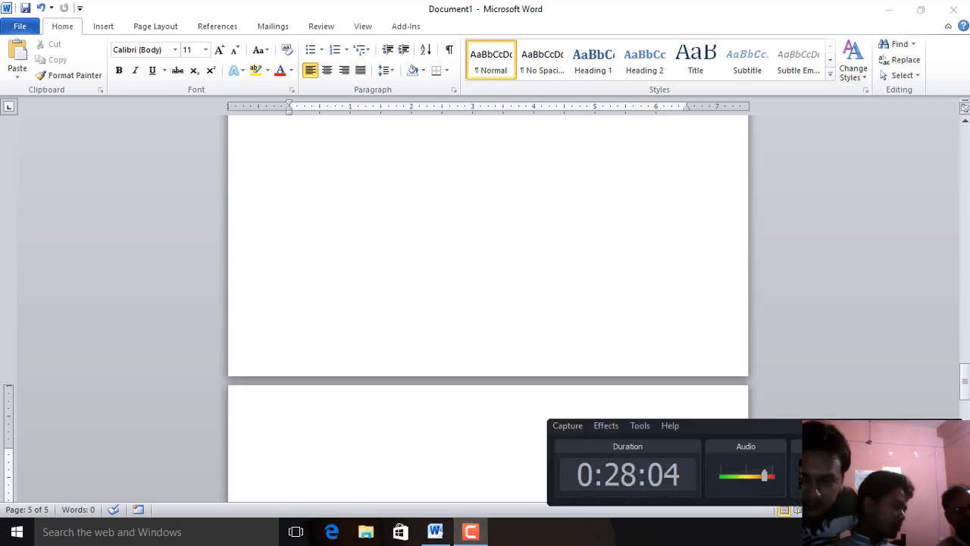